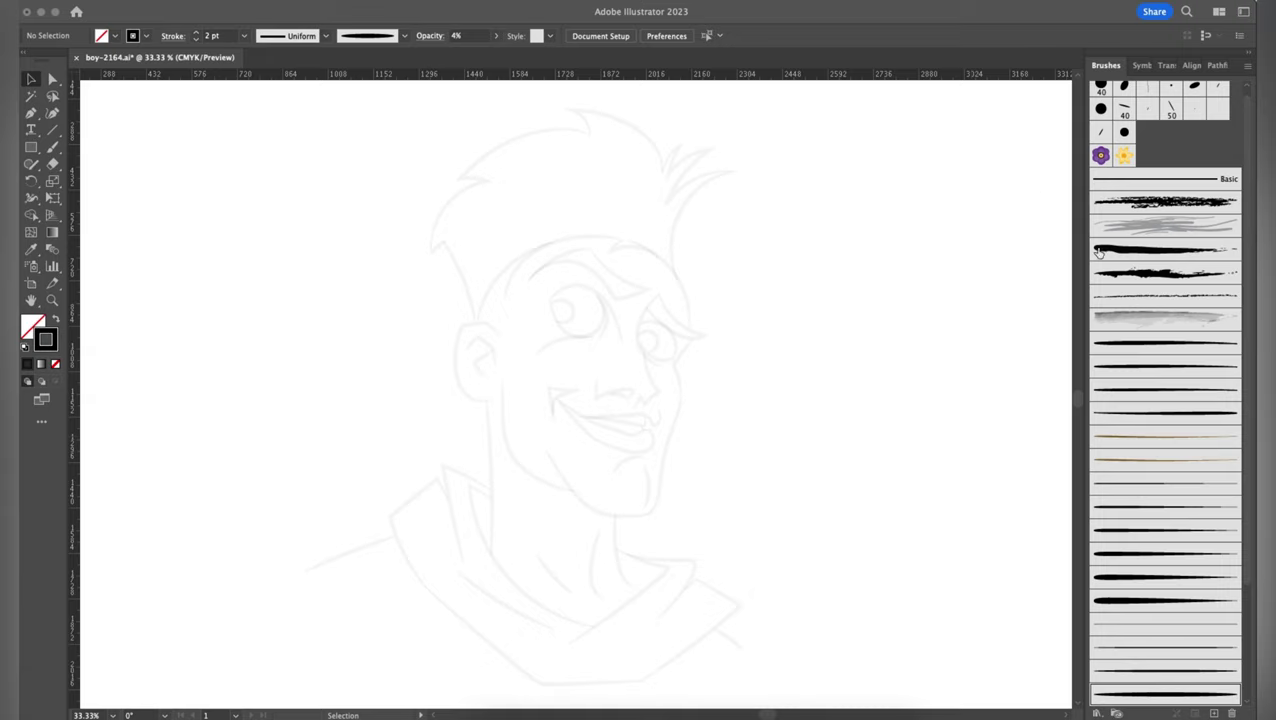
Step: Show the Layers and Color panels, select Layer 5 and raise stroke opacity from 4% to 100%
{"action": "key", "text": "Tab"}
{"action": "left_click", "coordinate": [1090, 162]}
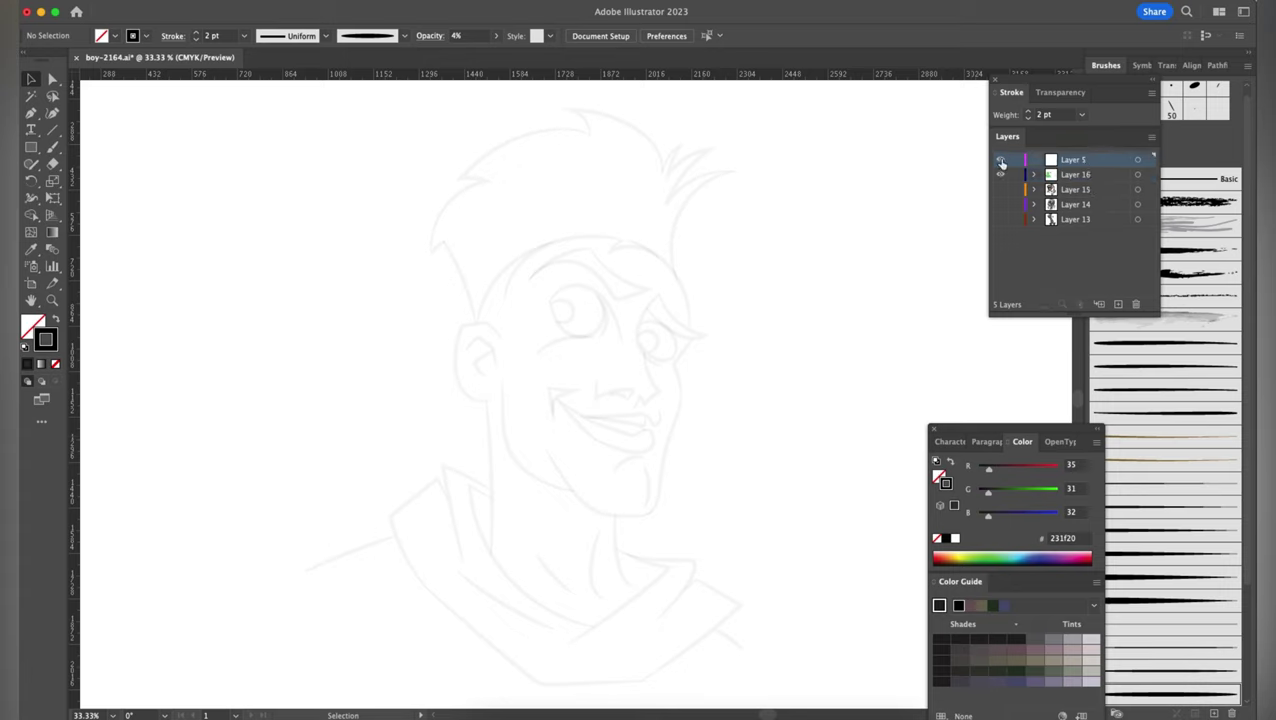
{"action": "left_click", "coordinate": [497, 36]}
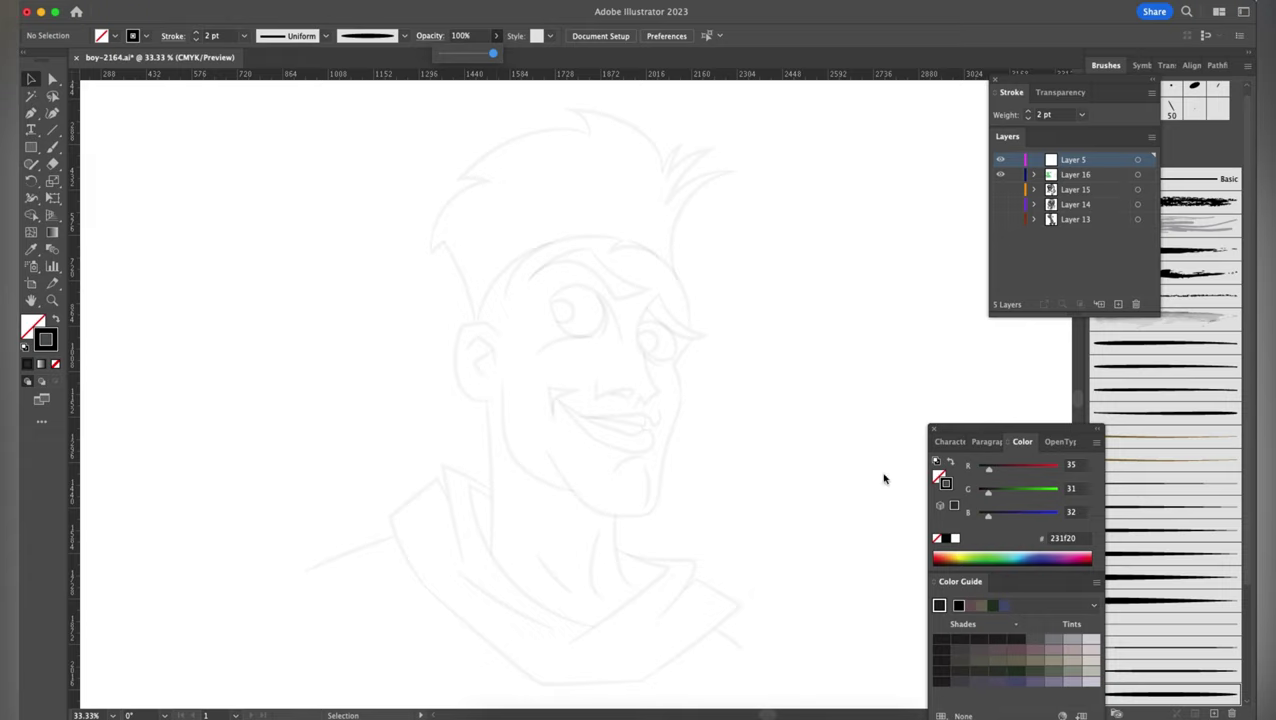
{"action": "key", "text": "XF86AudioRaiseVolume"}
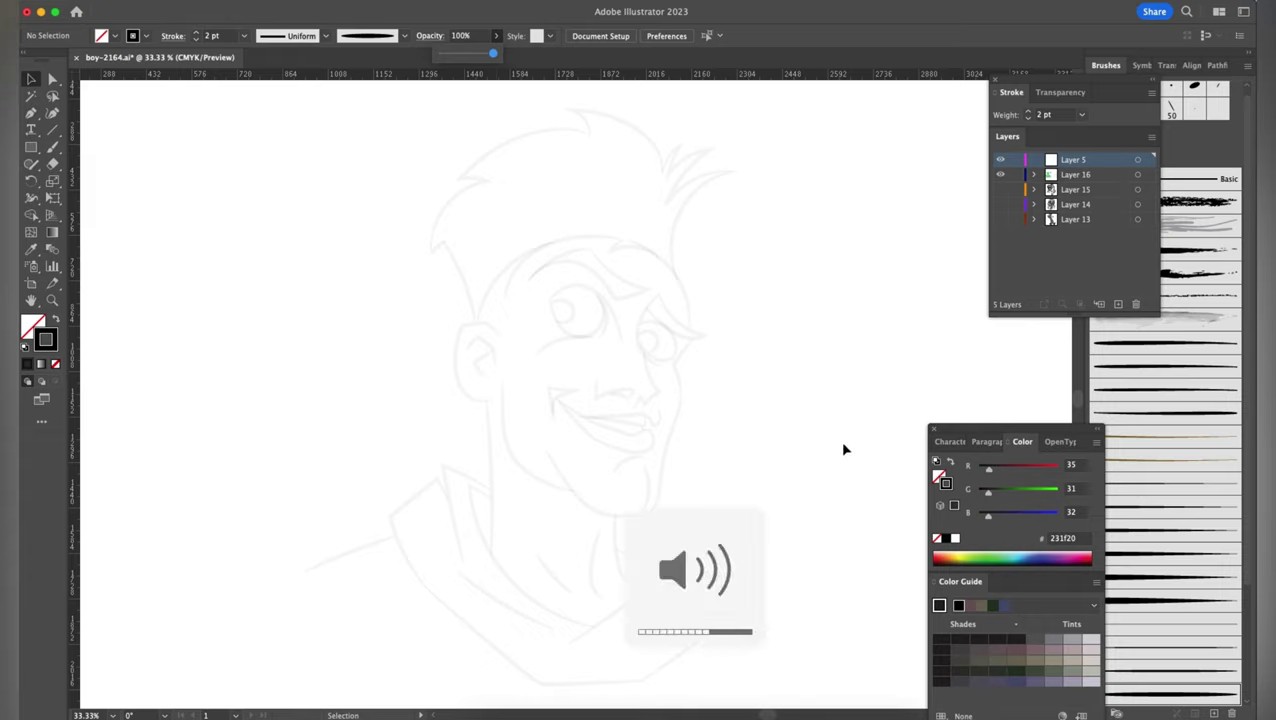
Step: Undo a test brush stroke, then ink the left eye's lids and round iris
{"action": "key", "text": "b"}
{"action": "left_click_drag", "start_coordinate": [763, 461], "coordinate": [830, 437]}
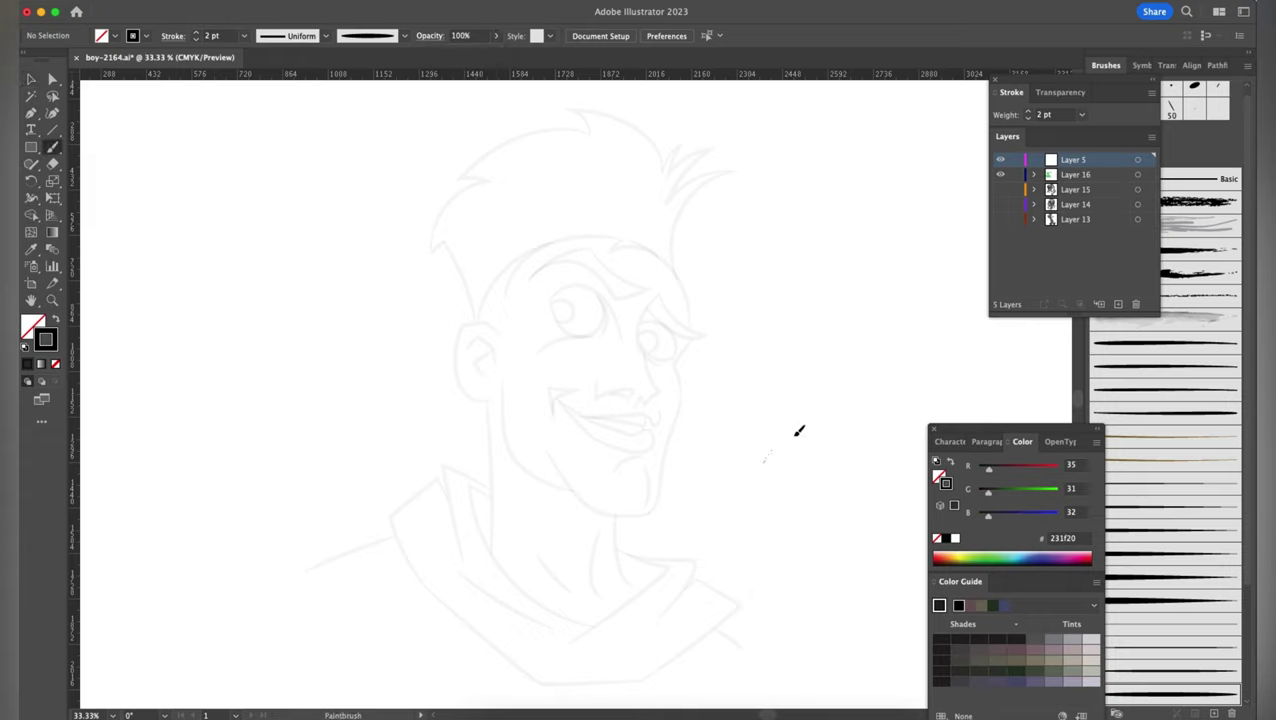
{"action": "key", "text": "super+z"}
{"action": "left_click_drag", "start_coordinate": [548, 343], "coordinate": [535, 354]}
{"action": "left_click_drag", "start_coordinate": [622, 326], "coordinate": [621, 338]}
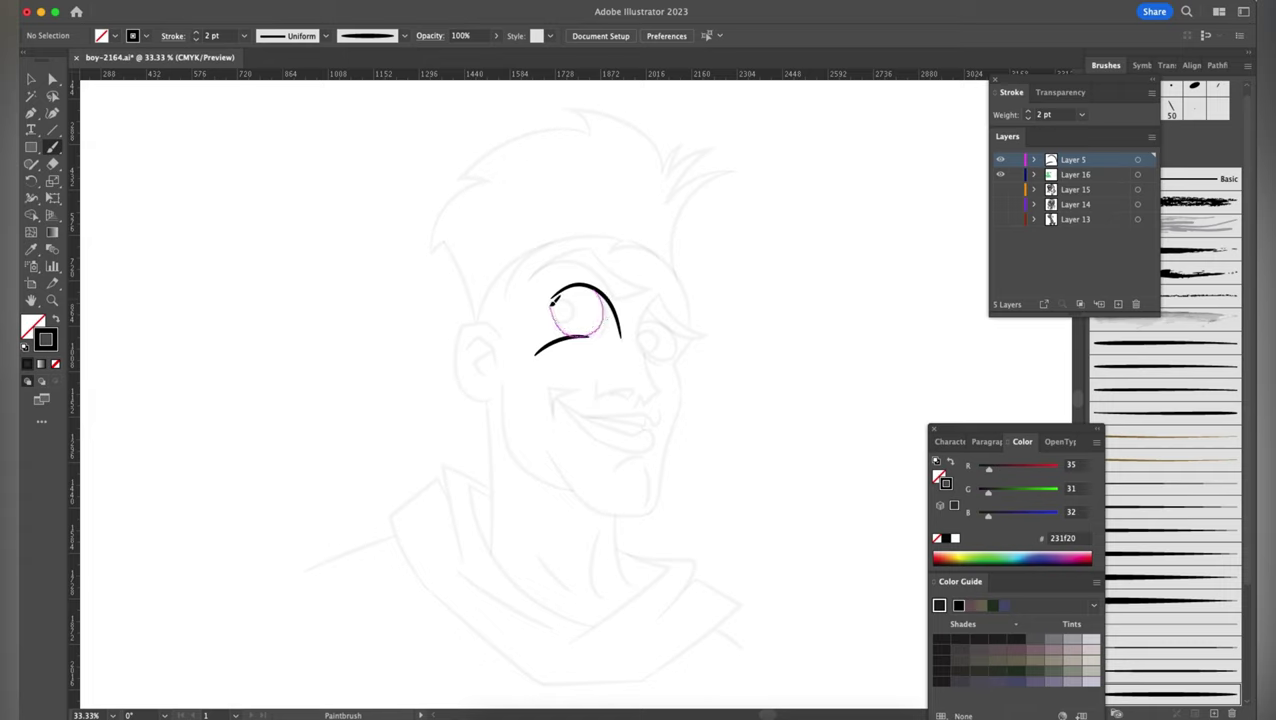
{"action": "mouse_move", "coordinate": [554, 298]}
{"action": "left_mouse_down"}
{"action": "mouse_move", "coordinate": [550, 320]}
{"action": "mouse_move", "coordinate": [599, 350]}
{"action": "left_mouse_up"}
Step: Ink the right eye's lids, curves and the short strokes just above it
{"action": "left_click_drag", "start_coordinate": [660, 296], "coordinate": [707, 331]}
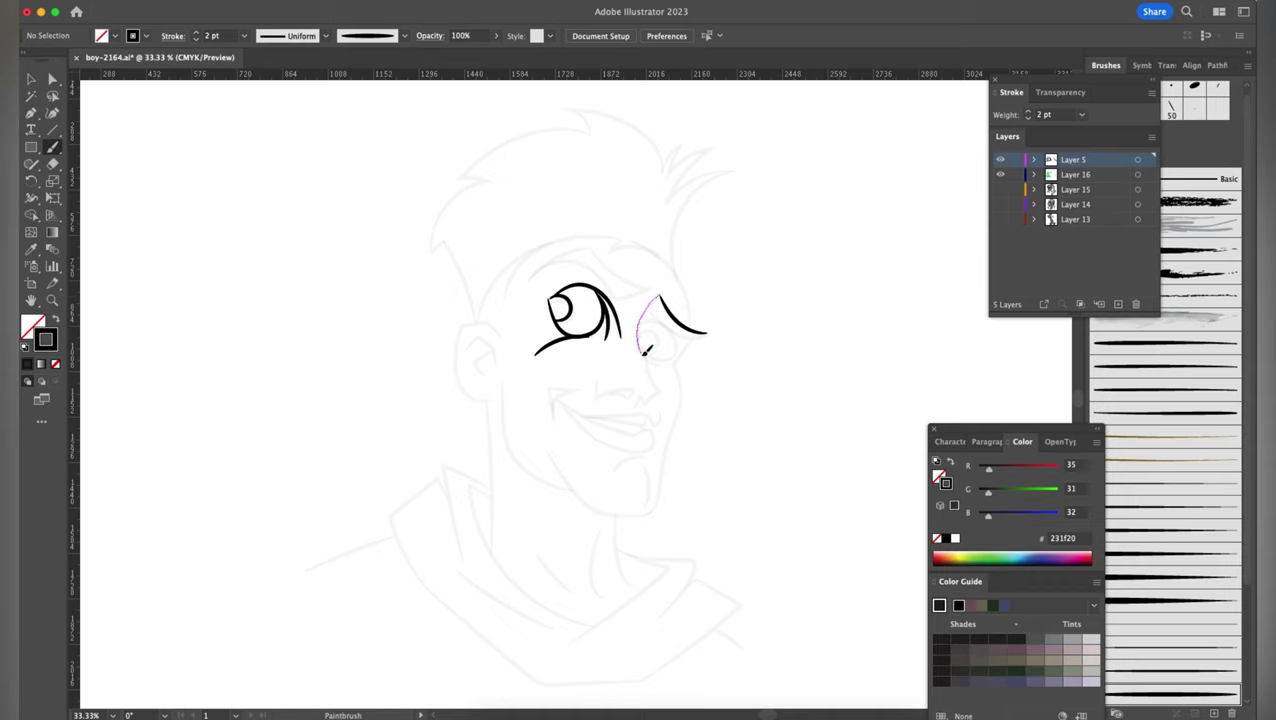
{"action": "left_click_drag", "start_coordinate": [657, 364], "coordinate": [655, 367]}
{"action": "left_click_drag", "start_coordinate": [712, 330], "coordinate": [708, 333]}
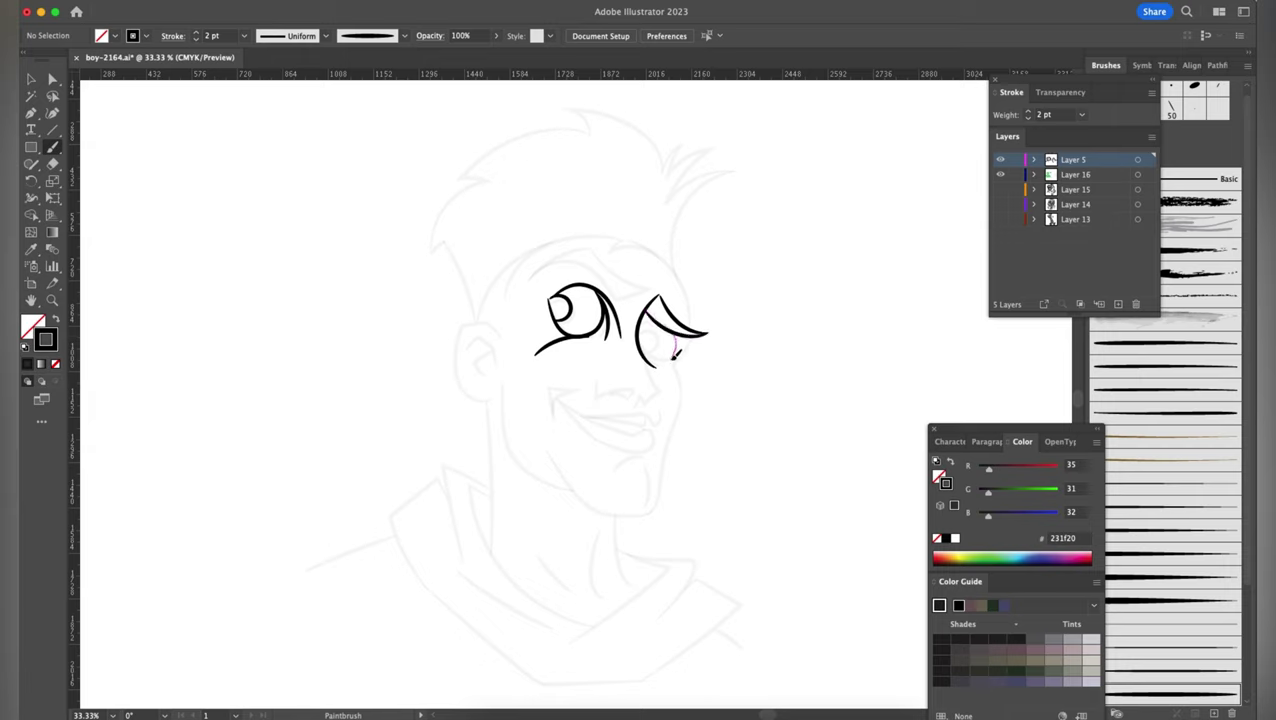
{"action": "mouse_move", "coordinate": [675, 355]}
{"action": "left_mouse_down"}
{"action": "mouse_move", "coordinate": [650, 355]}
{"action": "mouse_move", "coordinate": [658, 347]}
{"action": "left_mouse_up"}
{"action": "left_click_drag", "start_coordinate": [643, 247], "coordinate": [677, 270]}
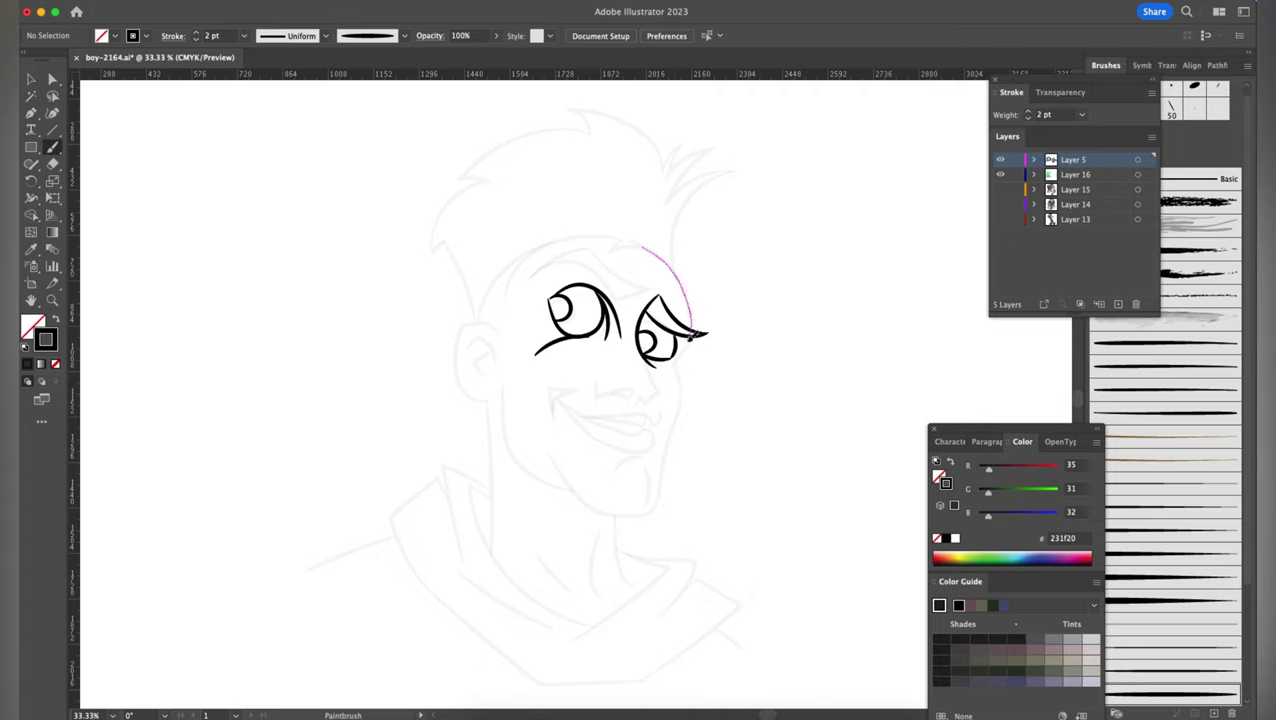
{"action": "left_click_drag", "start_coordinate": [677, 361], "coordinate": [679, 363]}
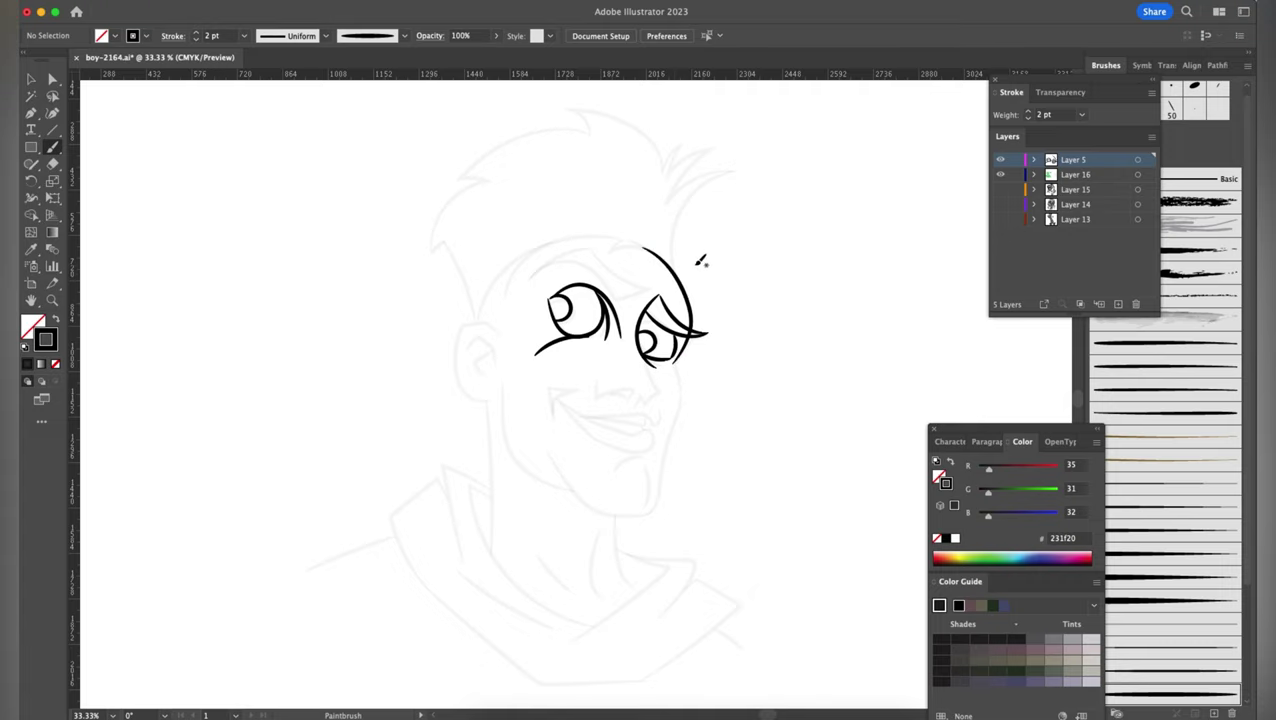
{"action": "mouse_move", "coordinate": [605, 251]}
{"action": "left_mouse_down"}
{"action": "mouse_move", "coordinate": [650, 246]}
{"action": "mouse_move", "coordinate": [631, 291]}
{"action": "mouse_move", "coordinate": [613, 294]}
{"action": "left_mouse_up"}
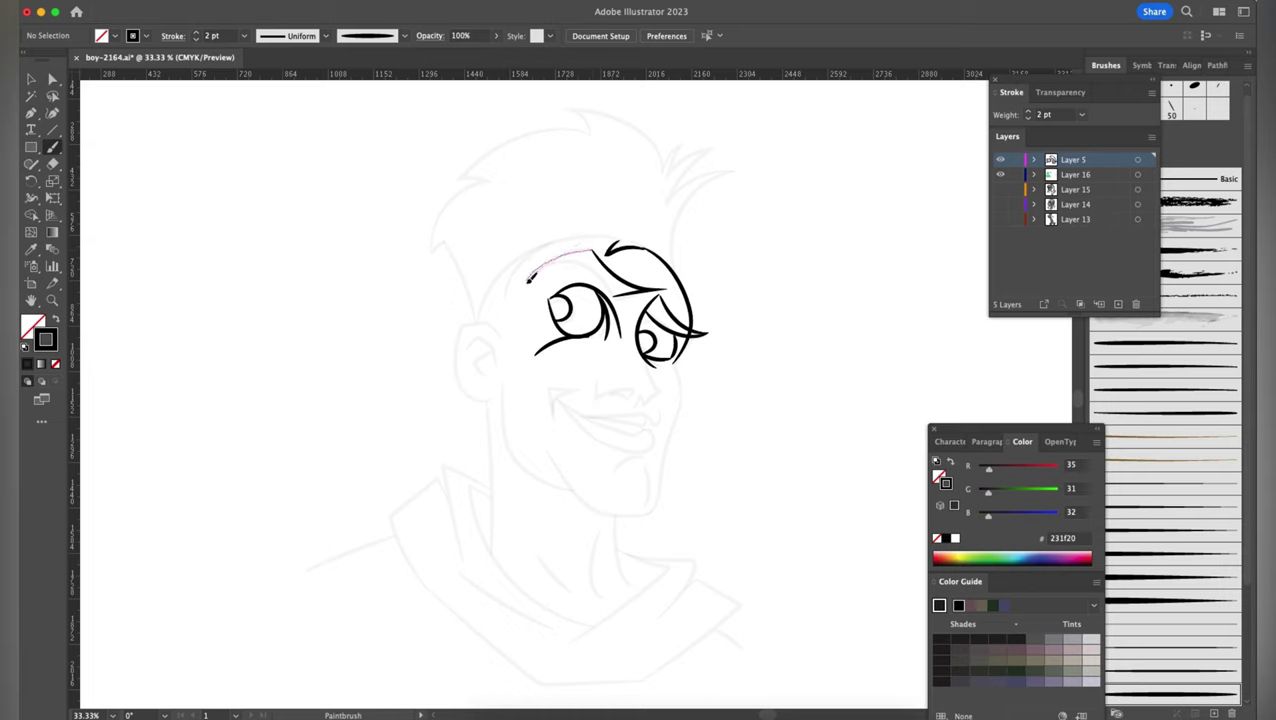
Step: Ink the fringe across the forehead and the hair outline toward the ear
{"action": "mouse_move", "coordinate": [530, 278]}
{"action": "left_mouse_down"}
{"action": "mouse_move", "coordinate": [568, 258]}
{"action": "mouse_move", "coordinate": [600, 264]}
{"action": "mouse_move", "coordinate": [620, 291]}
{"action": "left_mouse_up"}
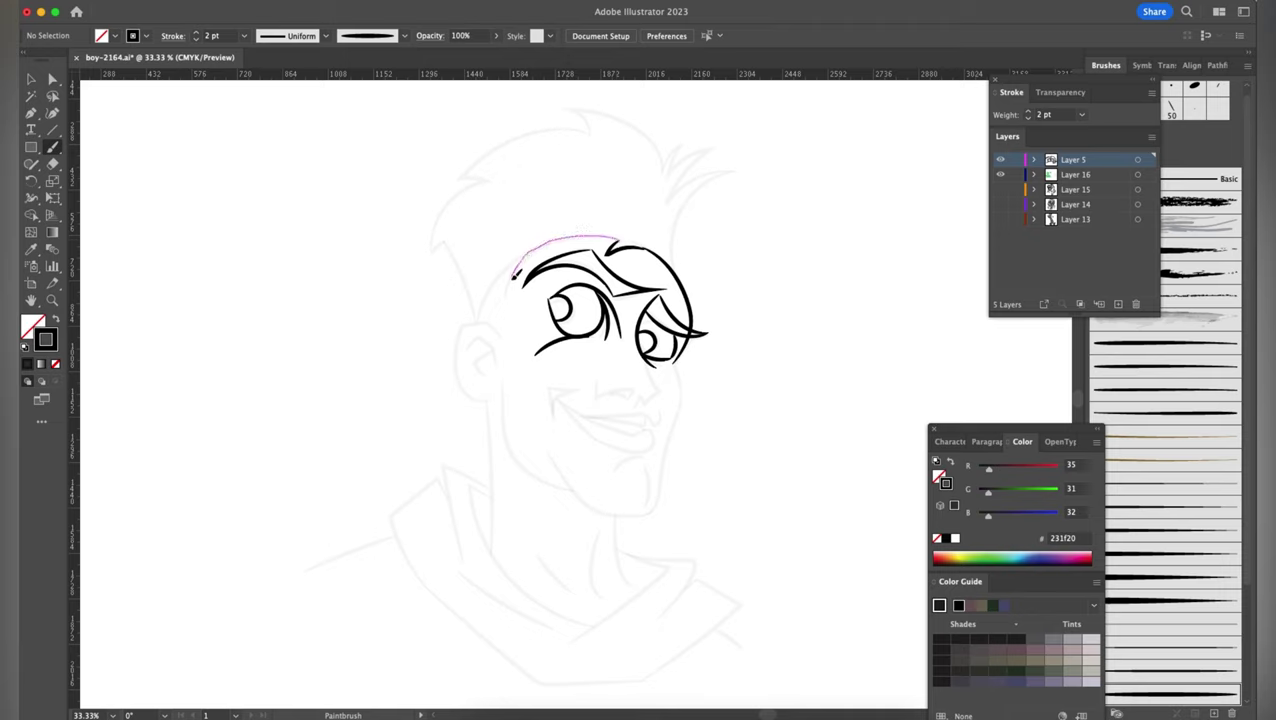
{"action": "mouse_move", "coordinate": [515, 273]}
{"action": "left_mouse_down"}
{"action": "mouse_move", "coordinate": [490, 278]}
{"action": "mouse_move", "coordinate": [472, 323]}
{"action": "left_mouse_up"}
{"action": "mouse_move", "coordinate": [733, 171]}
{"action": "left_mouse_down"}
{"action": "mouse_move", "coordinate": [683, 200]}
{"action": "mouse_move", "coordinate": [660, 252]}
{"action": "mouse_move", "coordinate": [714, 142]}
{"action": "mouse_move", "coordinate": [660, 178]}
{"action": "left_mouse_up"}
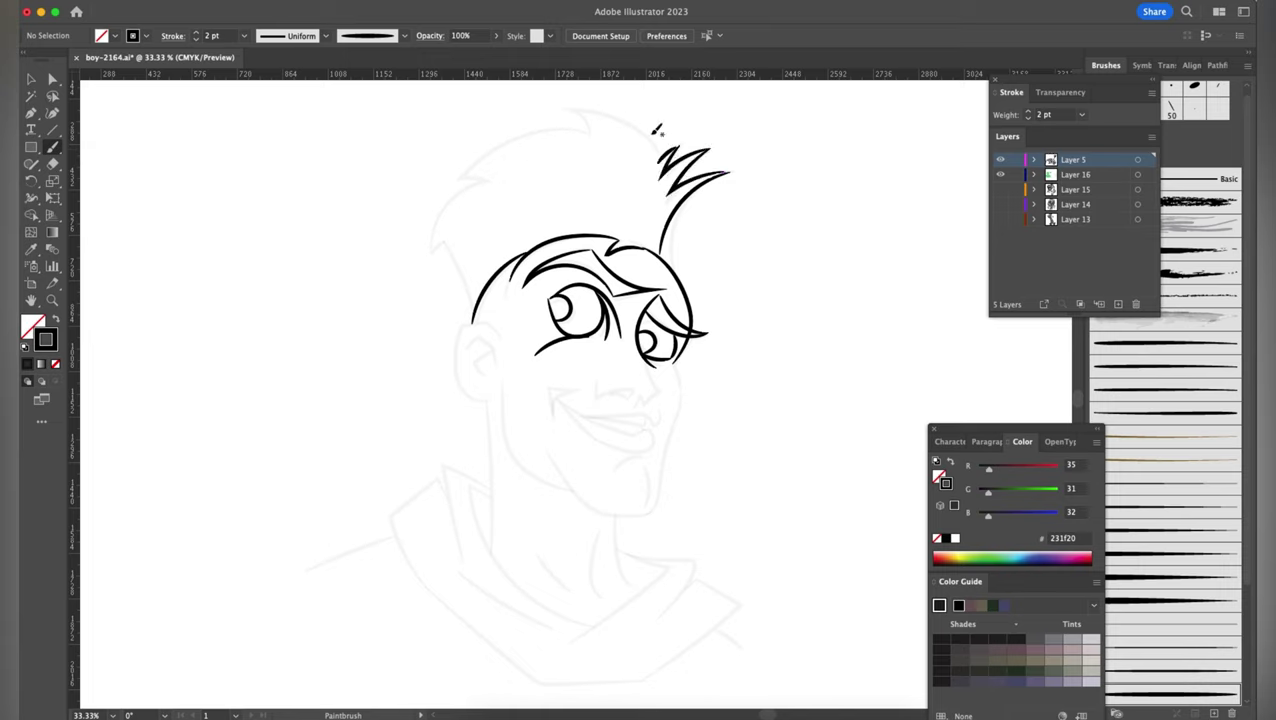
Step: Ink the curving hair strands up to the spikes, the inner ear detail and both neck sides
{"action": "mouse_move", "coordinate": [574, 107]}
{"action": "left_mouse_down"}
{"action": "mouse_move", "coordinate": [610, 106]}
{"action": "mouse_move", "coordinate": [660, 150]}
{"action": "left_mouse_up"}
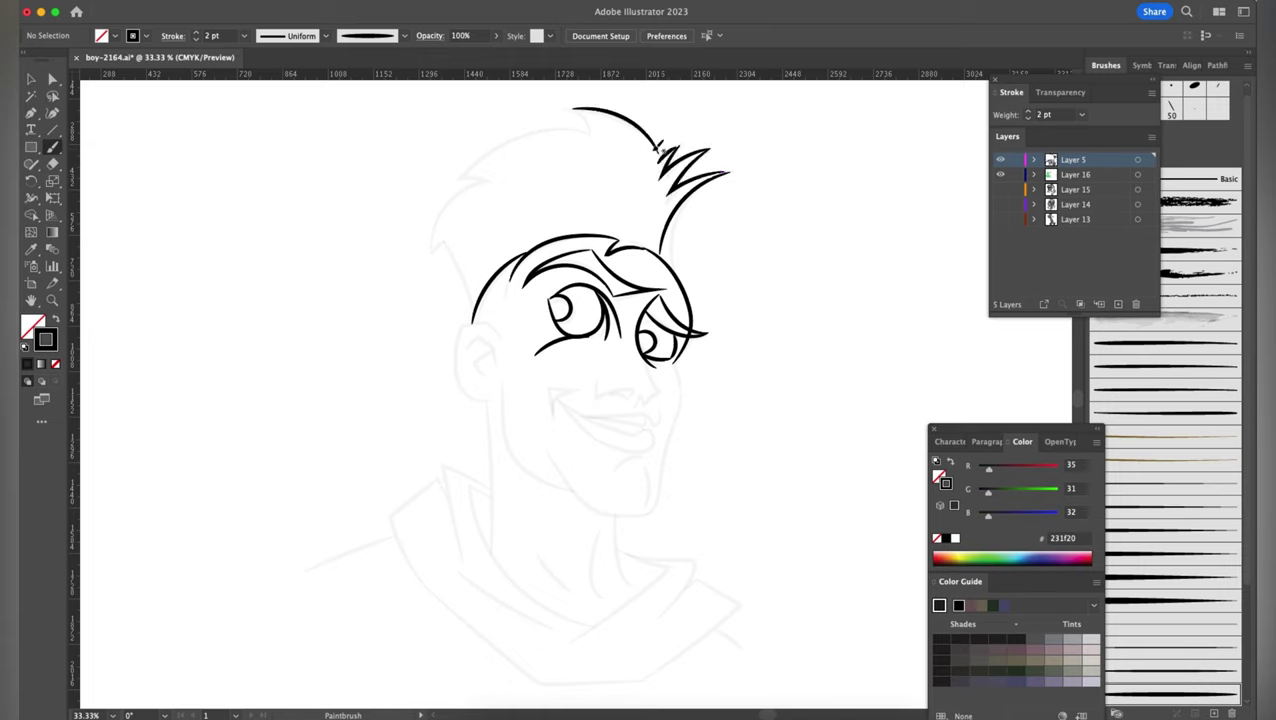
{"action": "mouse_move", "coordinate": [576, 108]}
{"action": "left_mouse_down"}
{"action": "mouse_move", "coordinate": [598, 134]}
{"action": "mouse_move", "coordinate": [546, 122]}
{"action": "mouse_move", "coordinate": [500, 138]}
{"action": "mouse_move", "coordinate": [470, 165]}
{"action": "mouse_move", "coordinate": [487, 181]}
{"action": "mouse_move", "coordinate": [441, 212]}
{"action": "mouse_move", "coordinate": [430, 242]}
{"action": "mouse_move", "coordinate": [444, 238]}
{"action": "mouse_move", "coordinate": [470, 318]}
{"action": "mouse_move", "coordinate": [500, 340]}
{"action": "mouse_move", "coordinate": [486, 400]}
{"action": "left_mouse_up"}
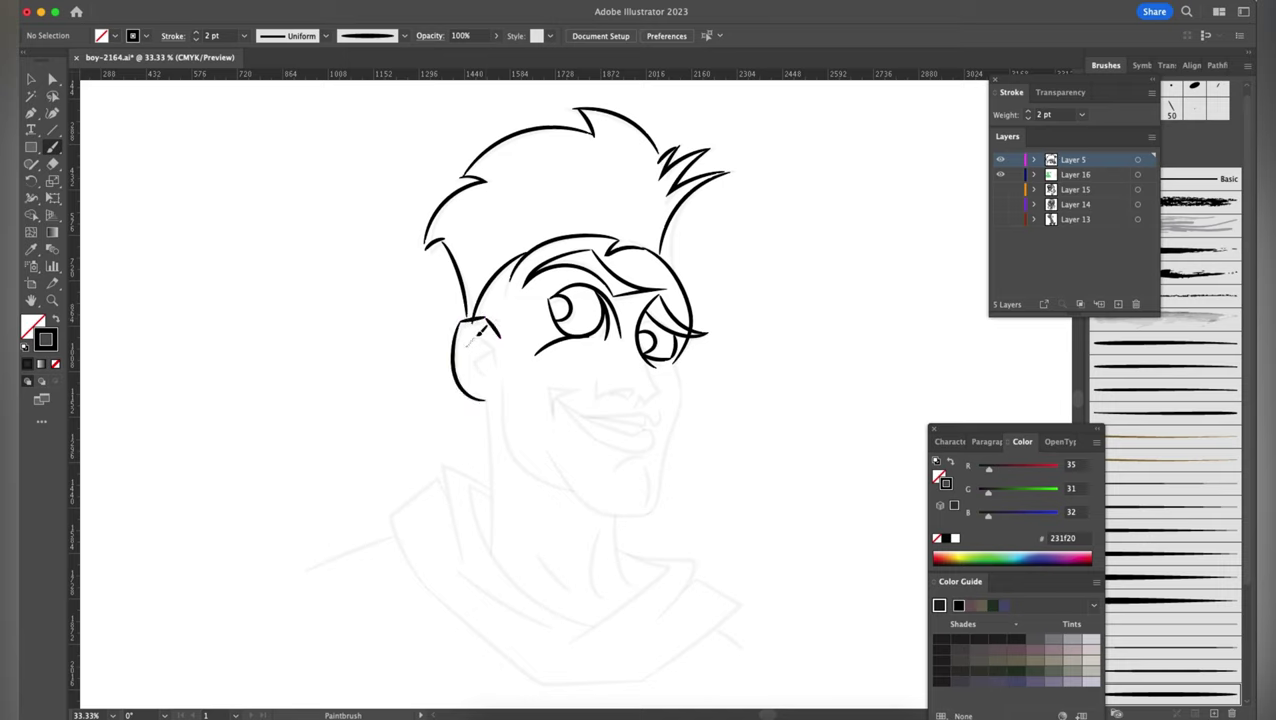
{"action": "left_click_drag", "start_coordinate": [472, 328], "coordinate": [494, 372]}
{"action": "left_click_drag", "start_coordinate": [495, 432], "coordinate": [490, 546]}
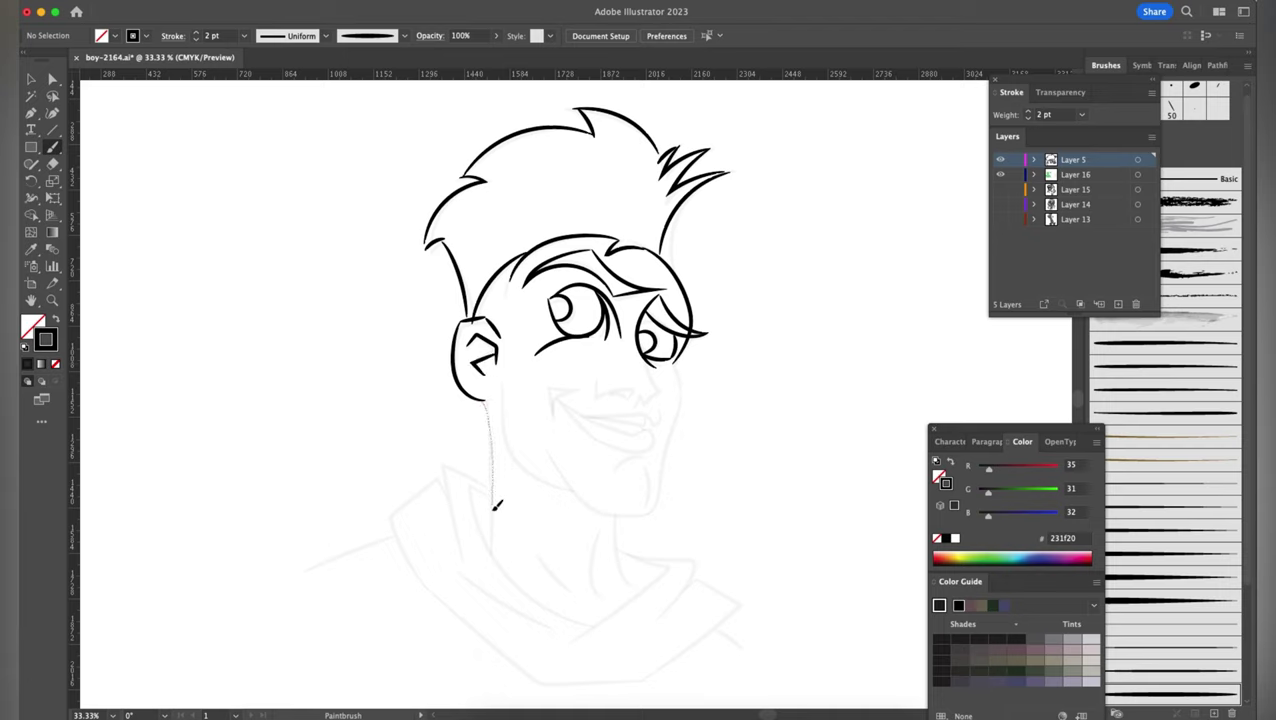
{"action": "left_click_drag", "start_coordinate": [614, 518], "coordinate": [637, 587]}
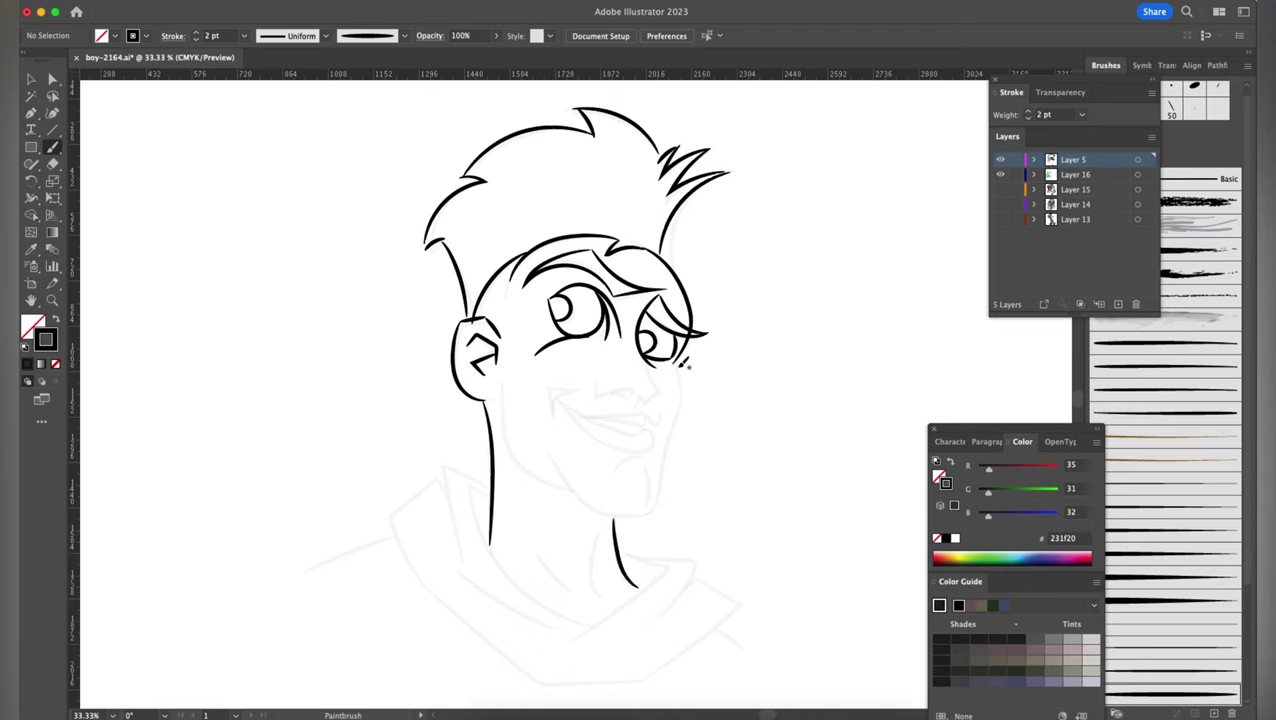
Step: Ink the cheek line below the right eye and the jawline on both sides to the chin
{"action": "left_click_drag", "start_coordinate": [684, 377], "coordinate": [662, 481]}
{"action": "left_click_drag", "start_coordinate": [657, 510], "coordinate": [656, 512]}
{"action": "mouse_move", "coordinate": [548, 452]}
{"action": "left_mouse_down"}
{"action": "mouse_move", "coordinate": [597, 503]}
{"action": "mouse_move", "coordinate": [657, 511]}
{"action": "left_mouse_up"}
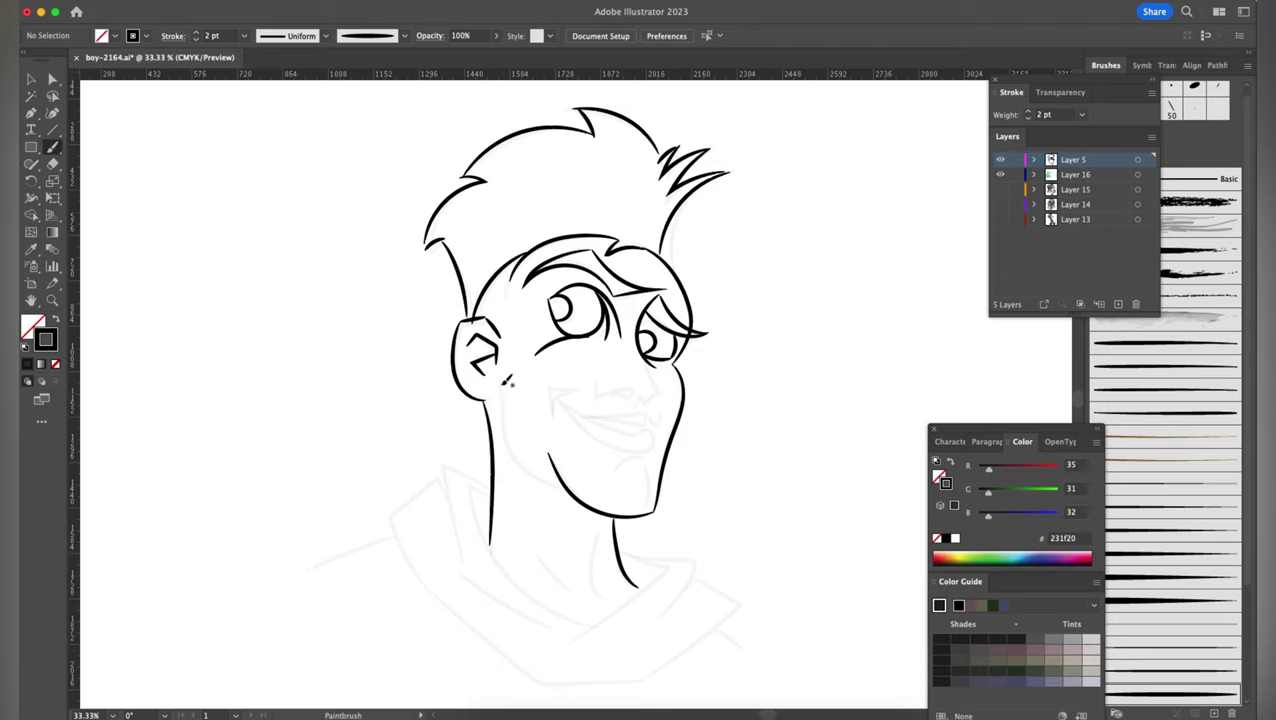
{"action": "mouse_move", "coordinate": [506, 382]}
{"action": "left_mouse_down"}
{"action": "mouse_move", "coordinate": [510, 455]}
{"action": "mouse_move", "coordinate": [566, 488]}
{"action": "left_mouse_up"}
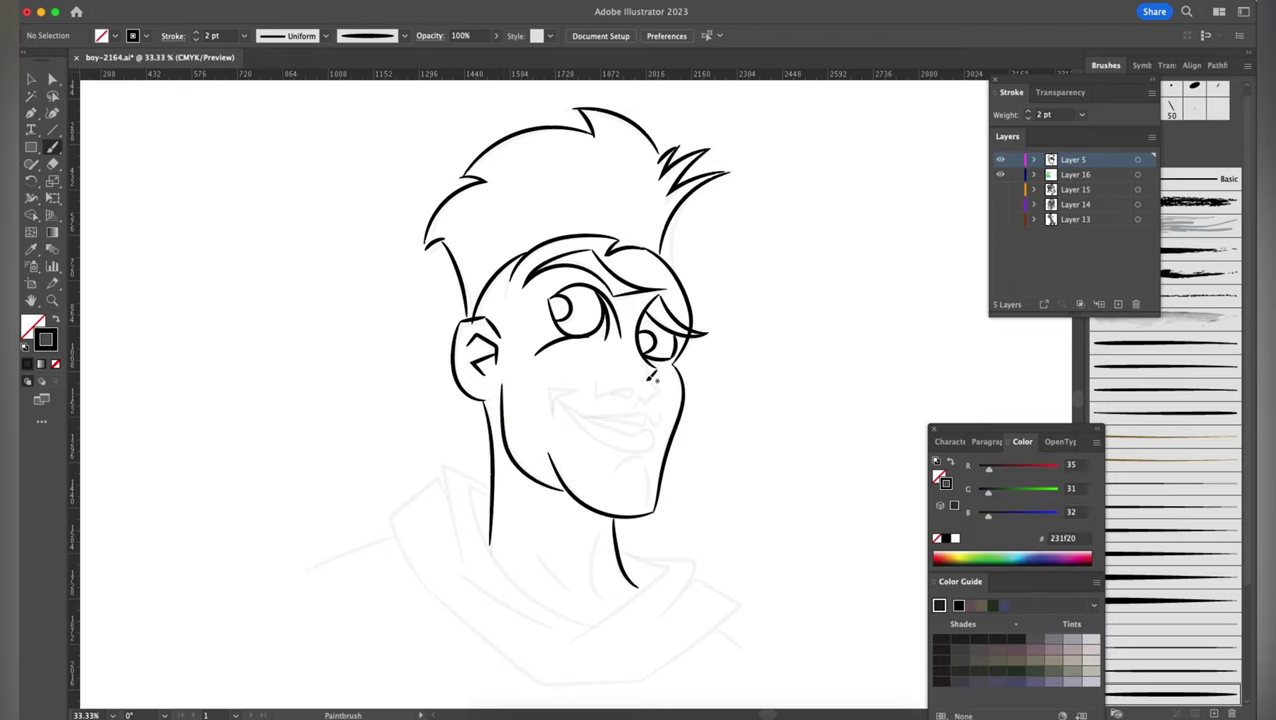
Step: Ink the nose, the upper lip line and the right corner of the grinning mouth
{"action": "left_click_drag", "start_coordinate": [595, 380], "coordinate": [598, 394]}
{"action": "mouse_move", "coordinate": [615, 390]}
{"action": "left_mouse_down"}
{"action": "mouse_move", "coordinate": [661, 388]}
{"action": "mouse_move", "coordinate": [640, 402]}
{"action": "mouse_move", "coordinate": [548, 382]}
{"action": "mouse_move", "coordinate": [551, 417]}
{"action": "left_mouse_up"}
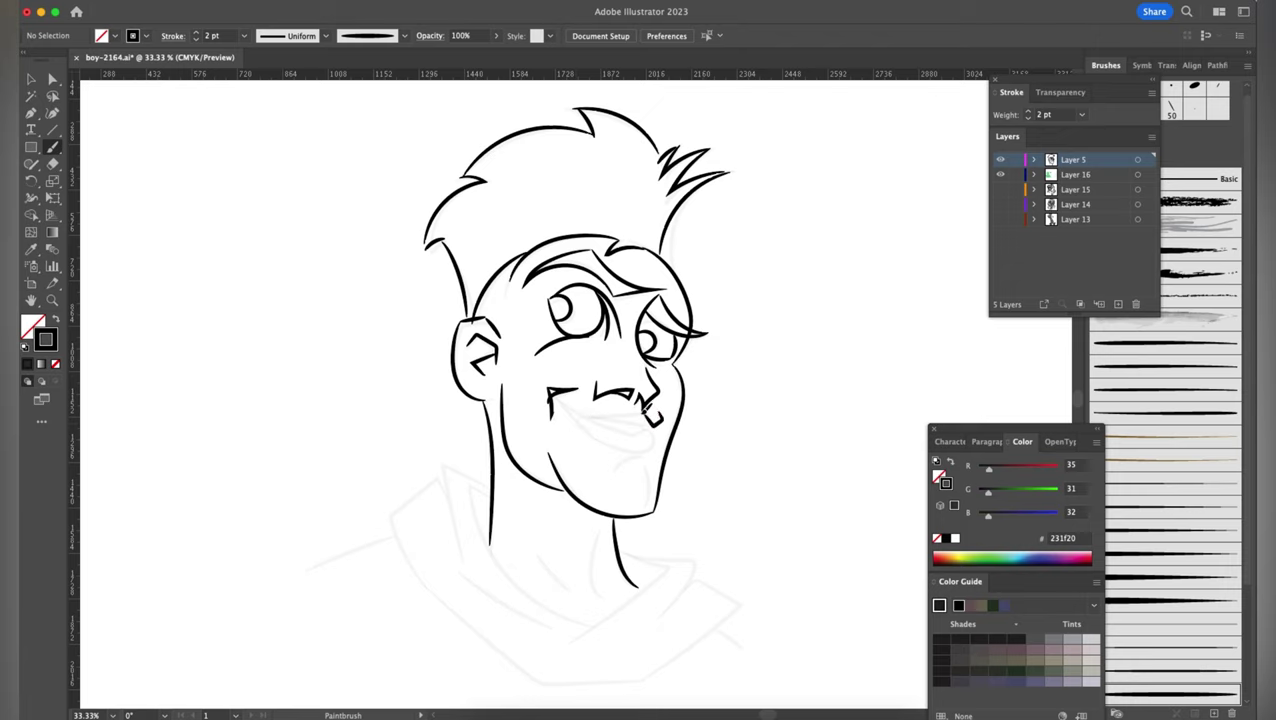
{"action": "mouse_move", "coordinate": [645, 405]}
{"action": "left_mouse_down"}
{"action": "mouse_move", "coordinate": [588, 413]}
{"action": "mouse_move", "coordinate": [550, 400]}
{"action": "left_mouse_up"}
{"action": "left_click_drag", "start_coordinate": [589, 413], "coordinate": [586, 412]}
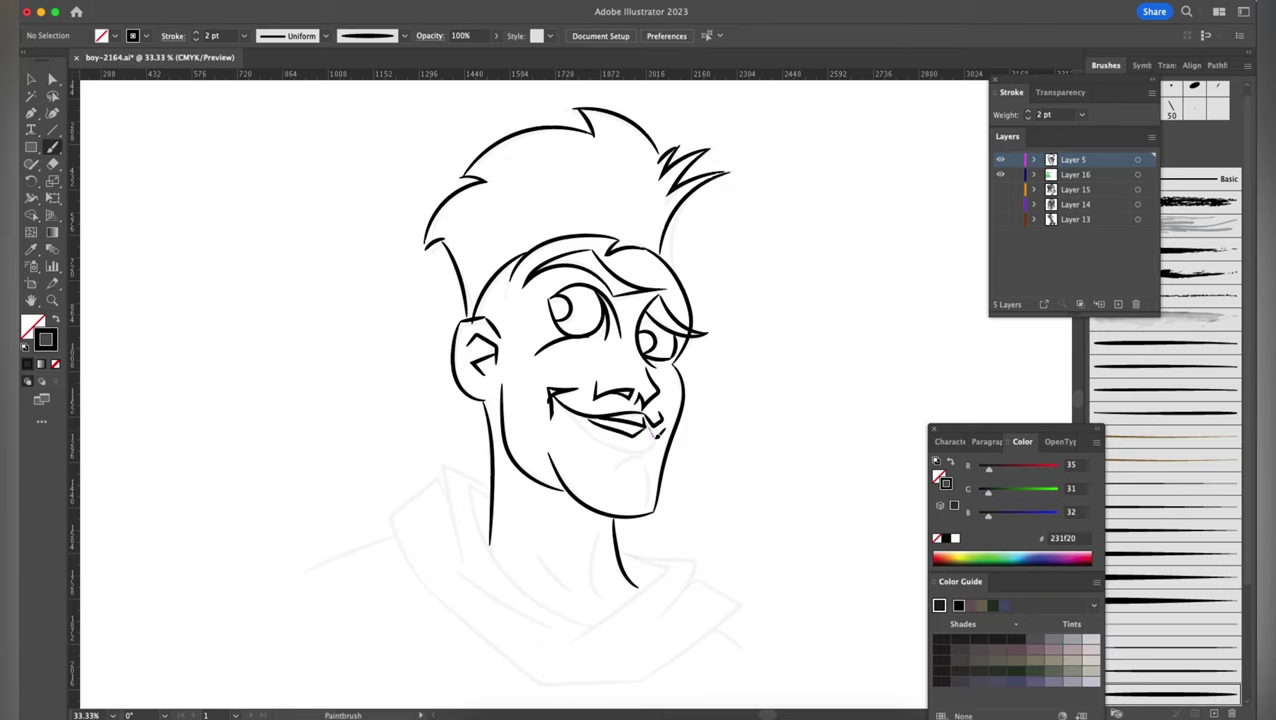
{"action": "left_click_drag", "start_coordinate": [645, 448], "coordinate": [655, 425]}
Step: Add chin stubble dots, the lower lip line and the collar curves below the neck
{"action": "left_click", "coordinate": [653, 458]}
{"action": "mouse_move", "coordinate": [636, 446]}
{"action": "left_mouse_down"}
{"action": "mouse_move", "coordinate": [646, 450]}
{"action": "mouse_move", "coordinate": [612, 466]}
{"action": "mouse_move", "coordinate": [650, 489]}
{"action": "mouse_move", "coordinate": [605, 597]}
{"action": "left_mouse_up"}
{"action": "mouse_move", "coordinate": [545, 564]}
{"action": "left_mouse_down"}
{"action": "mouse_move", "coordinate": [572, 582]}
{"action": "mouse_move", "coordinate": [676, 569]}
{"action": "mouse_move", "coordinate": [575, 638]}
{"action": "left_mouse_up"}
{"action": "left_click_drag", "start_coordinate": [634, 553], "coordinate": [668, 607]}
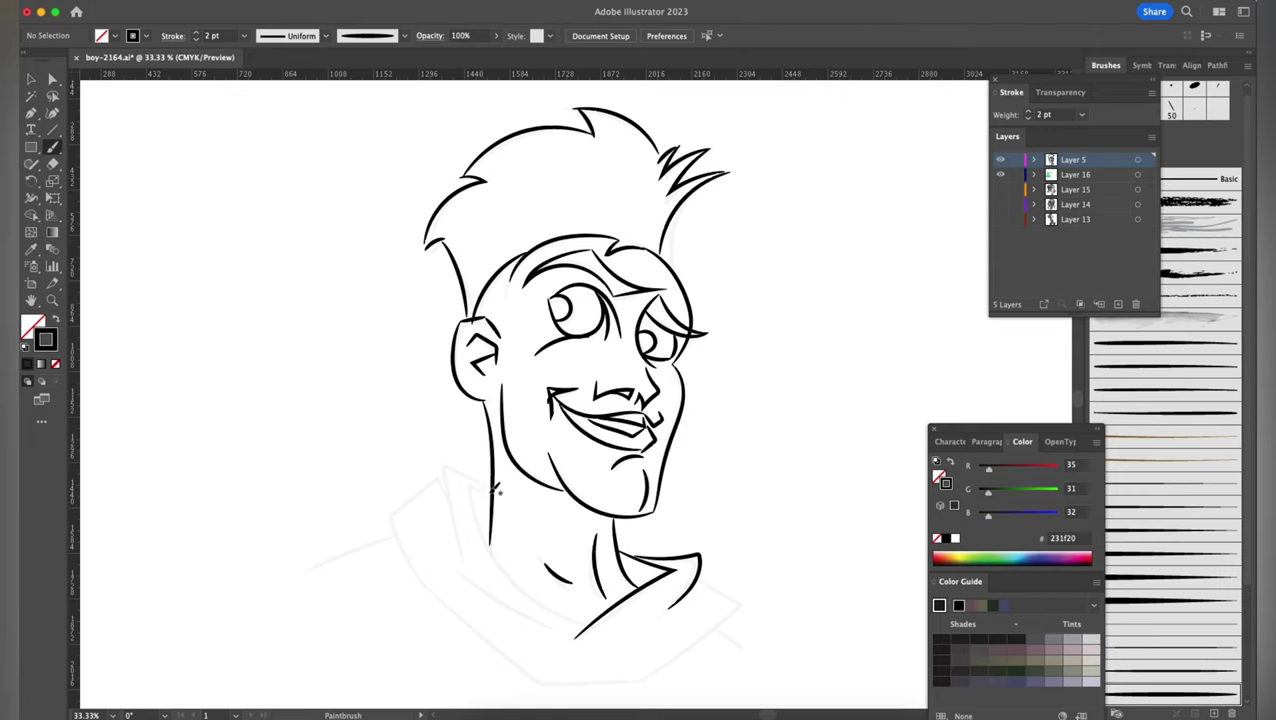
{"action": "mouse_move", "coordinate": [450, 460]}
{"action": "left_mouse_down"}
{"action": "mouse_move", "coordinate": [456, 548]}
{"action": "mouse_move", "coordinate": [590, 622]}
{"action": "left_mouse_up"}
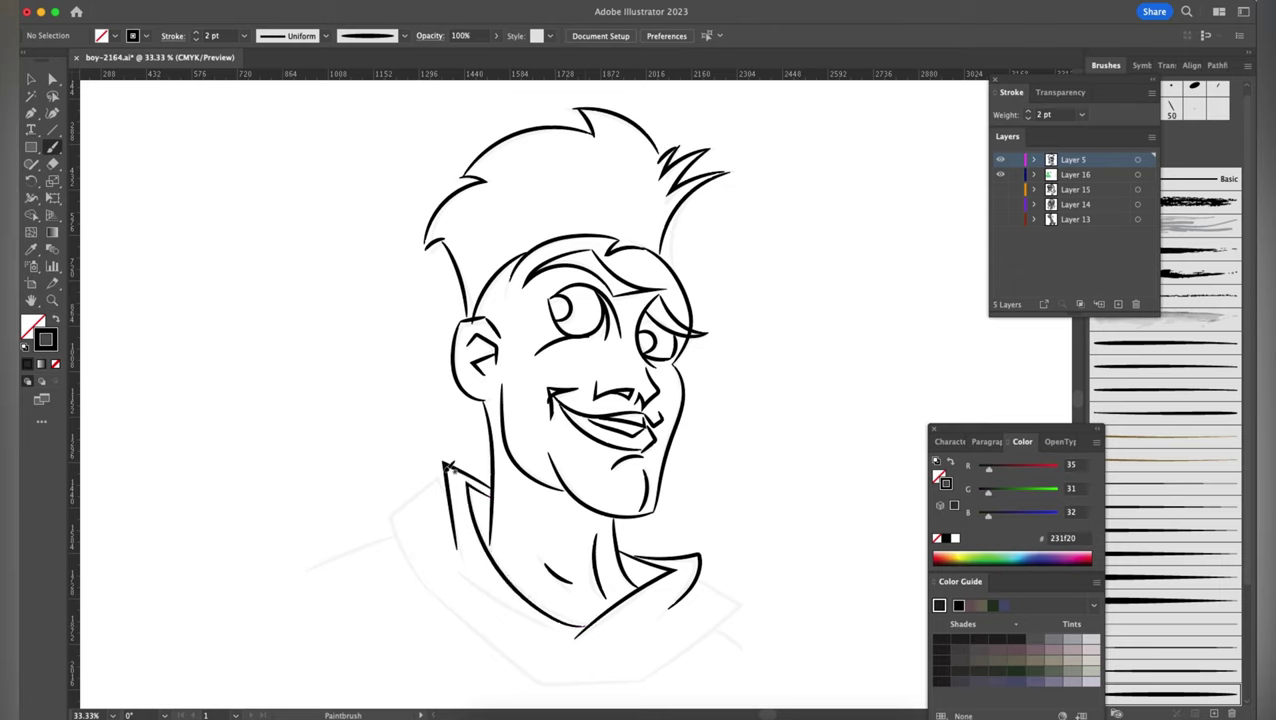
Step: Ink both shoulder lines and the collar's lower edge and right stroke
{"action": "left_click_drag", "start_coordinate": [441, 474], "coordinate": [398, 510]}
{"action": "left_click_drag", "start_coordinate": [410, 562], "coordinate": [418, 588]}
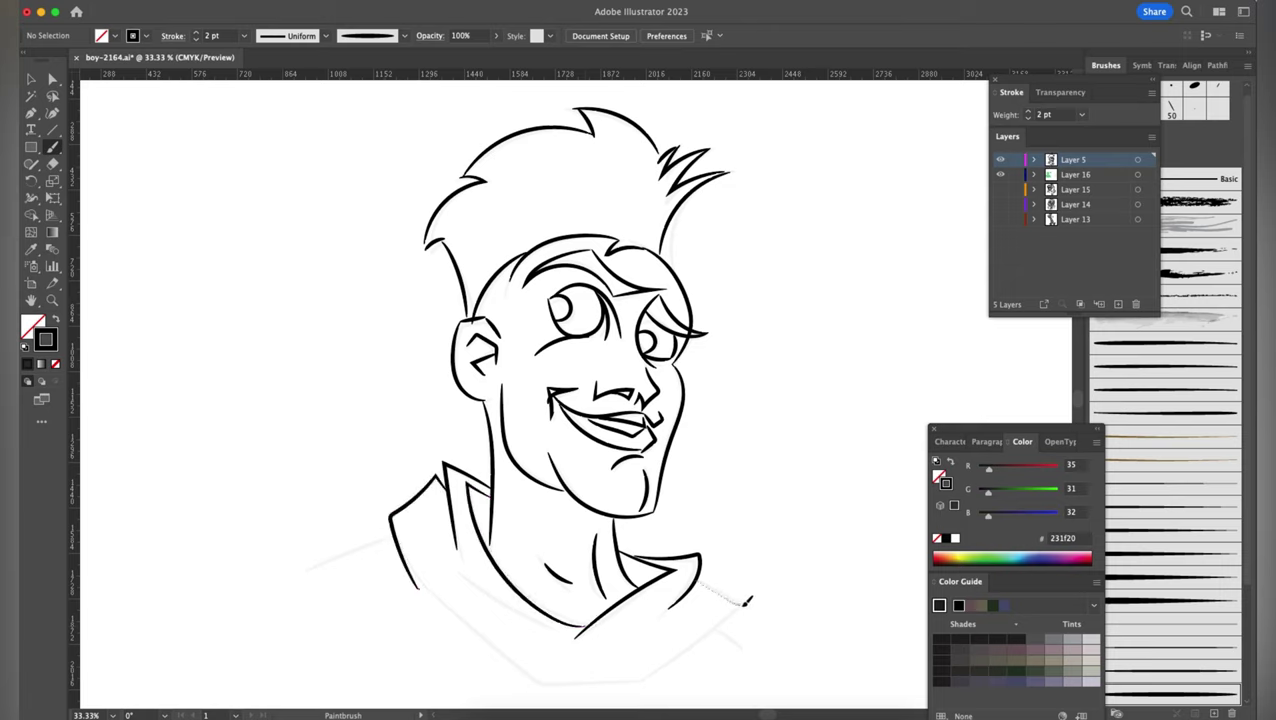
{"action": "mouse_move", "coordinate": [745, 601]}
{"action": "left_mouse_down"}
{"action": "mouse_move", "coordinate": [658, 676]}
{"action": "mouse_move", "coordinate": [530, 674]}
{"action": "left_mouse_up"}
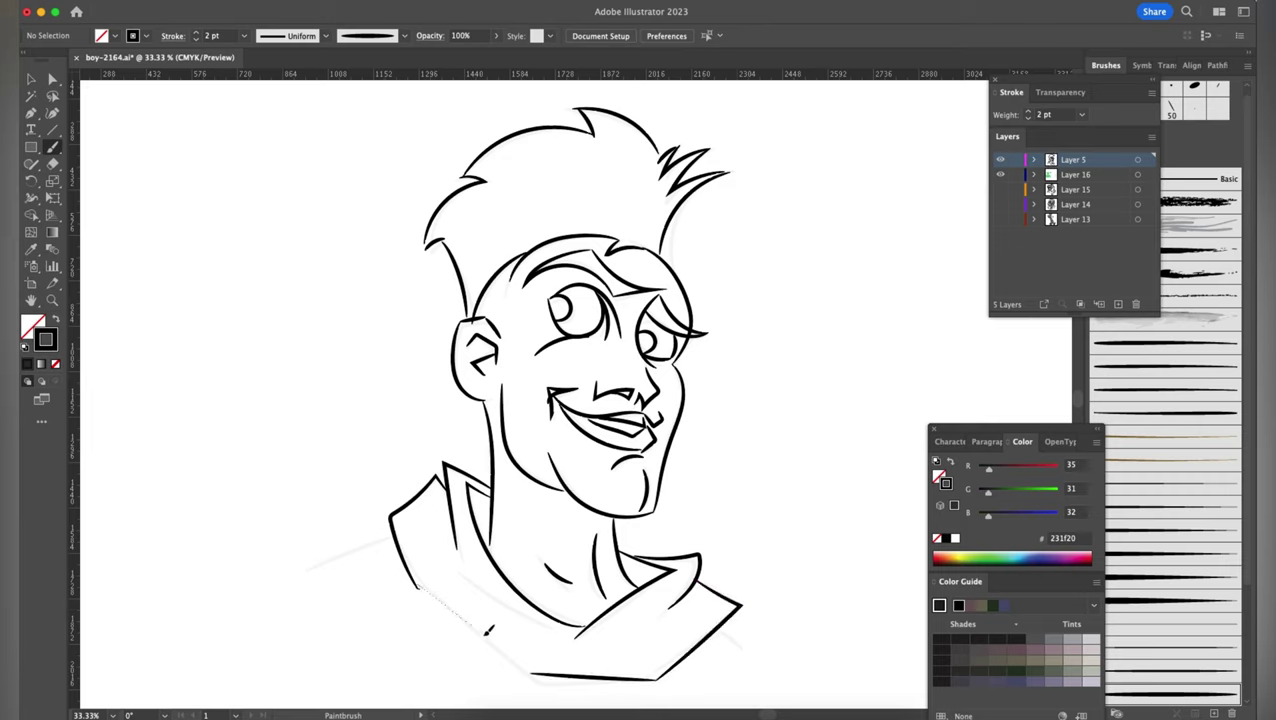
{"action": "left_click_drag", "start_coordinate": [488, 630], "coordinate": [550, 677]}
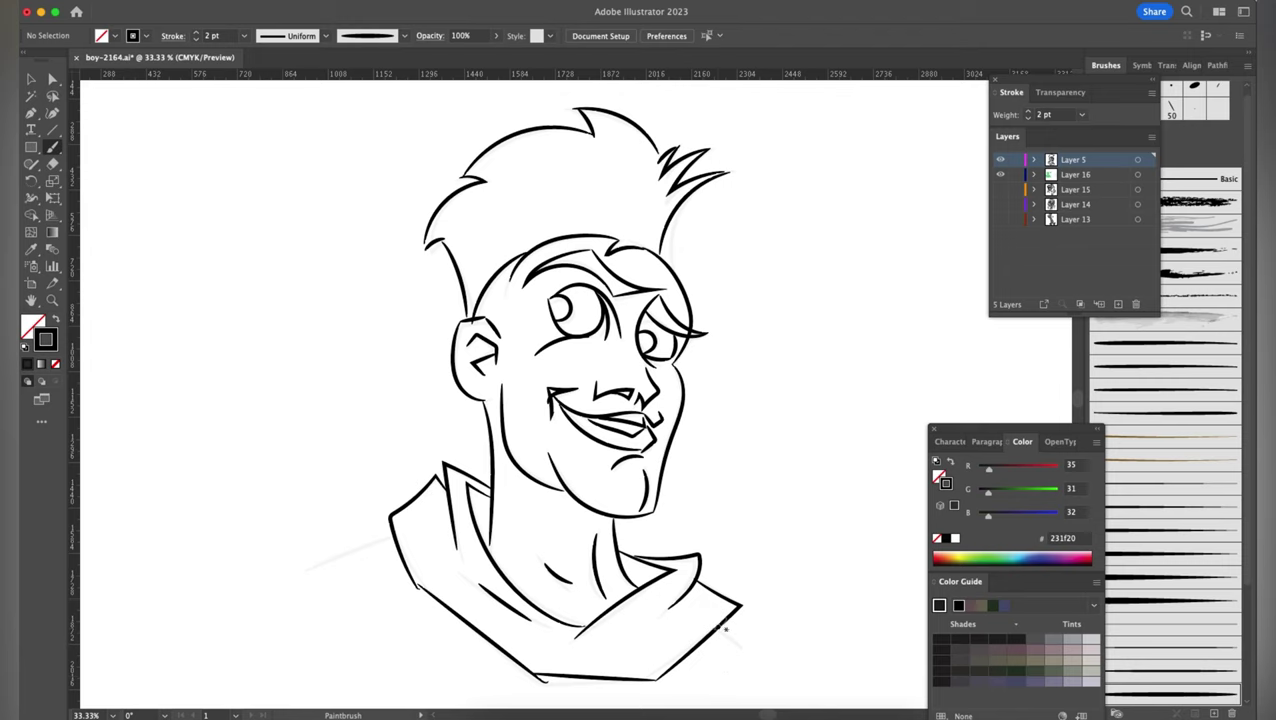
{"action": "left_click_drag", "start_coordinate": [725, 628], "coordinate": [756, 656]}
{"action": "left_click_drag", "start_coordinate": [390, 536], "coordinate": [316, 556]}
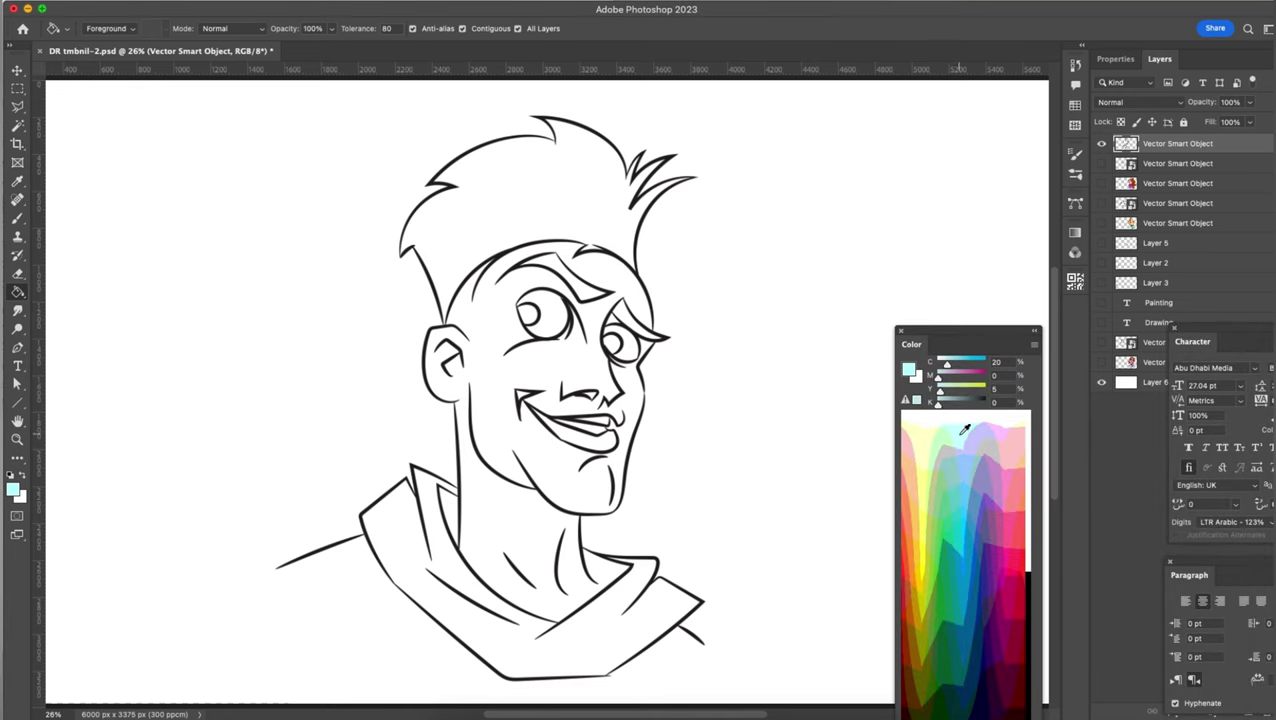
Step: Fill the face, left neck strip and mouth-corner gap light cyan, then the mouth inside pink
{"action": "left_click", "coordinate": [547, 478]}
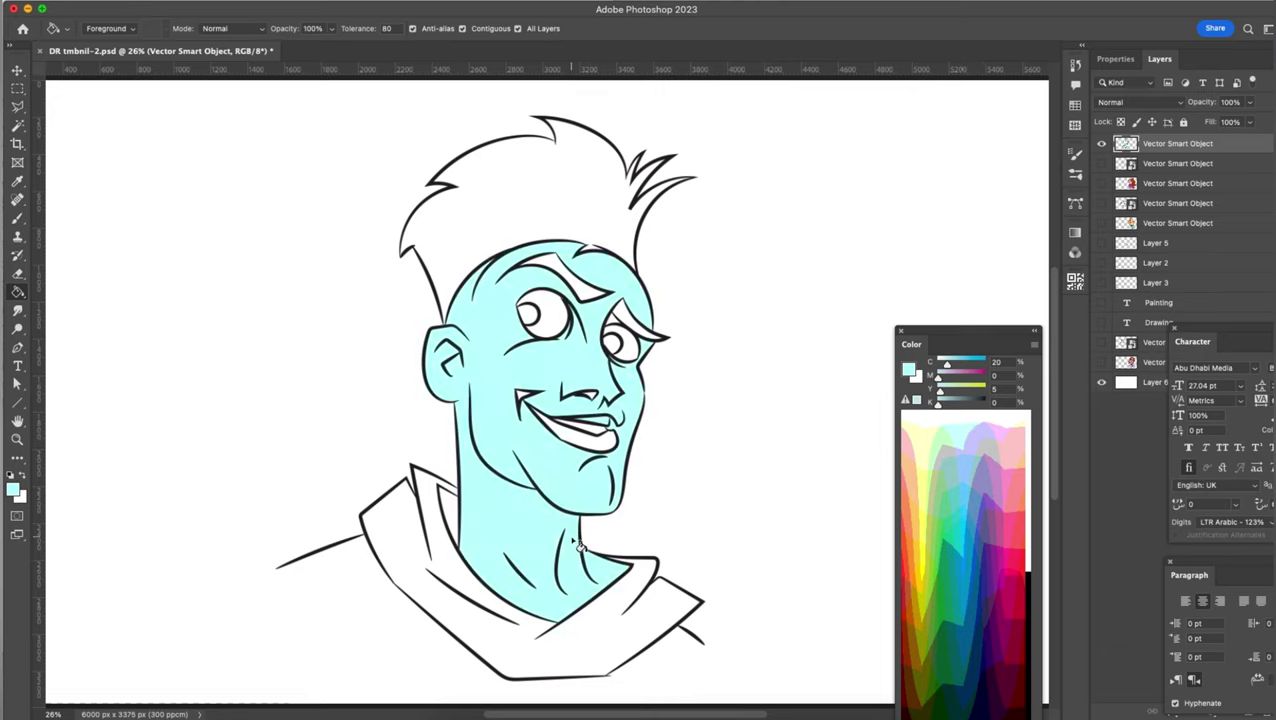
{"action": "left_click", "coordinate": [462, 529]}
{"action": "left_click", "coordinate": [521, 403]}
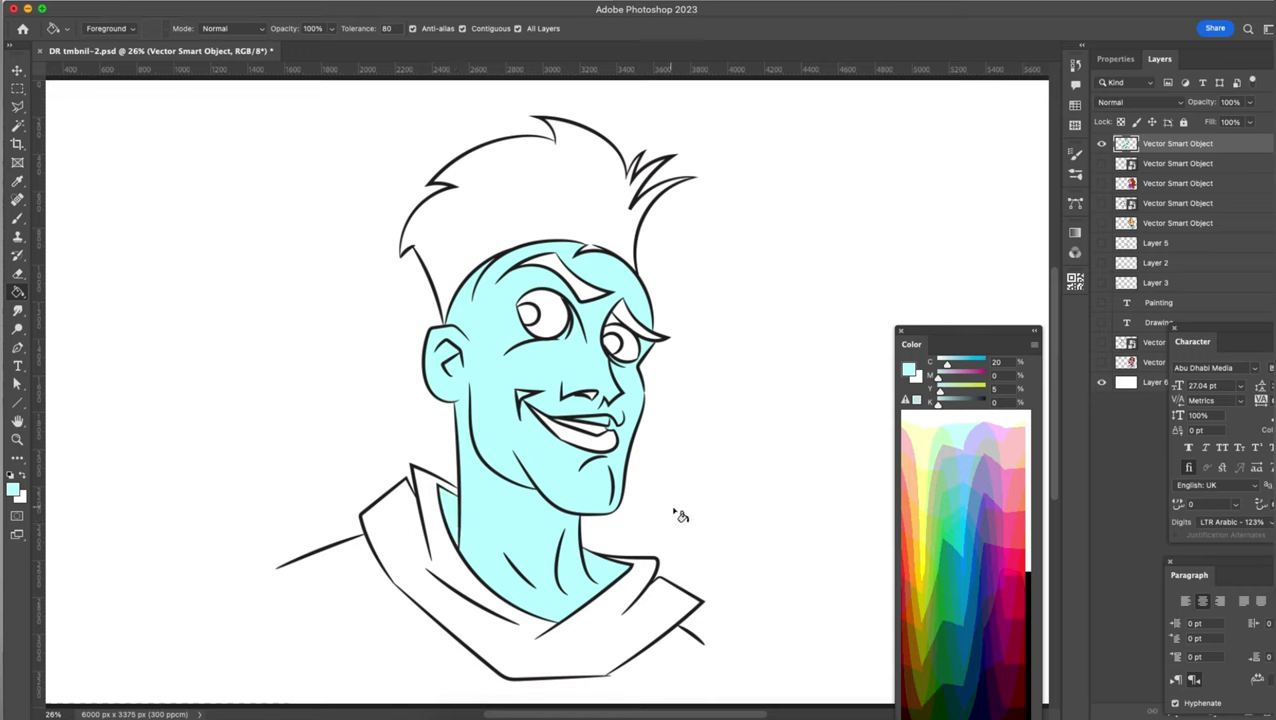
{"action": "left_click", "coordinate": [1022, 476]}
{"action": "left_click", "coordinate": [606, 446]}
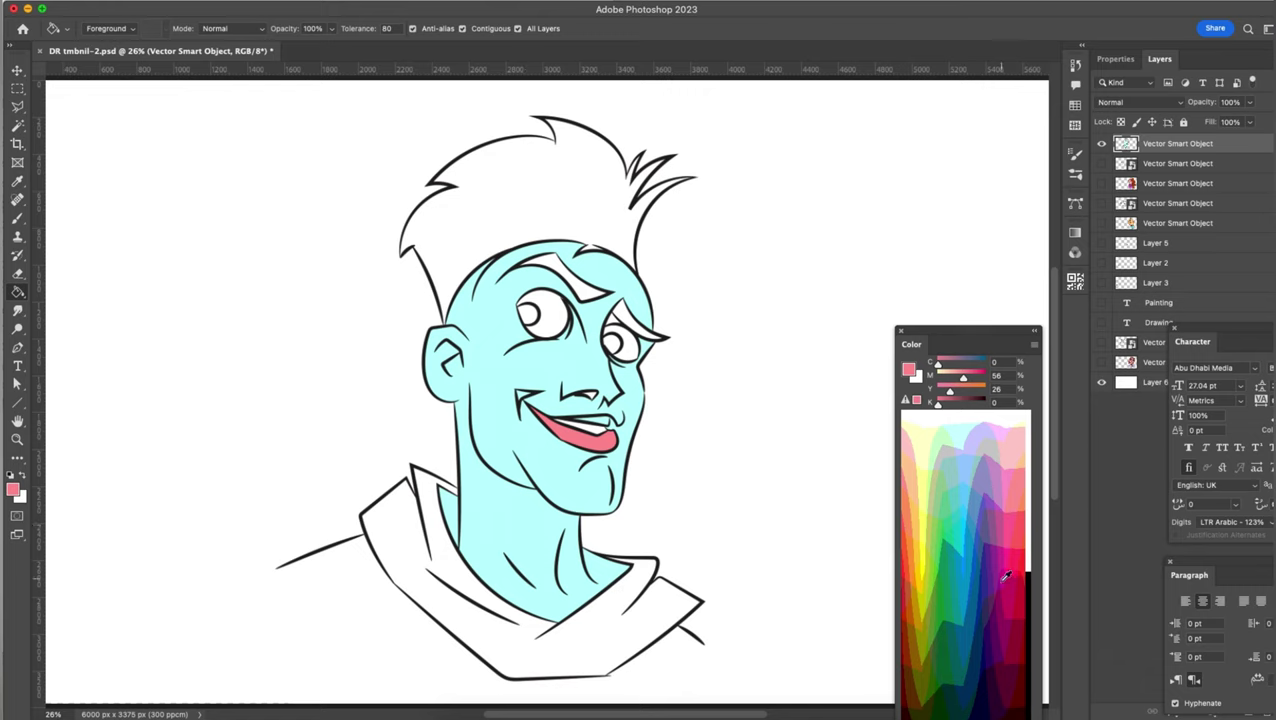
Step: After trying other colours, fill the hair and both eyebrows with purple (C70 M95)
{"action": "left_click", "coordinate": [1008, 672]}
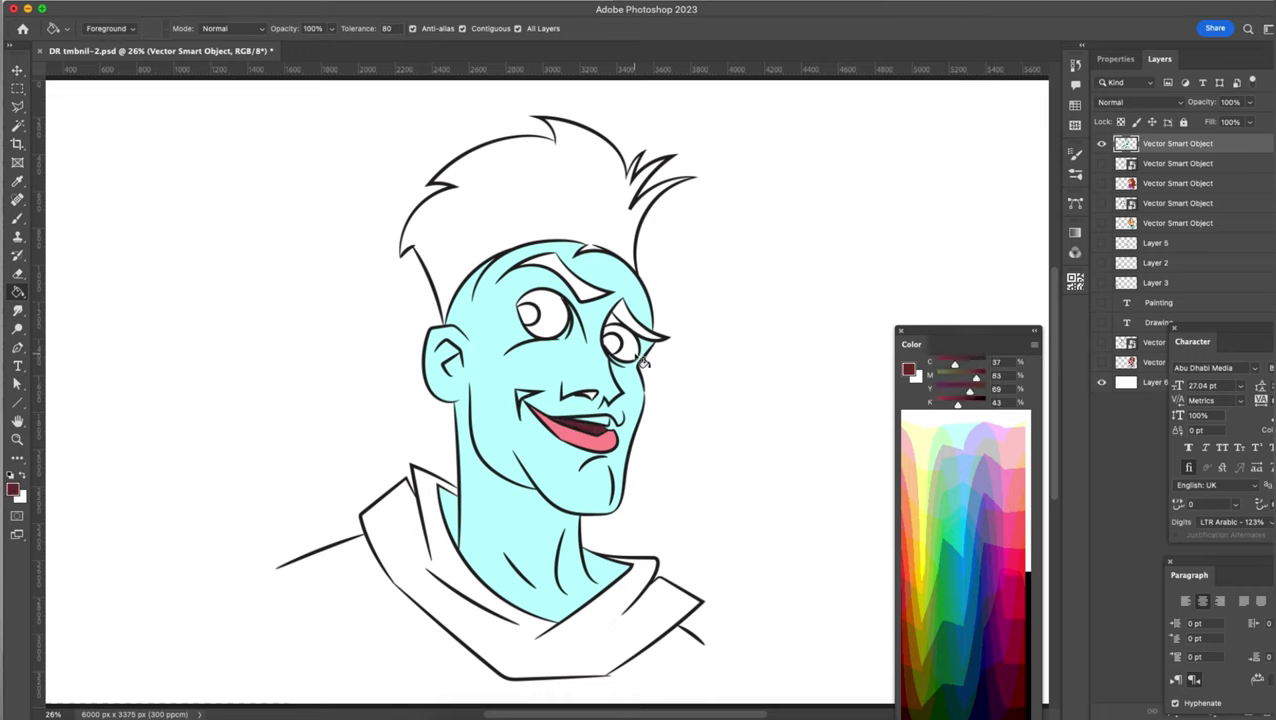
{"action": "left_click", "coordinate": [630, 280], "text": "alt"}
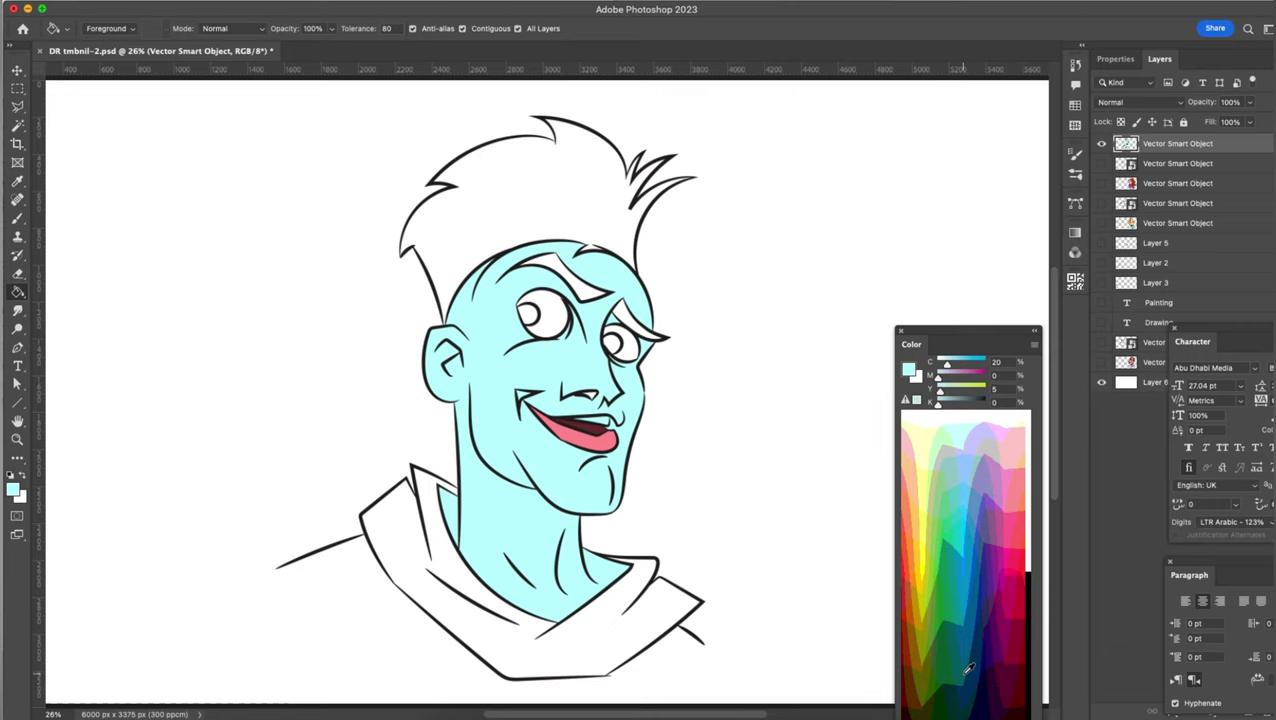
{"action": "left_click", "coordinate": [997, 577]}
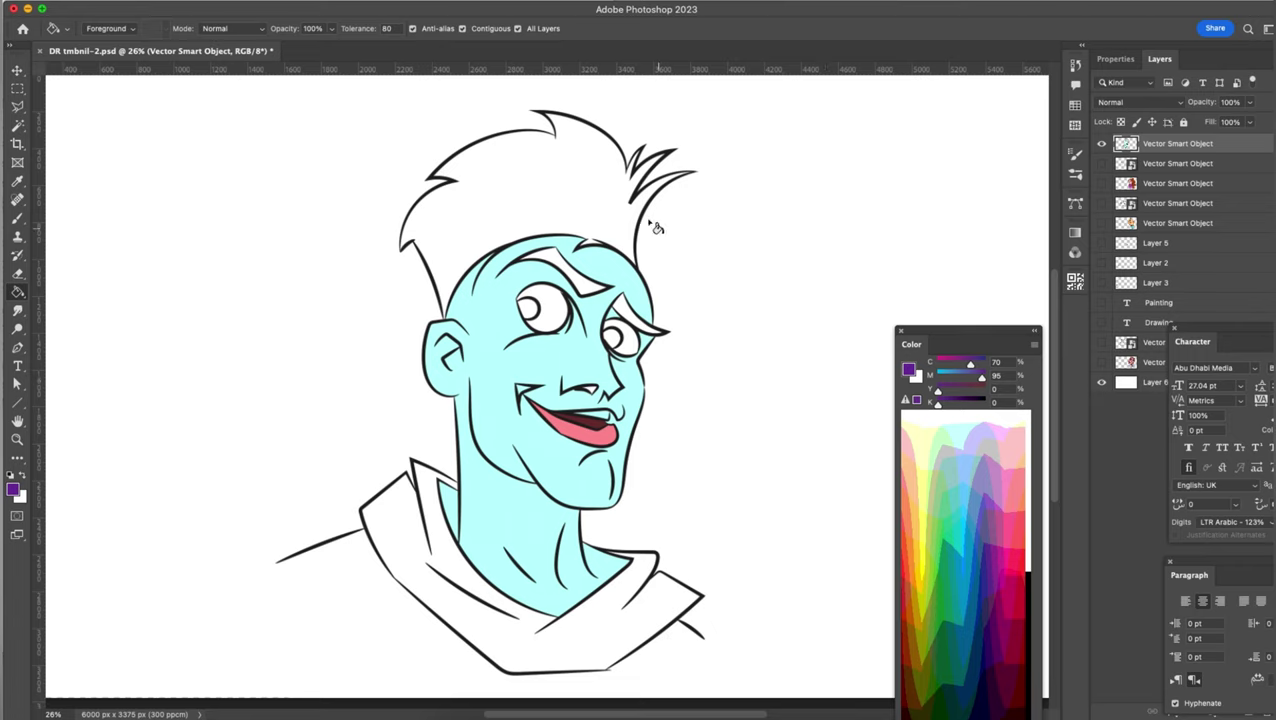
{"action": "left_click", "coordinate": [598, 208]}
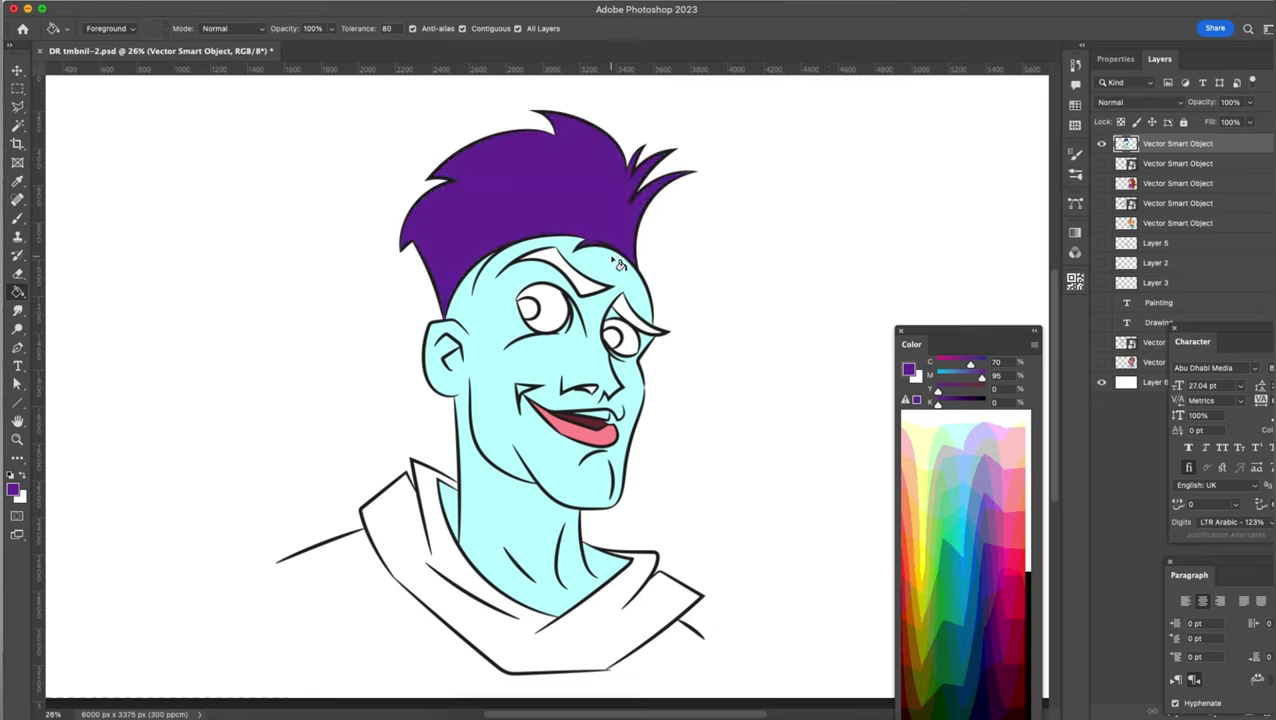
{"action": "left_click", "coordinate": [630, 318]}
{"action": "left_click", "coordinate": [577, 287]}
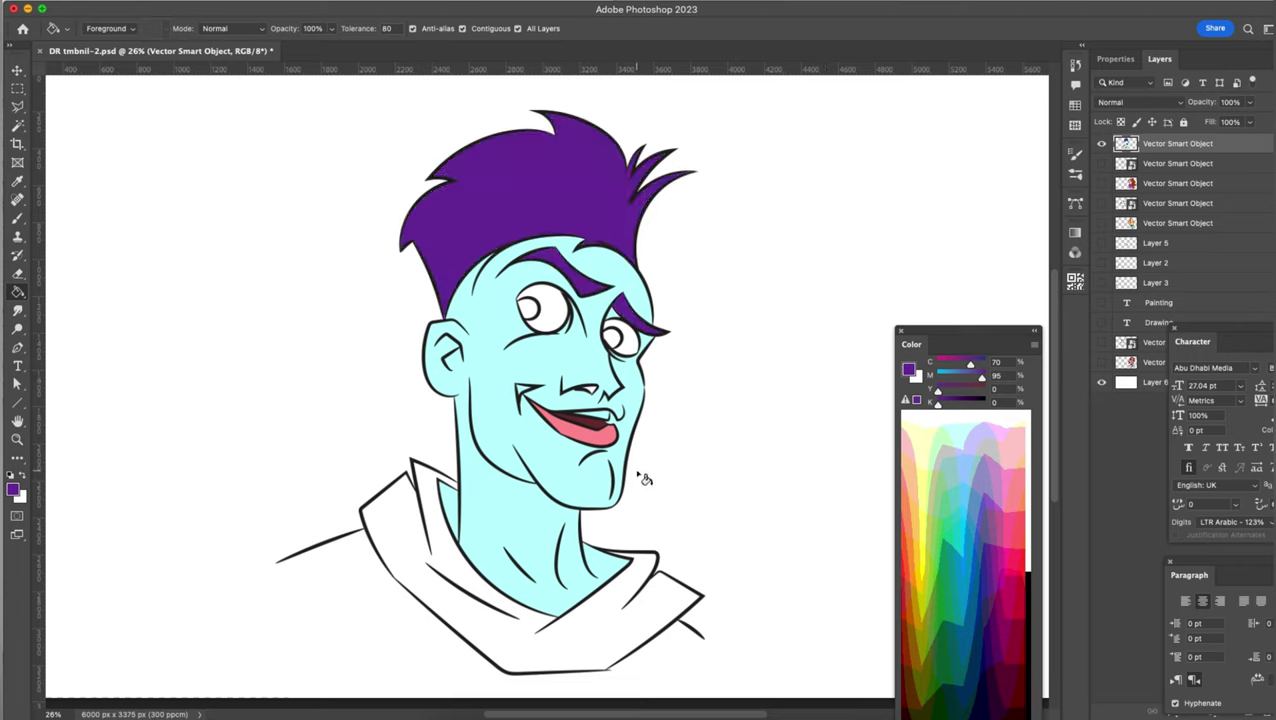
{"action": "key", "text": "i"}
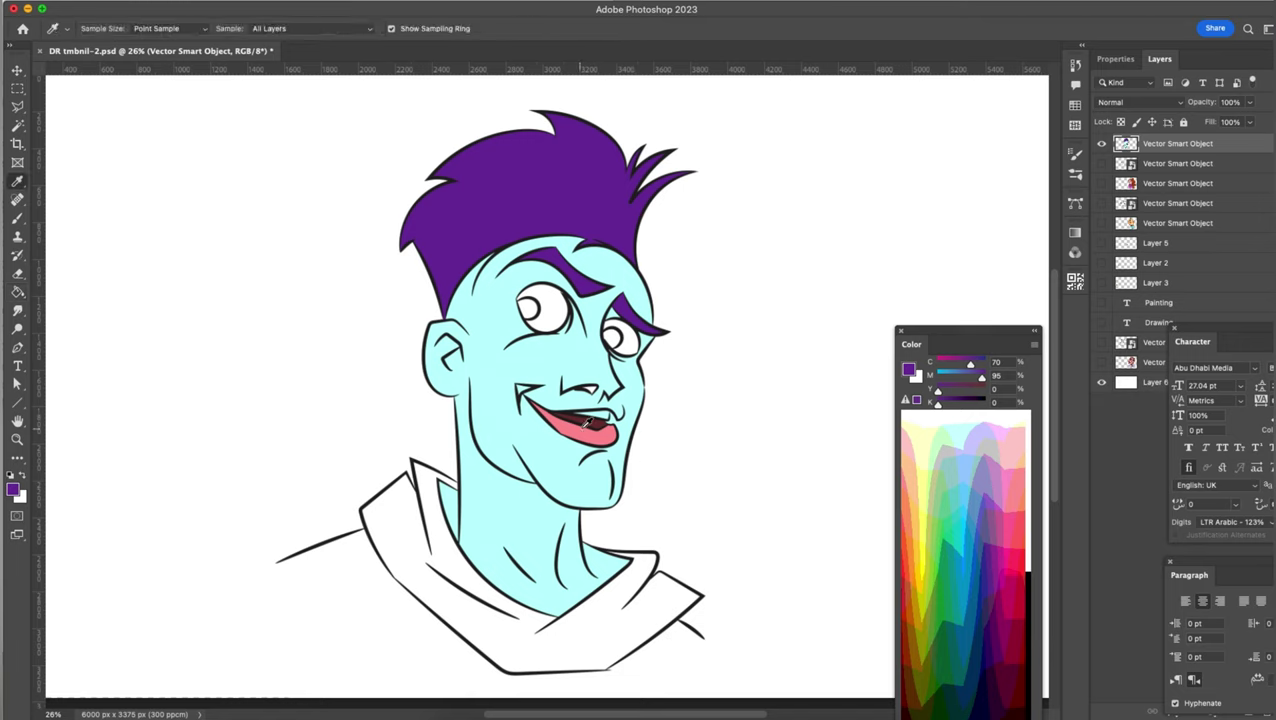
{"action": "left_click", "coordinate": [598, 418]}
{"action": "key", "text": "g"}
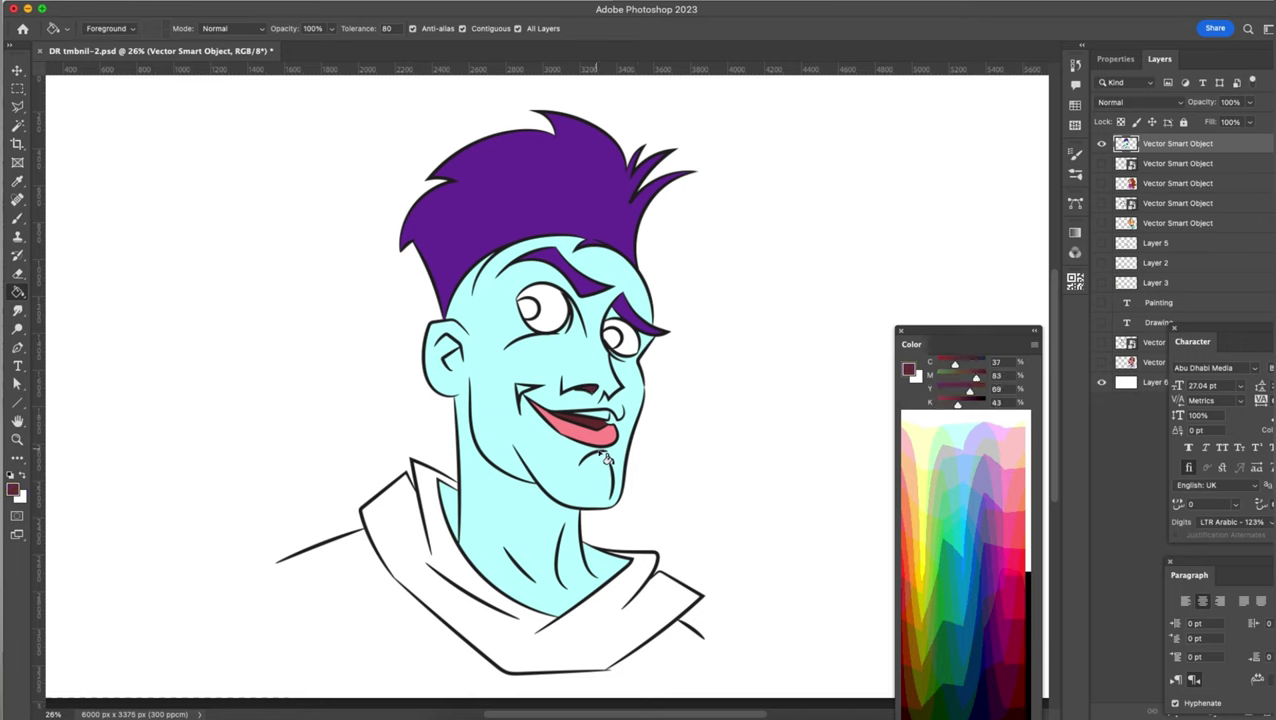
{"action": "key", "text": "i"}
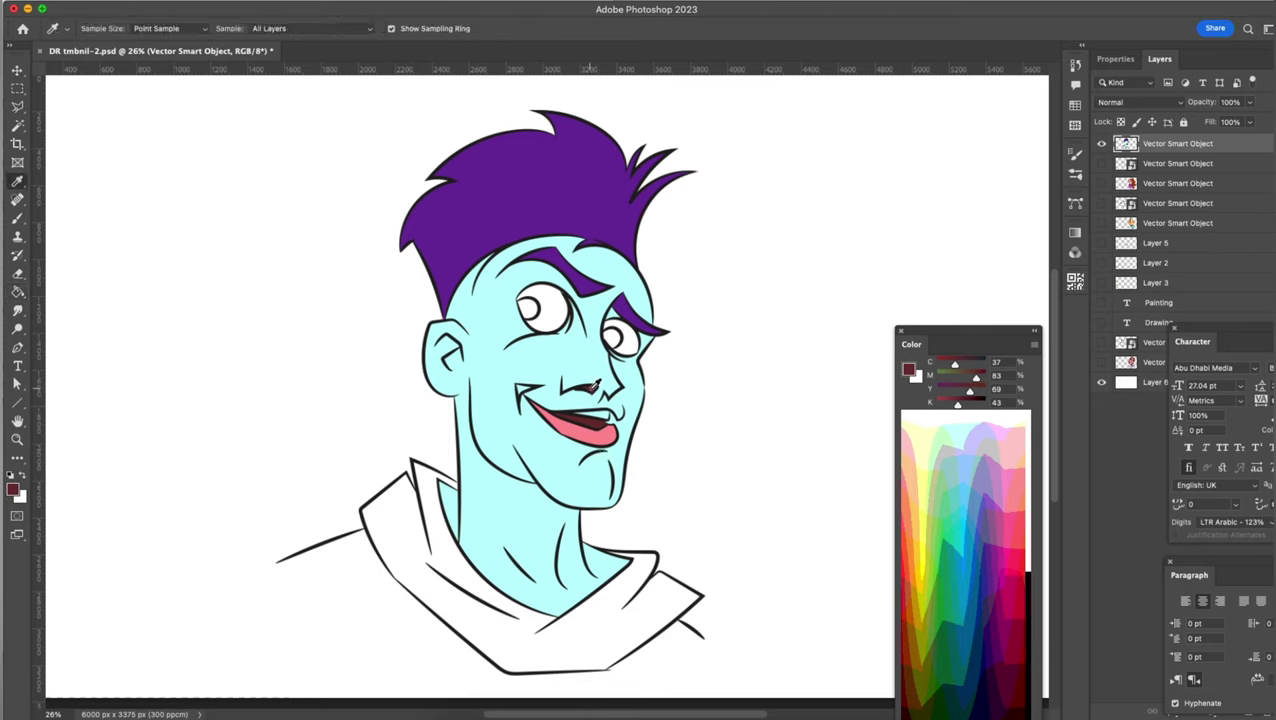
{"action": "left_click", "coordinate": [577, 385]}
{"action": "key", "text": "b"}
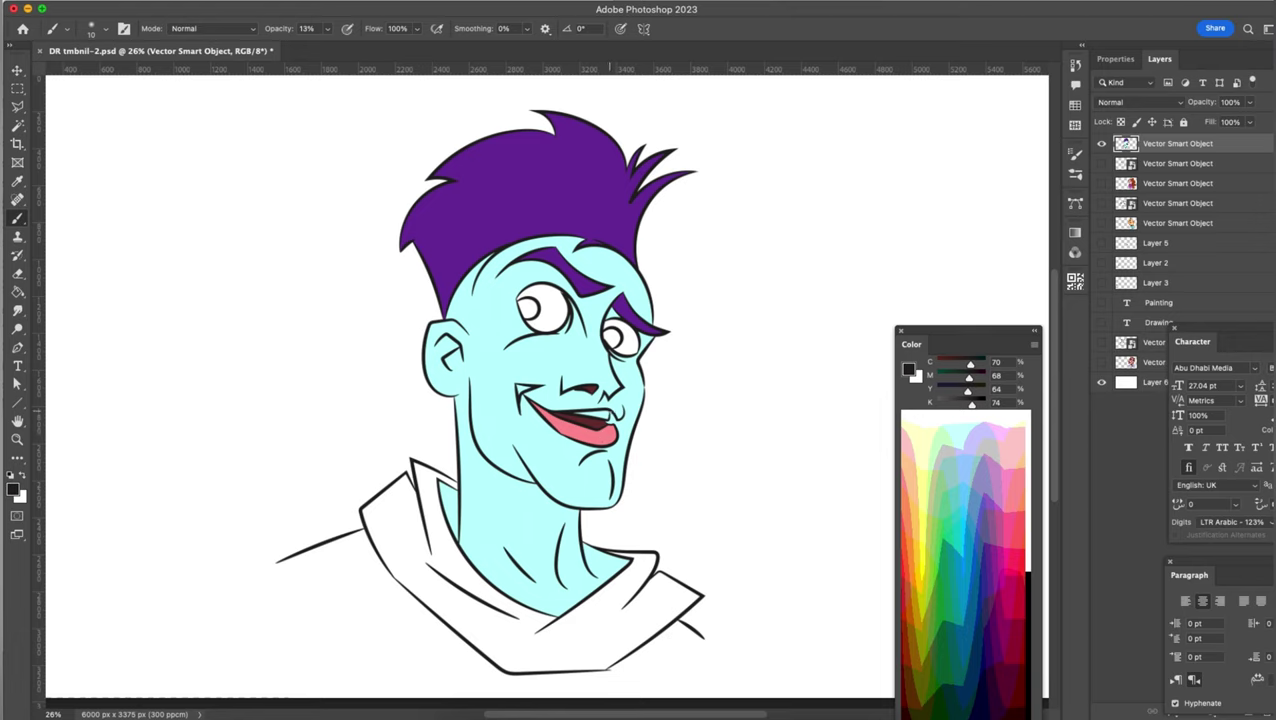
{"action": "key", "text": "i"}
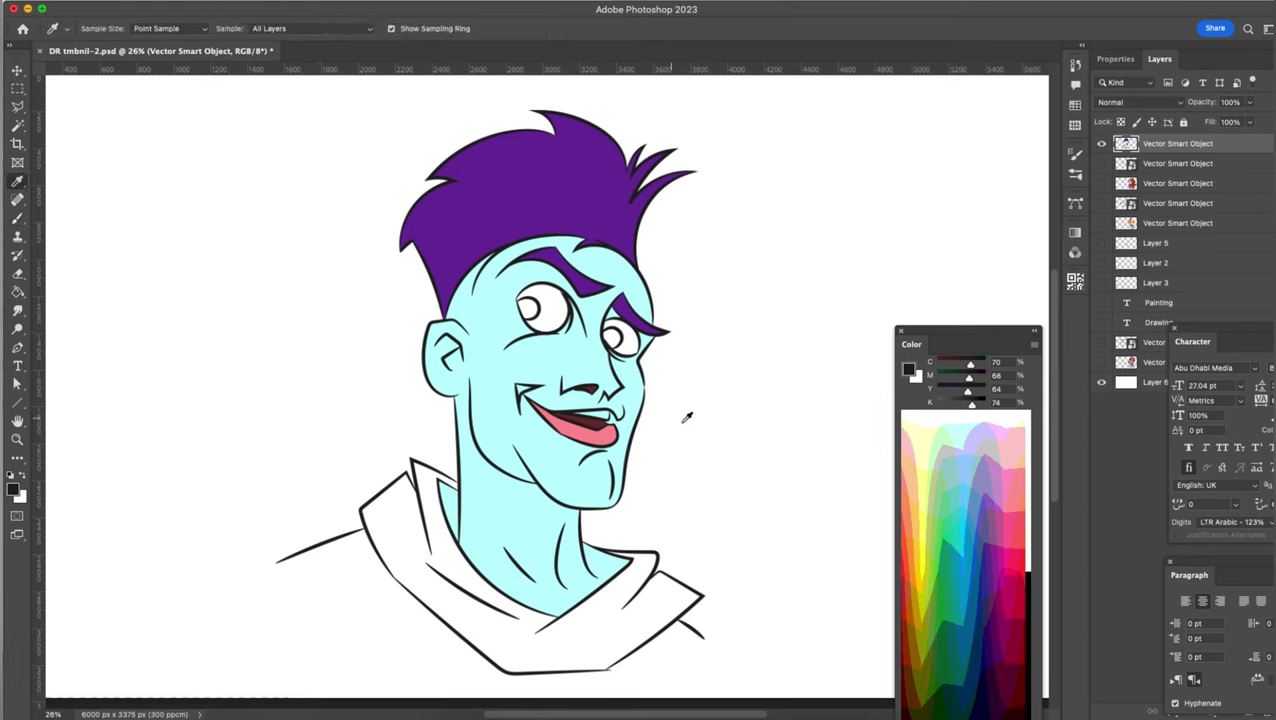
{"action": "left_click", "coordinate": [706, 428]}
{"action": "key", "text": "g"}
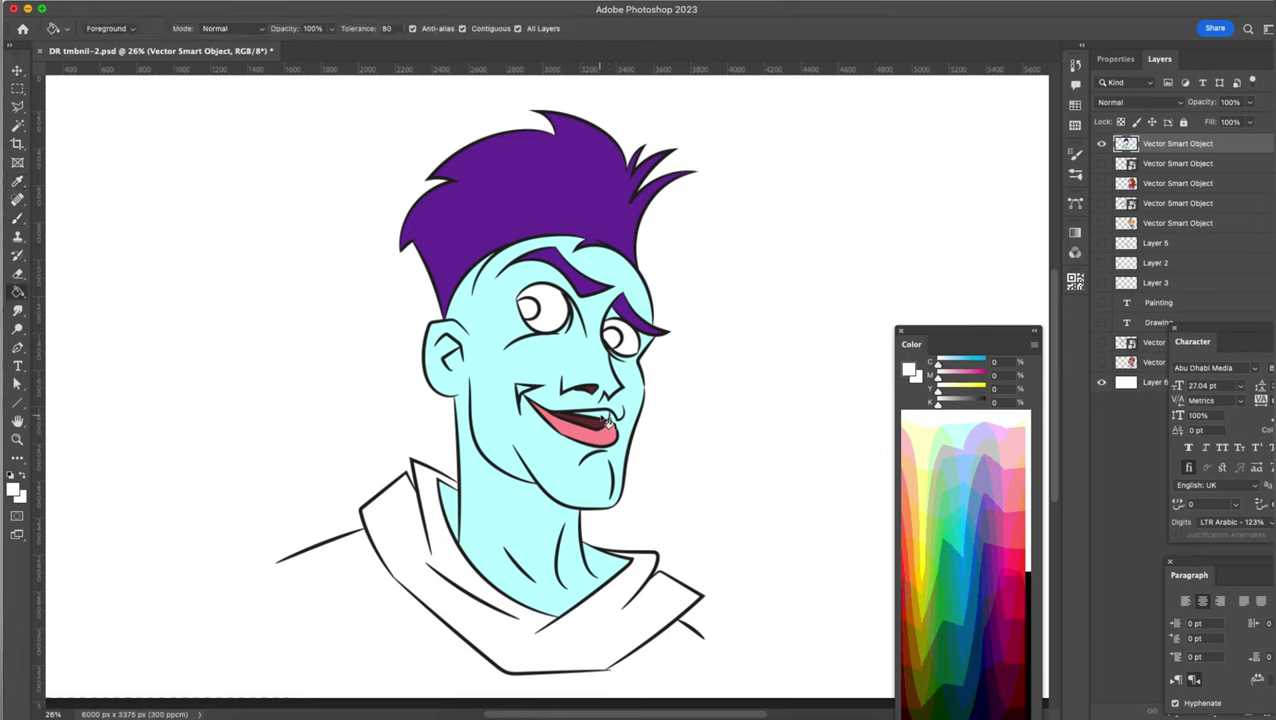
{"action": "left_click", "coordinate": [598, 428]}
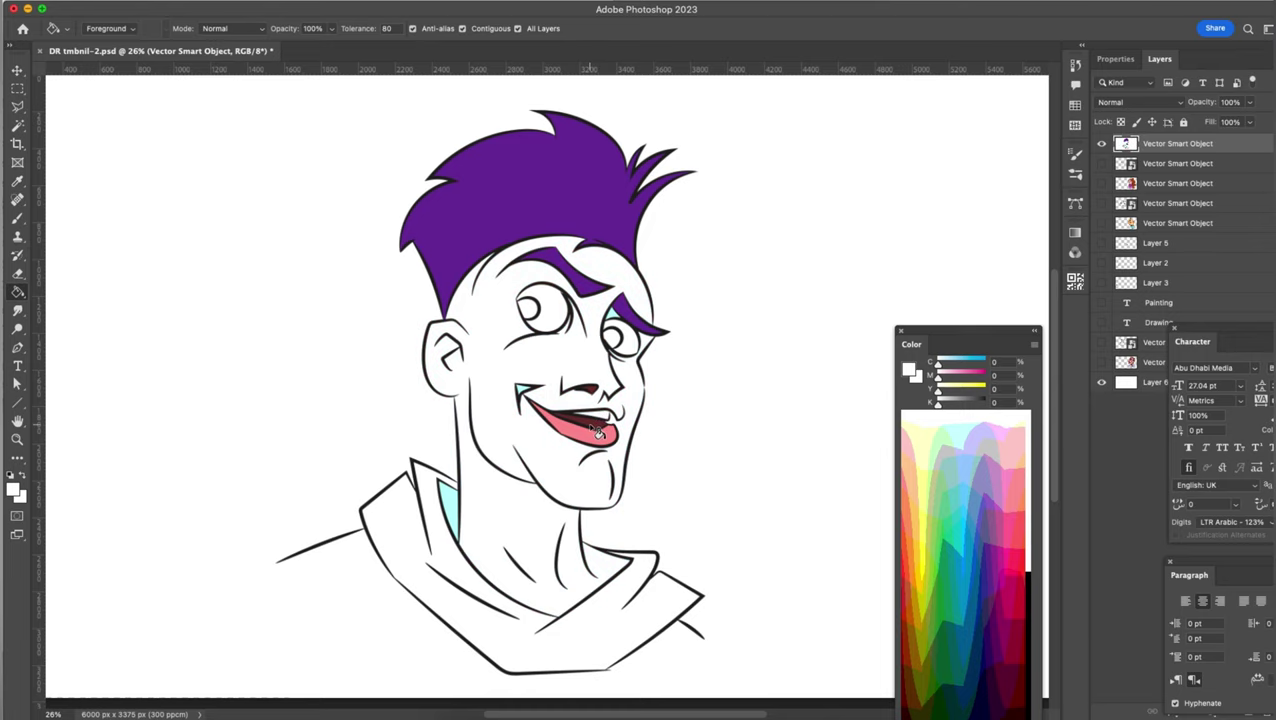
{"action": "key", "text": "ctrl+z"}
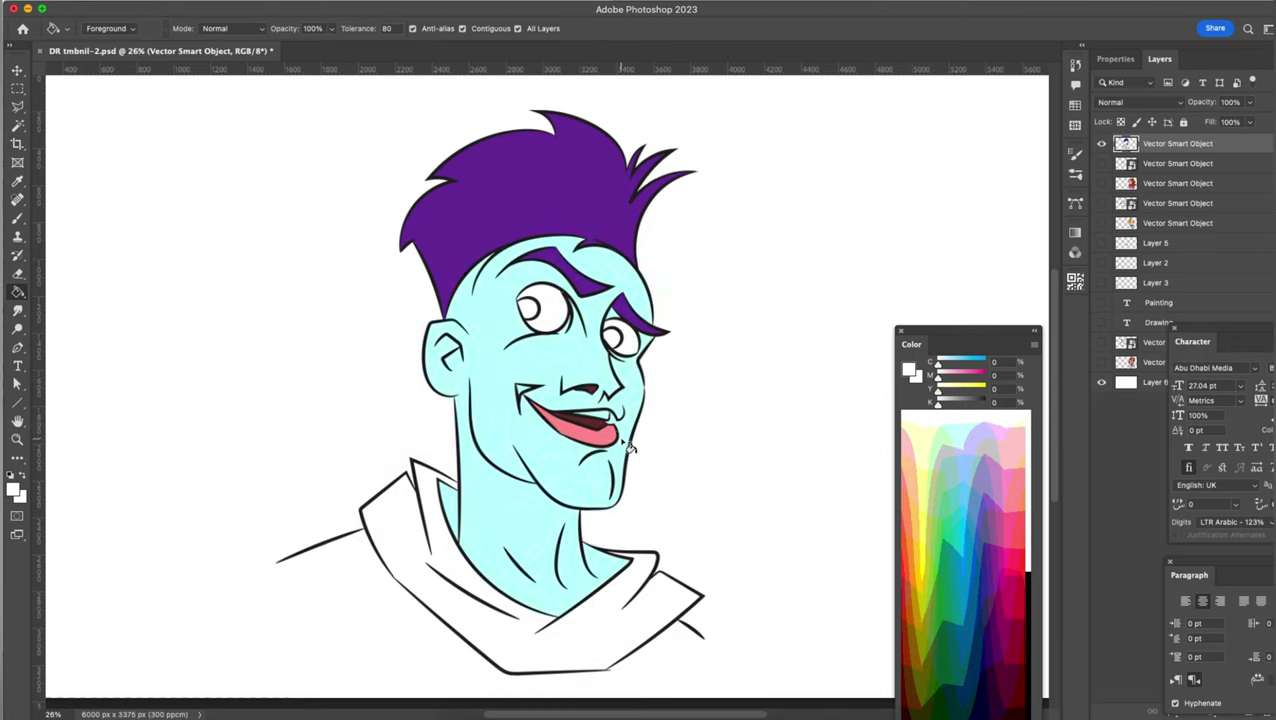
{"action": "key", "text": "i"}
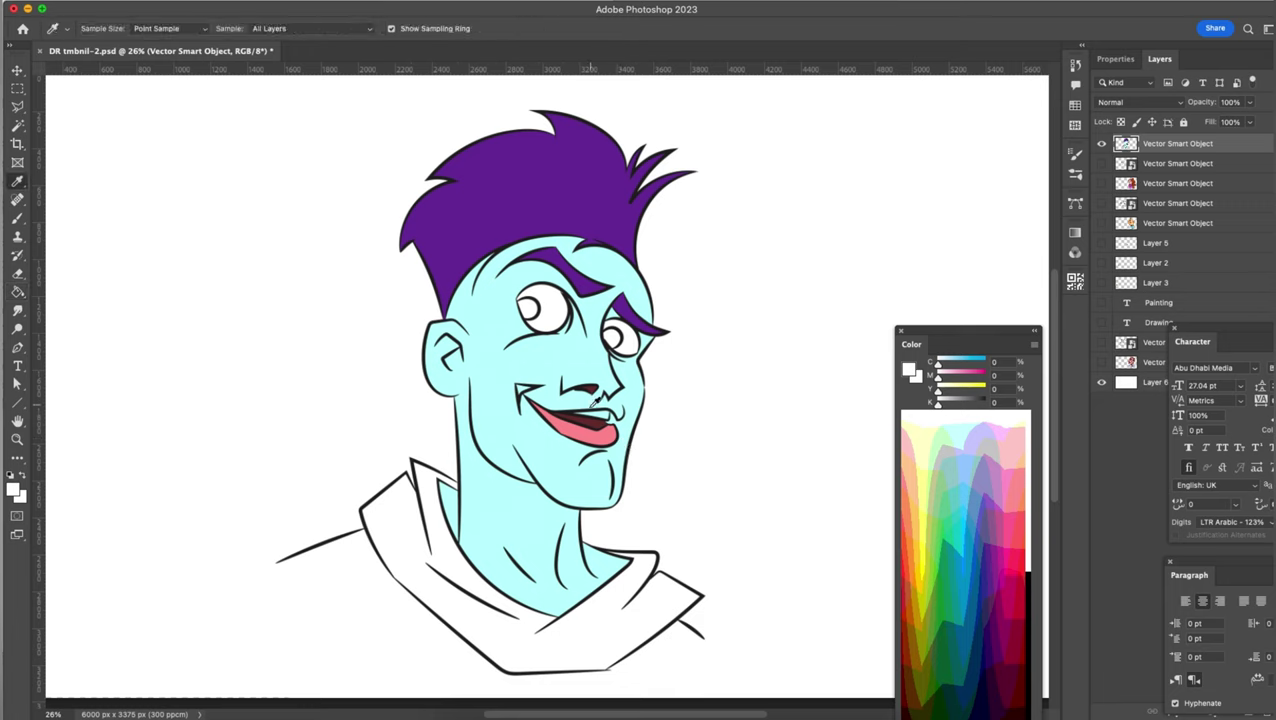
{"action": "left_click", "coordinate": [579, 388]}
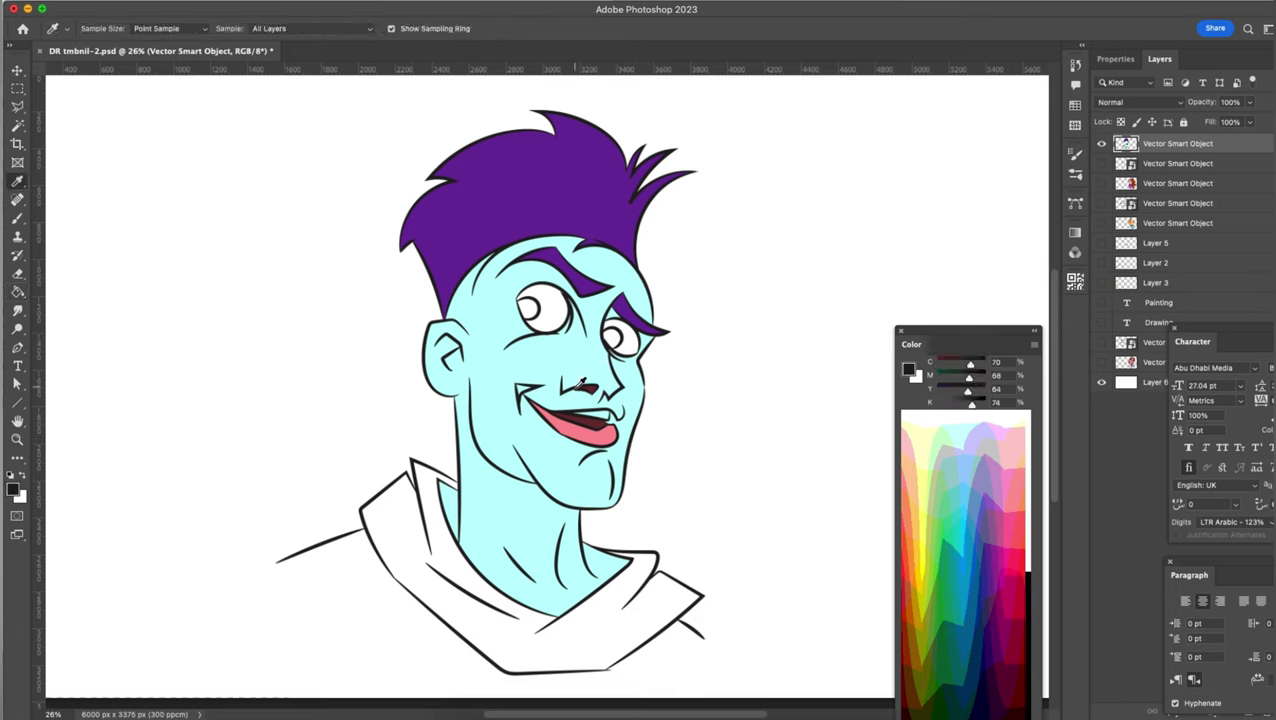
{"action": "key", "text": "b"}
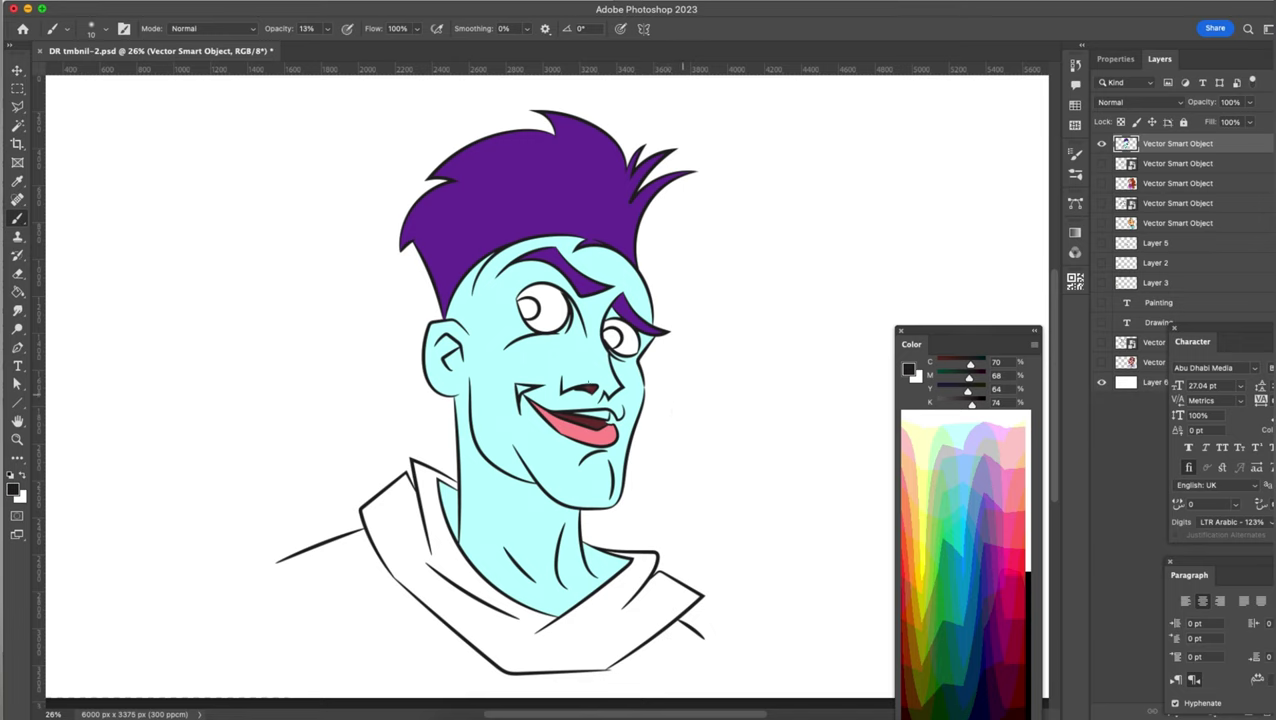
{"action": "left_click_drag", "start_coordinate": [327, 28], "coordinate": [388, 46]}
{"action": "key", "text": "i"}
{"action": "left_click", "coordinate": [632, 338]}
{"action": "key", "text": "g"}
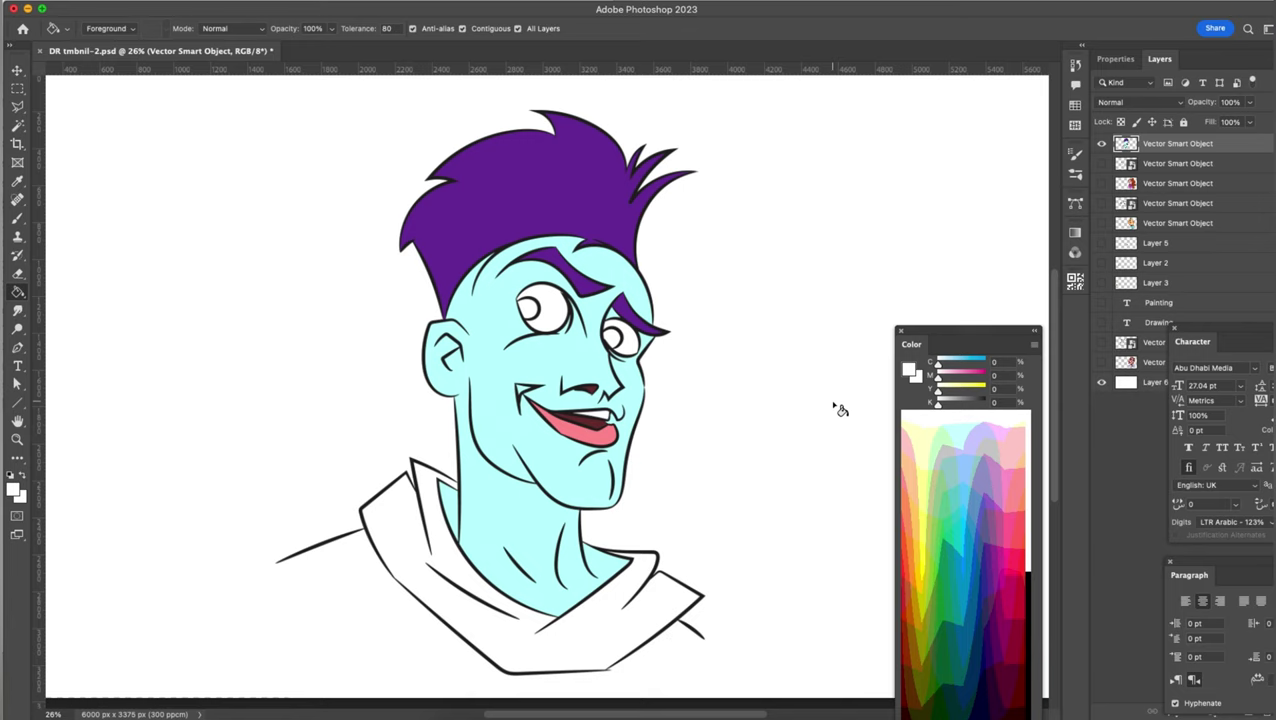
Step: Try maroon fills on the pupils, undoing each attempt
{"action": "left_click", "coordinate": [911, 697]}
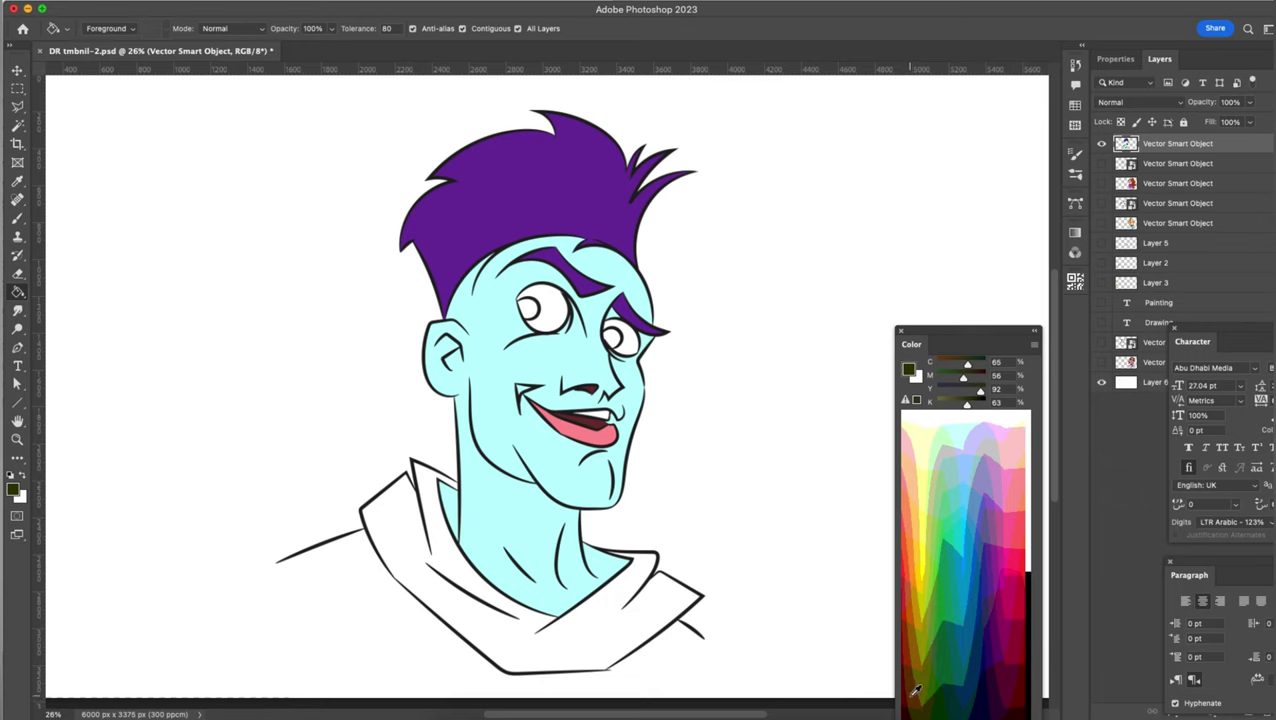
{"action": "left_click", "coordinate": [913, 688]}
{"action": "left_click", "coordinate": [621, 342]}
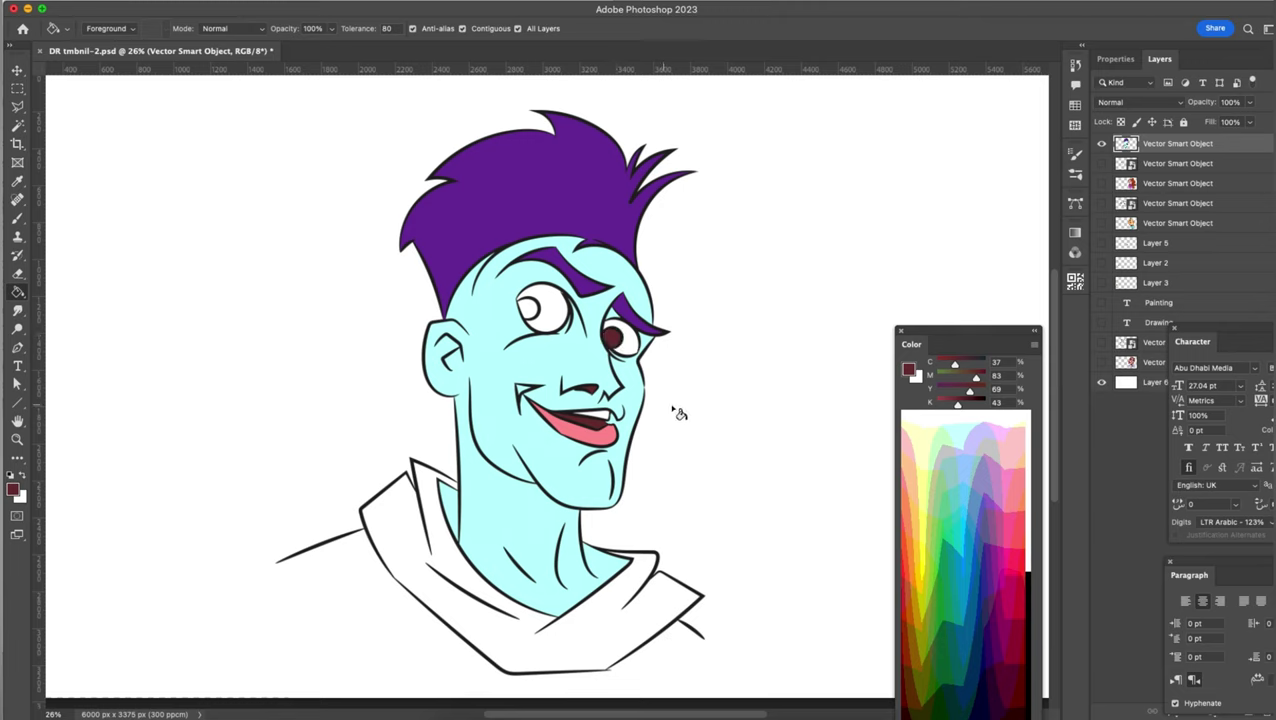
{"action": "left_click", "coordinate": [530, 310]}
{"action": "key", "text": "ctrl+z"}
{"action": "key", "text": "ctrl+z"}
{"action": "left_click", "coordinate": [1016, 673]}
{"action": "left_click", "coordinate": [617, 340]}
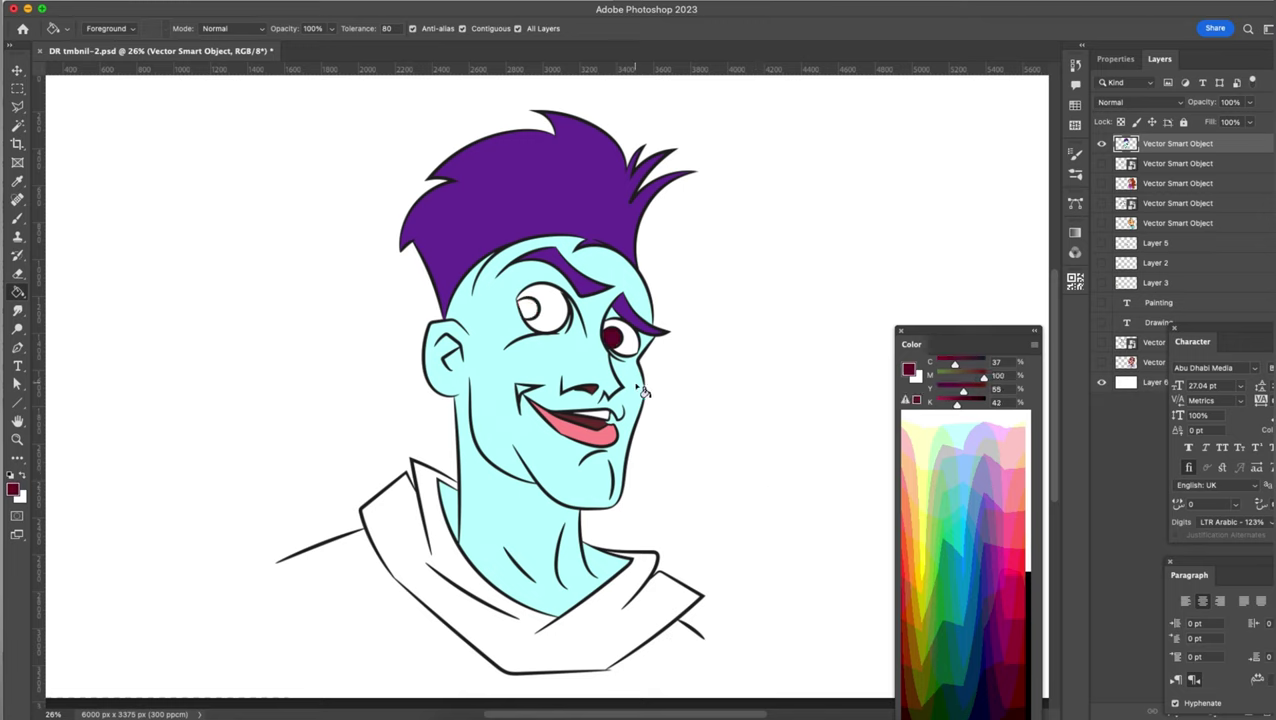
{"action": "key", "text": "ctrl+z"}
Step: Fill both pupils brown and set a yellow-green foreground colour for the shirt
{"action": "left_click", "coordinate": [920, 645]}
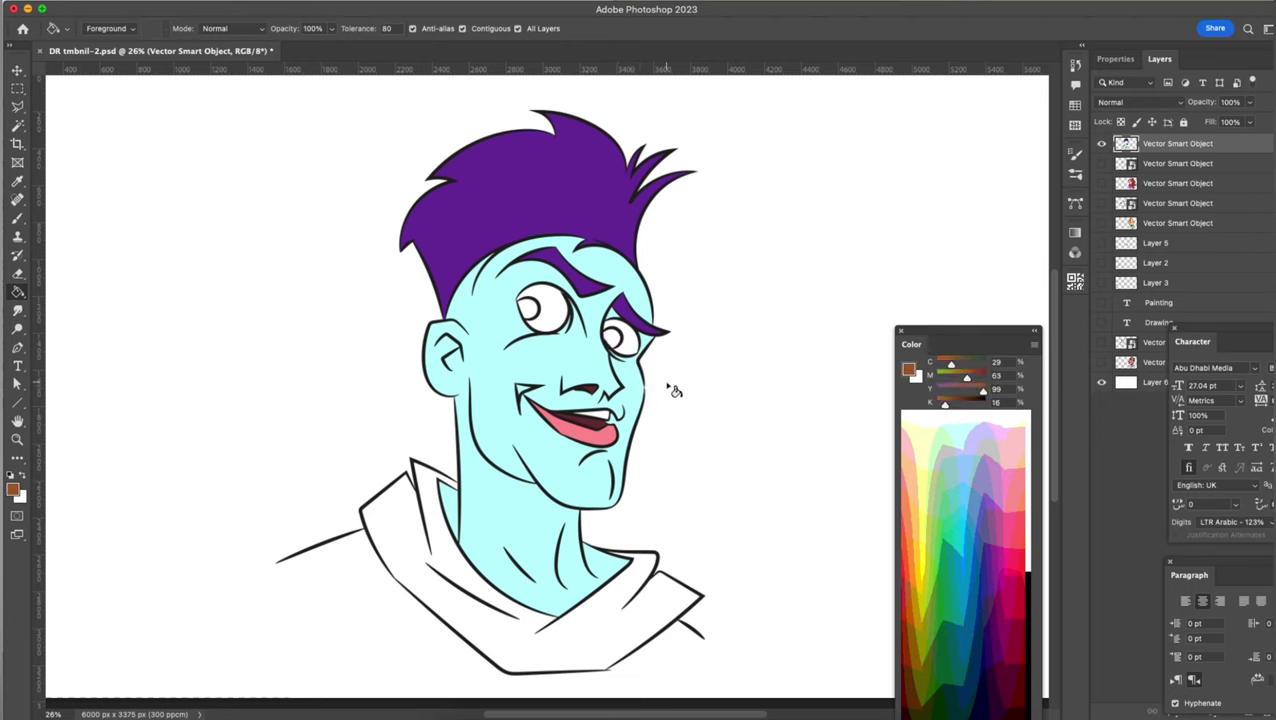
{"action": "left_click", "coordinate": [614, 339]}
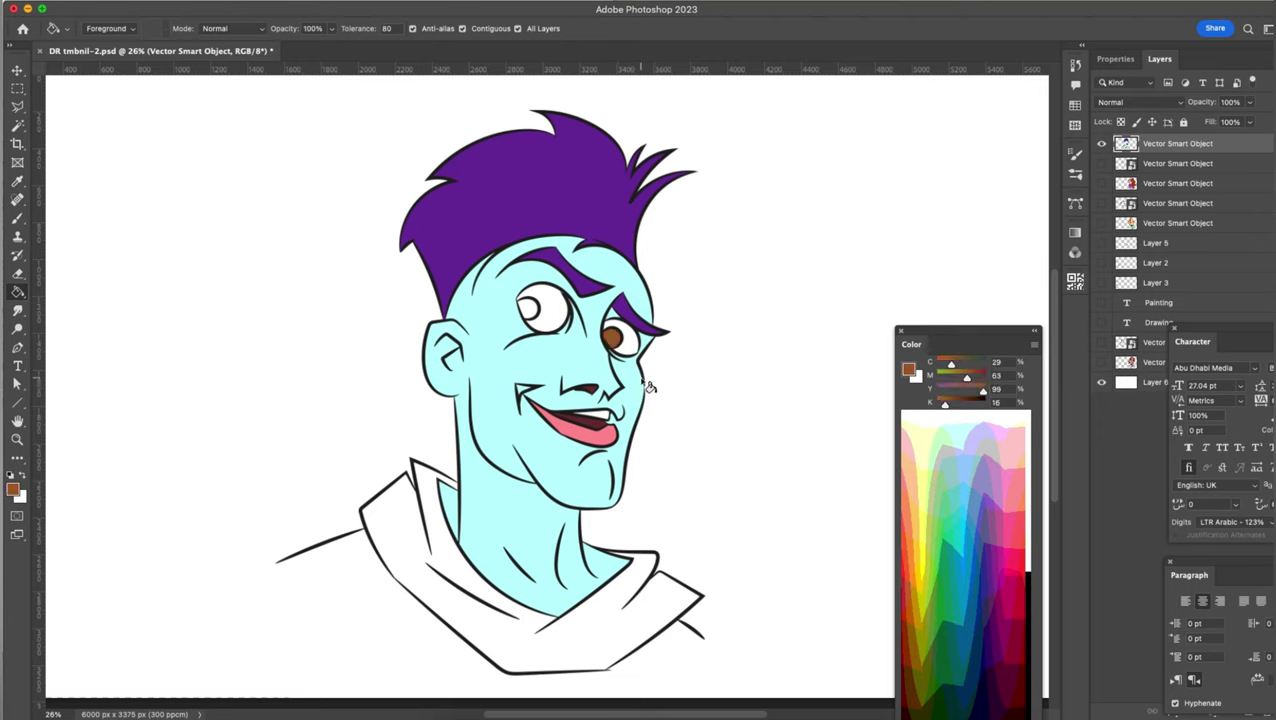
{"action": "left_click", "coordinate": [530, 312]}
{"action": "left_click", "coordinate": [934, 541]}
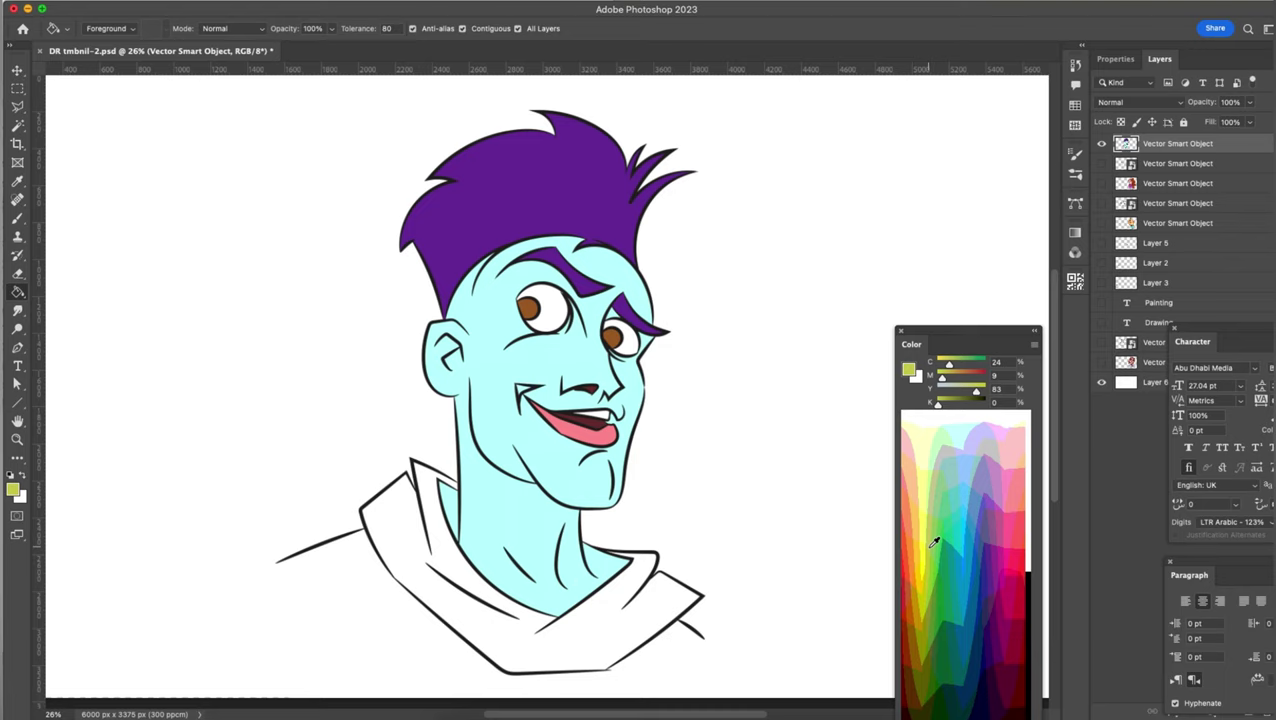
Step: Fill the shirt and collar with the olive yellow-green
{"action": "left_click", "coordinate": [518, 641]}
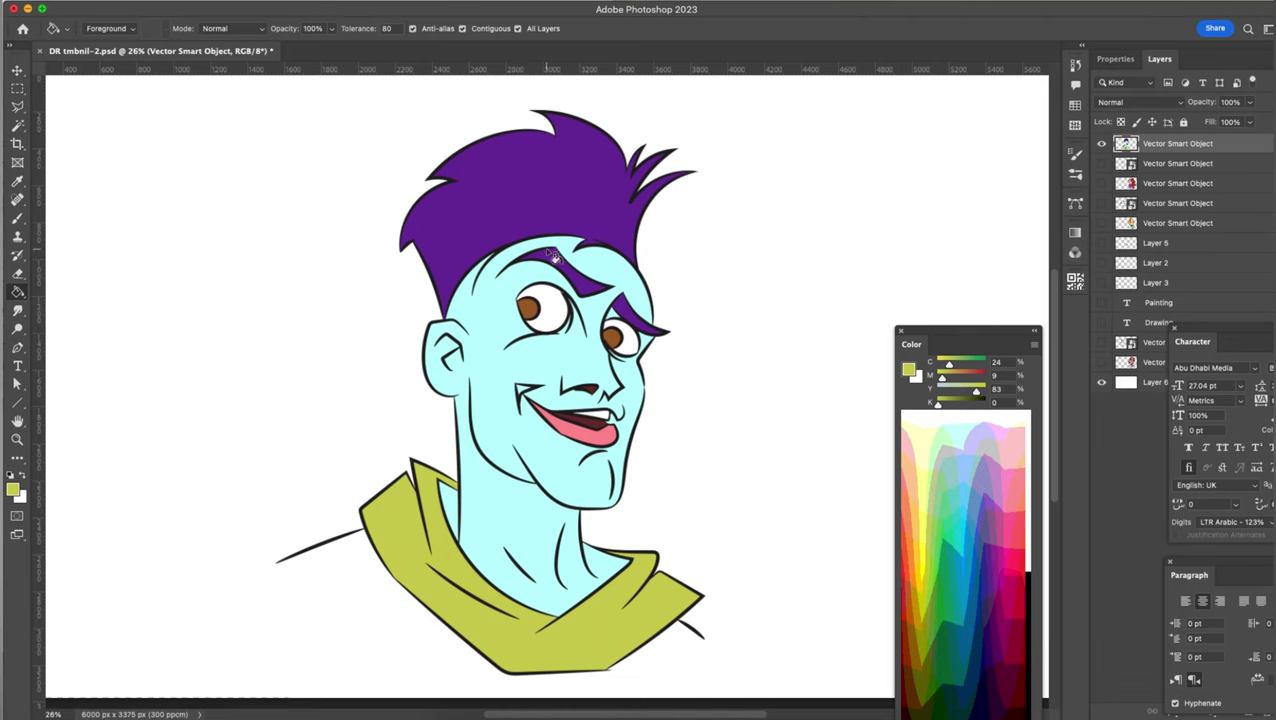
Step: Magic Wand-select the purple hair and load a light lavender on an enlarged soft brush
{"action": "key", "text": "w"}
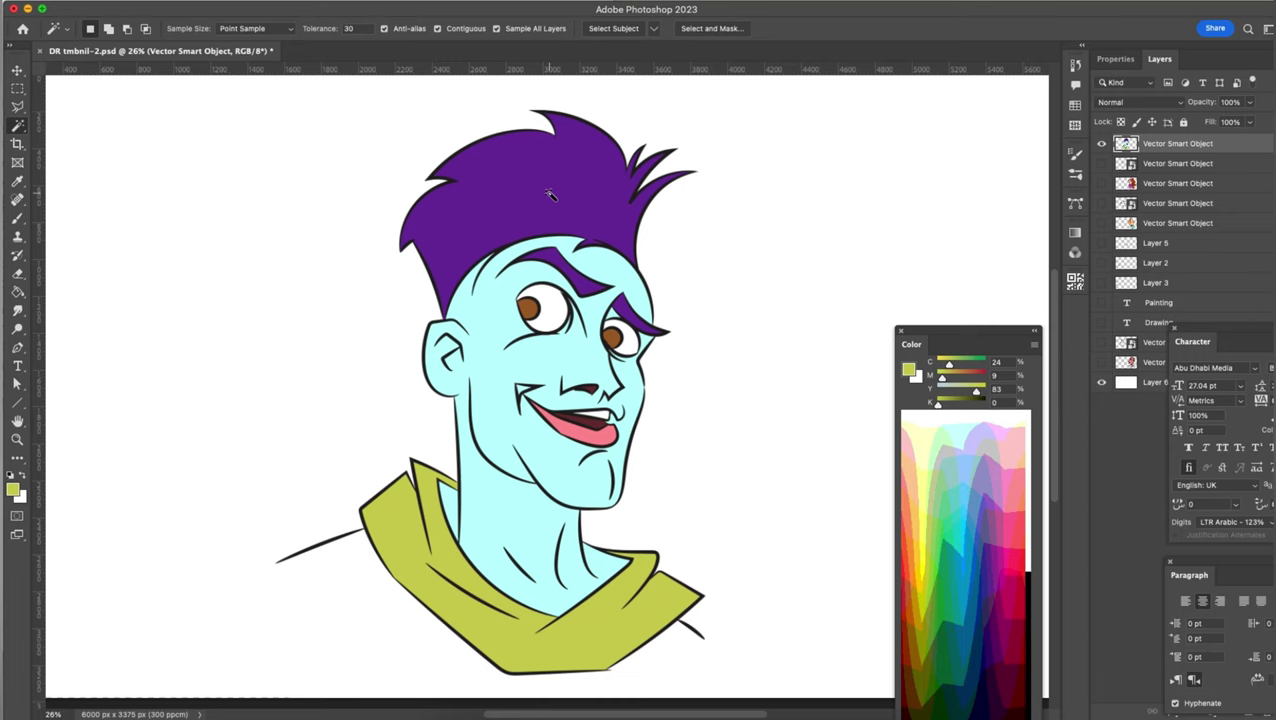
{"action": "left_click", "coordinate": [549, 195]}
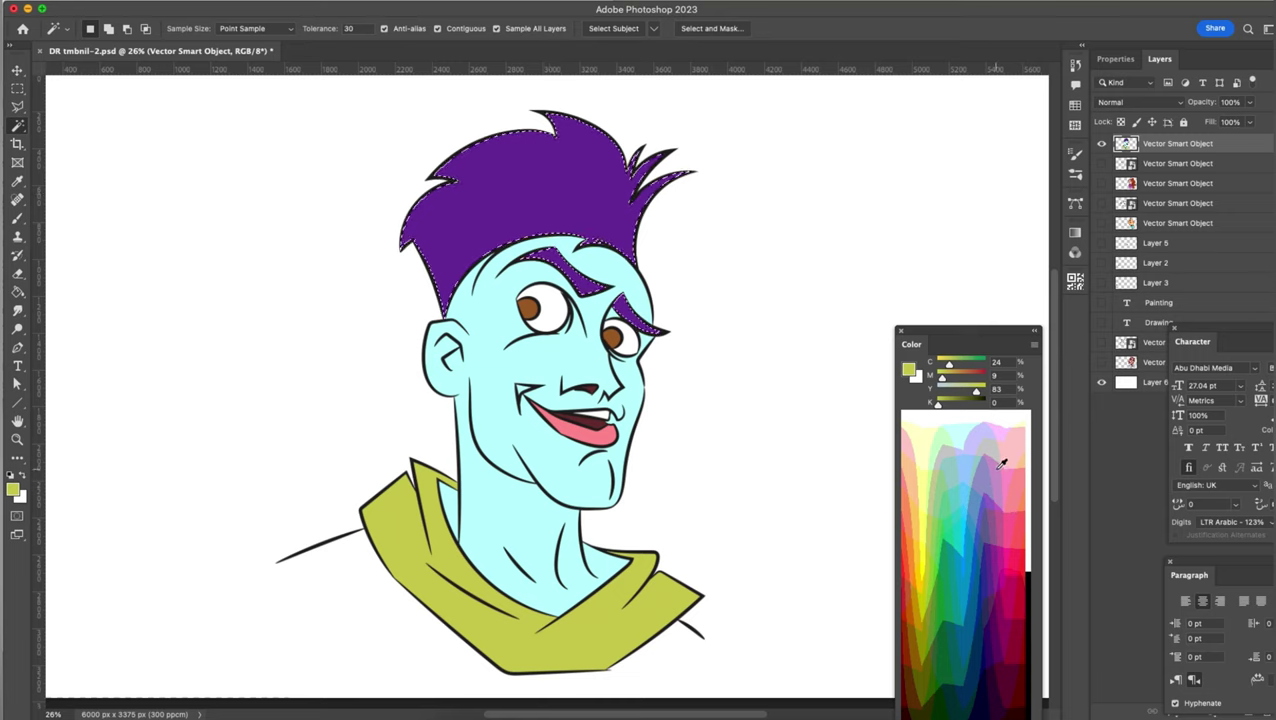
{"action": "left_click", "coordinate": [1013, 444]}
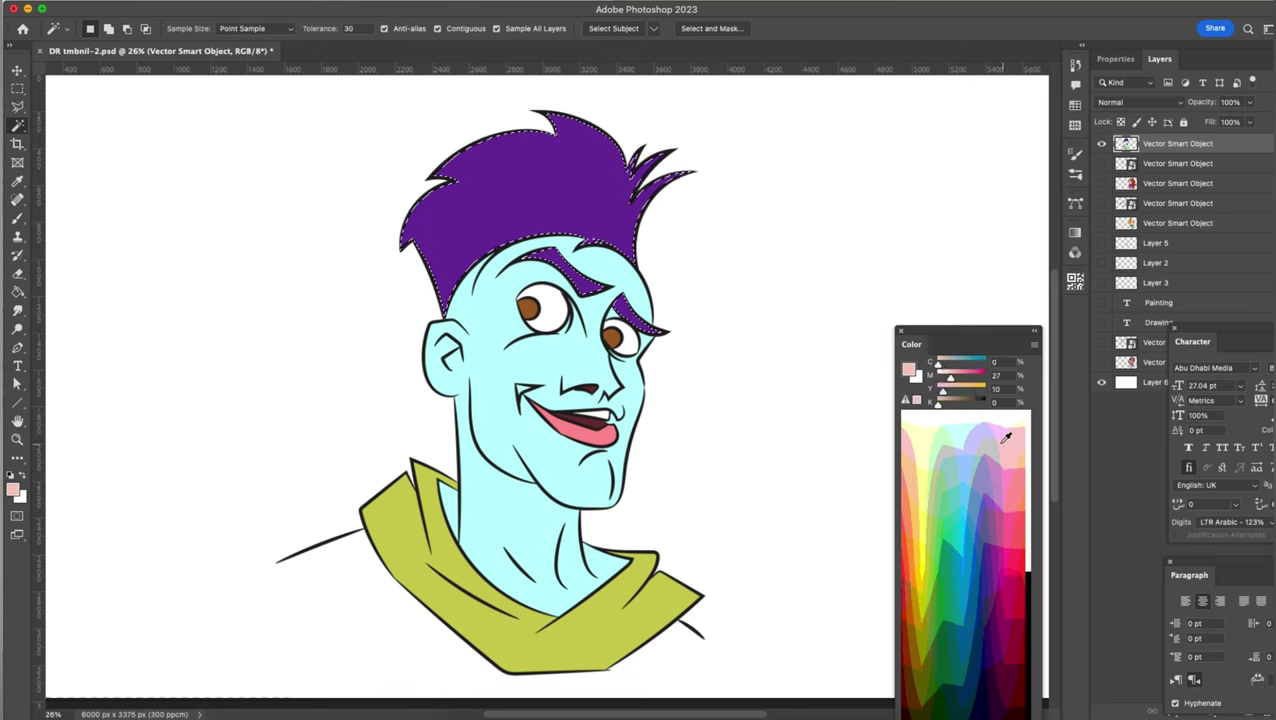
{"action": "left_click", "coordinate": [985, 429]}
{"action": "key", "text": "b"}
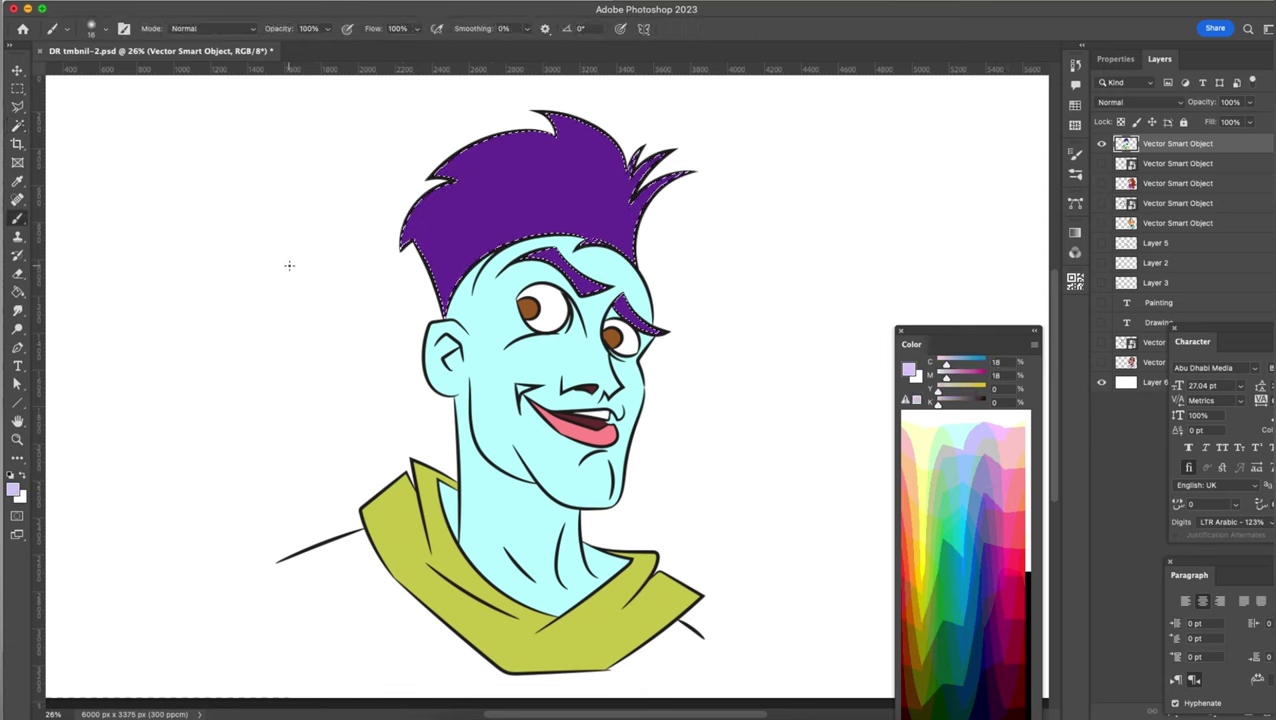
{"action": "key", "text": "bracketright"}
{"action": "key", "text": "bracketright"}
{"action": "key", "text": "bracketright"}
{"action": "key", "text": "bracketright"}
{"action": "key", "text": "bracketright"}
{"action": "key", "text": "bracketright"}
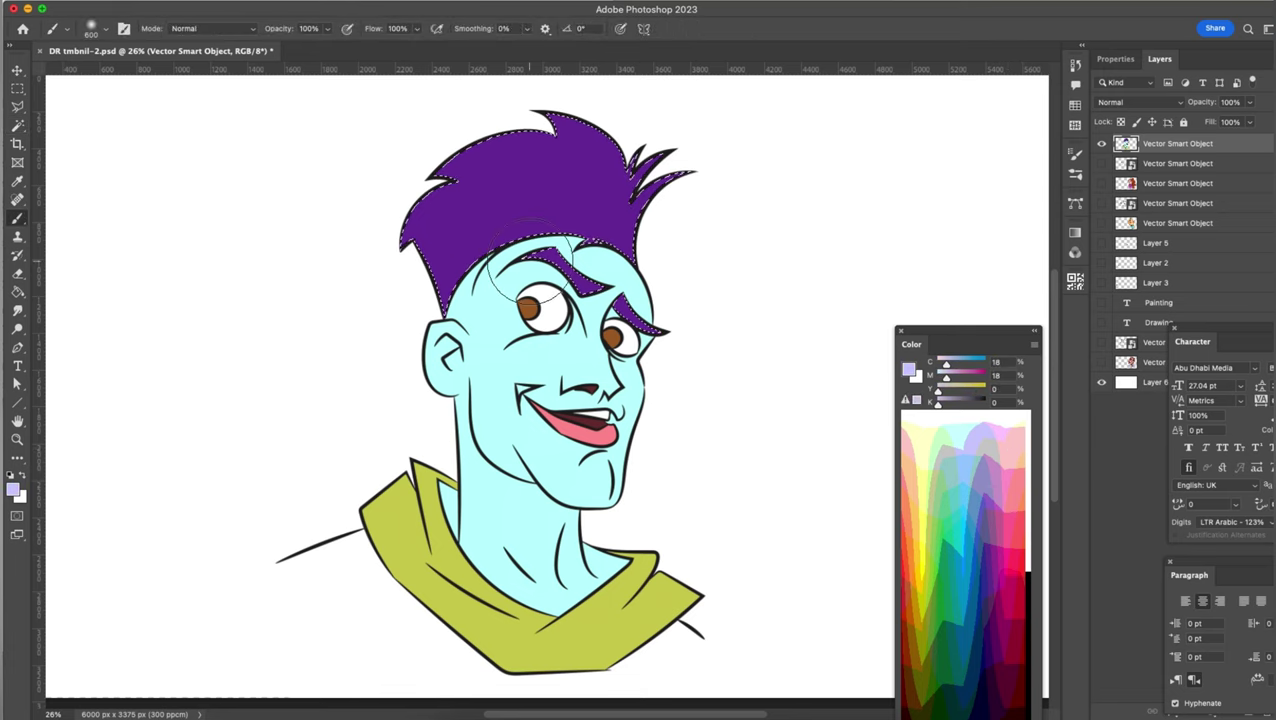
{"action": "key", "text": "bracketright"}
{"action": "key", "text": "bracketright"}
{"action": "key", "text": "bracketright"}
{"action": "key", "text": "bracketright"}
{"action": "key", "text": "bracketright"}
{"action": "key", "text": "bracketright"}
{"action": "key", "text": "bracketright"}
Step: Brush the lavender highlight across the hair top, undo the left-side stroke, and deselect
{"action": "left_click_drag", "start_coordinate": [632, 157], "coordinate": [735, 114]}
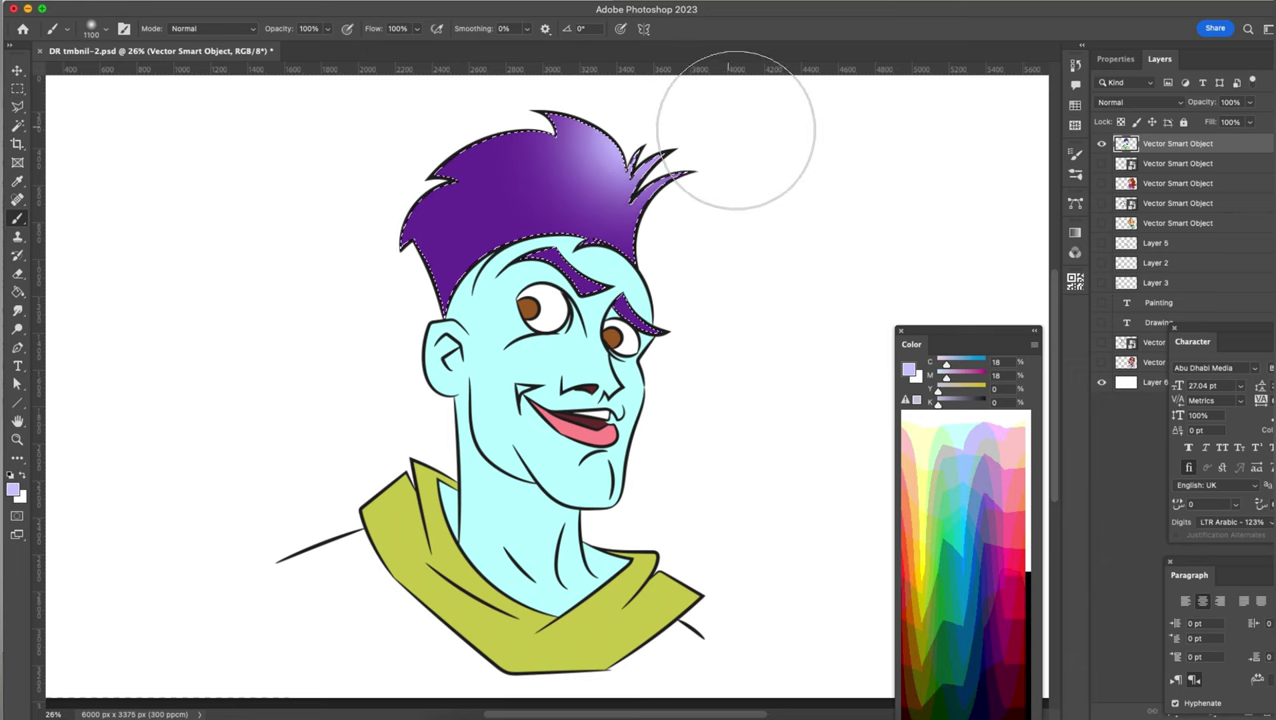
{"action": "left_click_drag", "start_coordinate": [641, 71], "coordinate": [714, 239]}
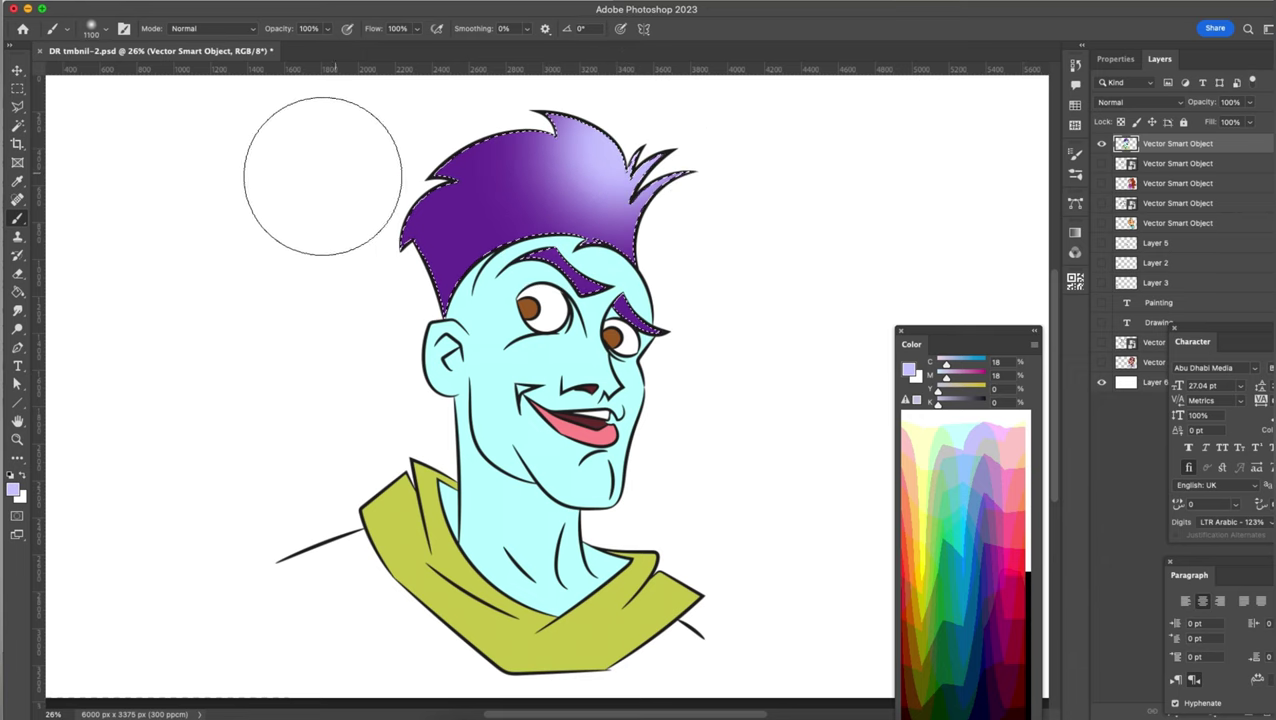
{"action": "left_click_drag", "start_coordinate": [342, 191], "coordinate": [478, 300]}
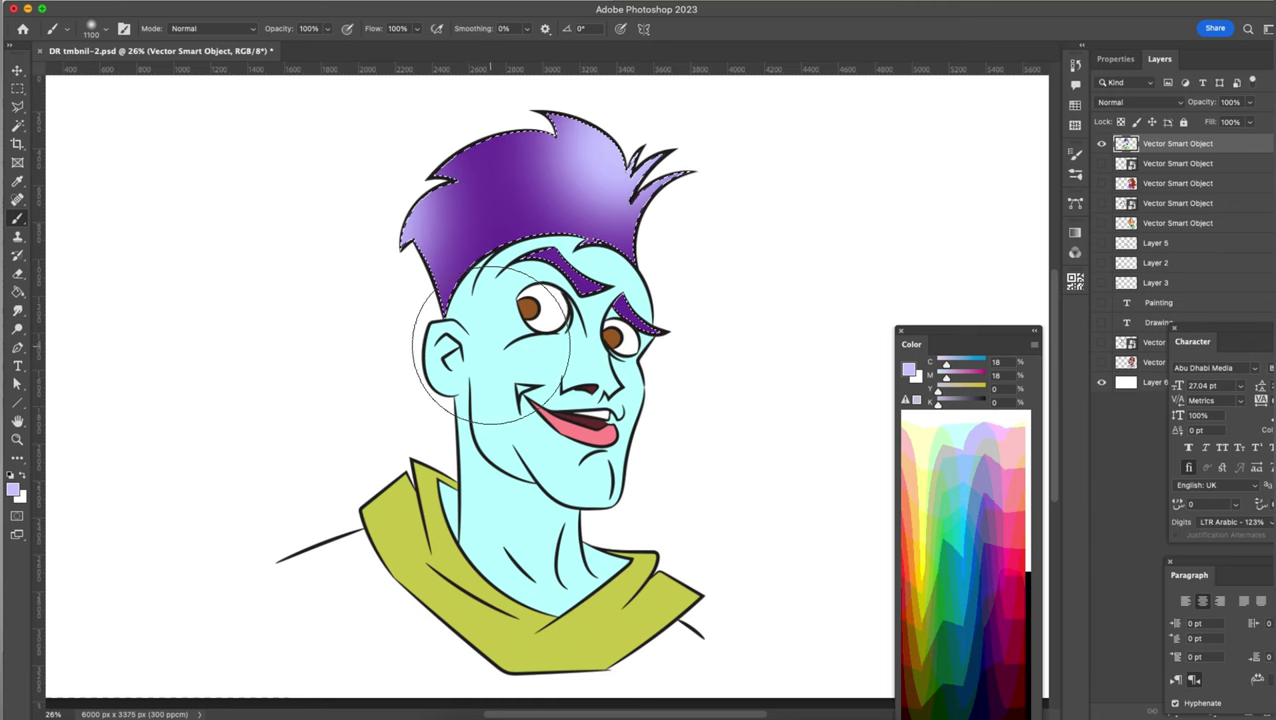
{"action": "key", "text": "ctrl+z"}
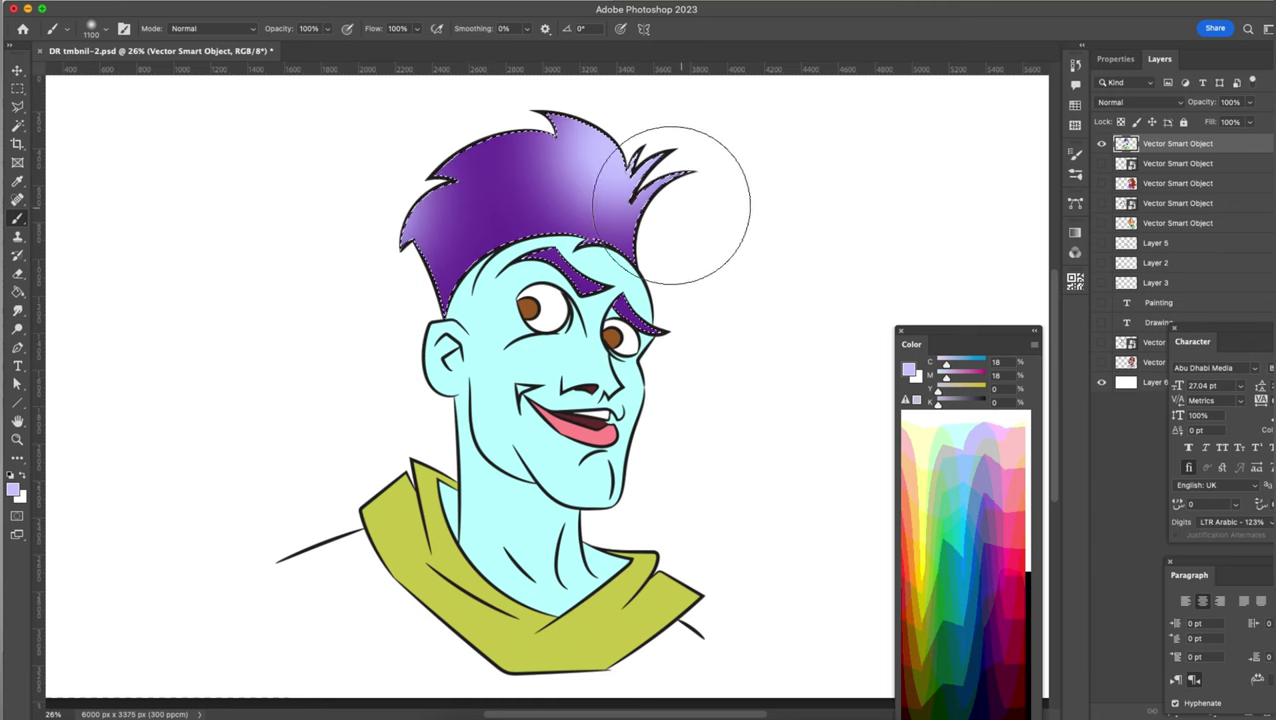
{"action": "key", "text": "bracketleft"}
{"action": "key", "text": "bracketleft"}
{"action": "key", "text": "bracketleft"}
{"action": "key", "text": "bracketleft"}
{"action": "key", "text": "bracketleft"}
{"action": "key", "text": "bracketleft"}
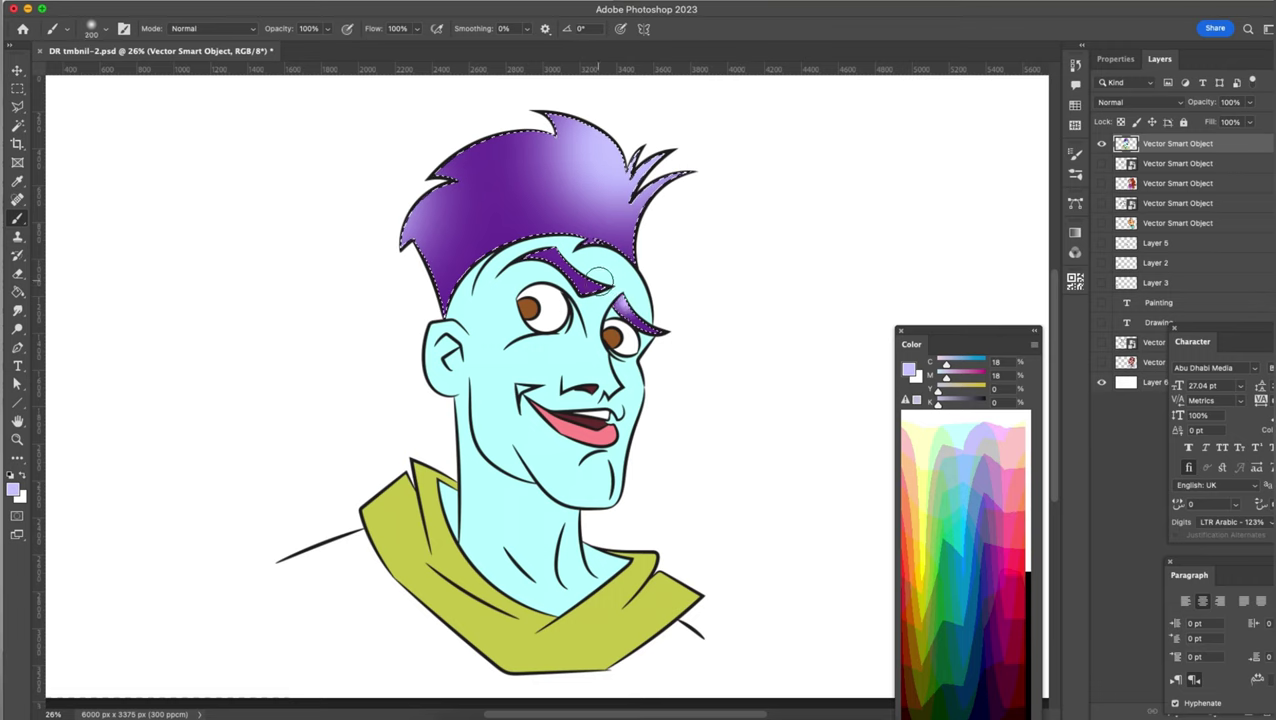
{"action": "key", "text": "bracketright"}
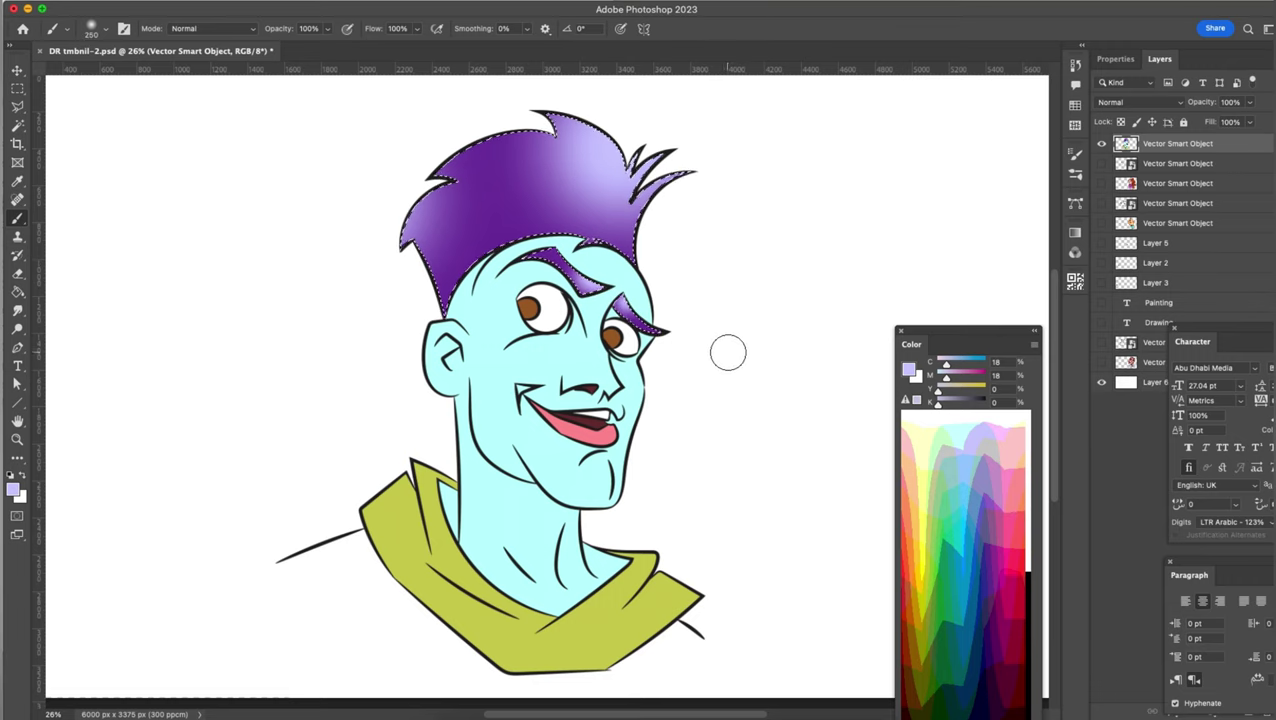
{"action": "key", "text": "ctrl+d"}
Step: Magic Wand-select both eye whites, paint soft peach shading inside them, then deselect
{"action": "key", "text": "w"}
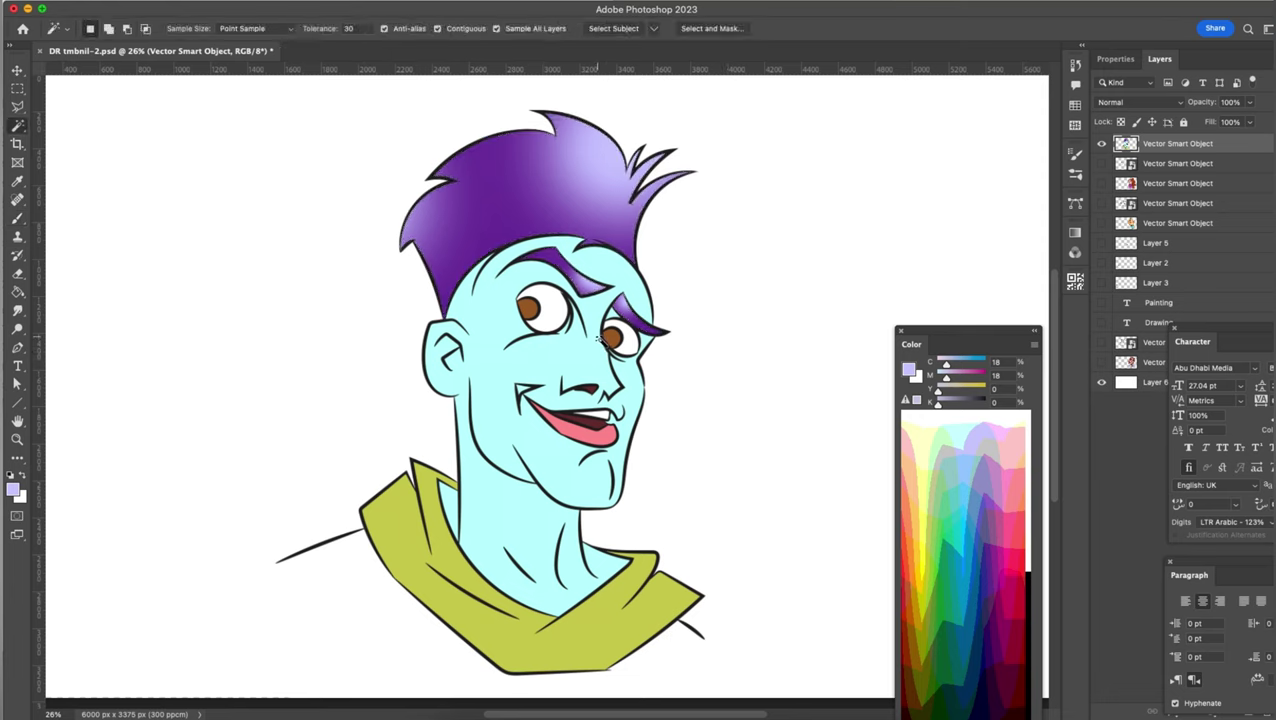
{"action": "left_click", "coordinate": [624, 342]}
{"action": "left_click", "coordinate": [563, 316], "text": "shift"}
{"action": "left_click", "coordinate": [912, 490]}
{"action": "key", "text": "b"}
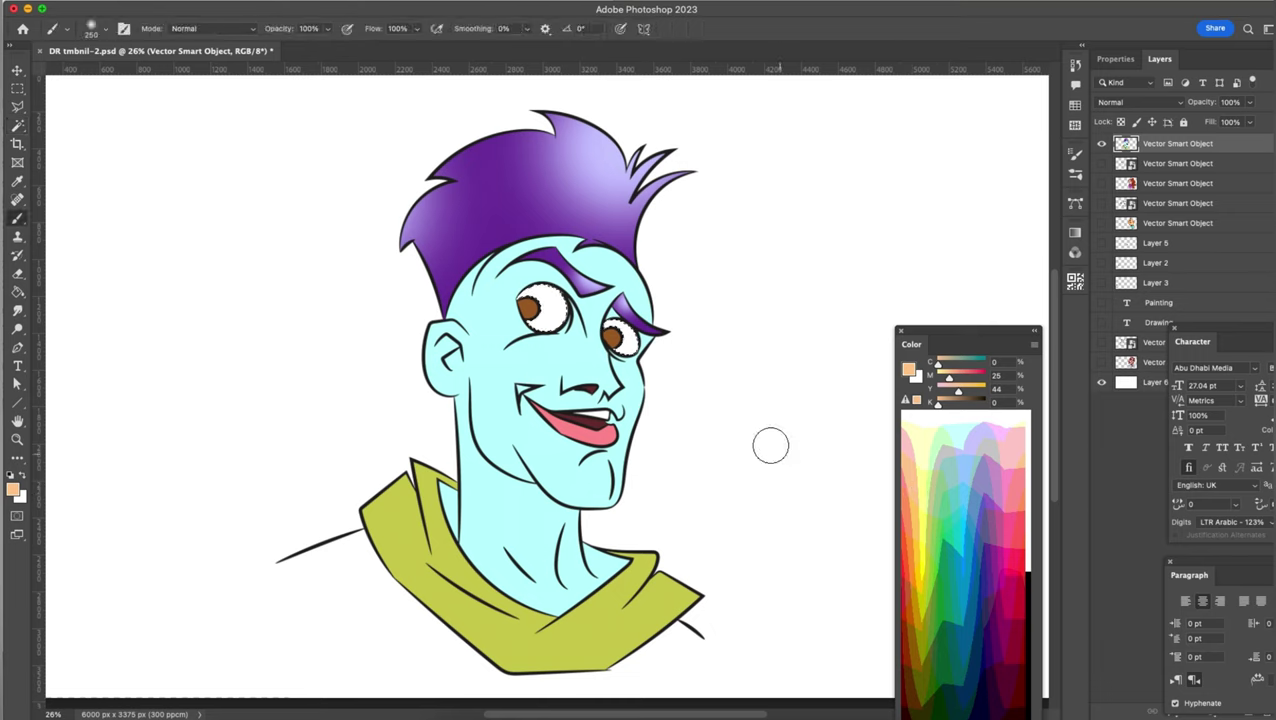
{"action": "key", "text": "bracketright"}
{"action": "mouse_move", "coordinate": [535, 300]}
{"action": "left_mouse_down"}
{"action": "mouse_move", "coordinate": [548, 322]}
{"action": "mouse_move", "coordinate": [625, 348]}
{"action": "left_mouse_up"}
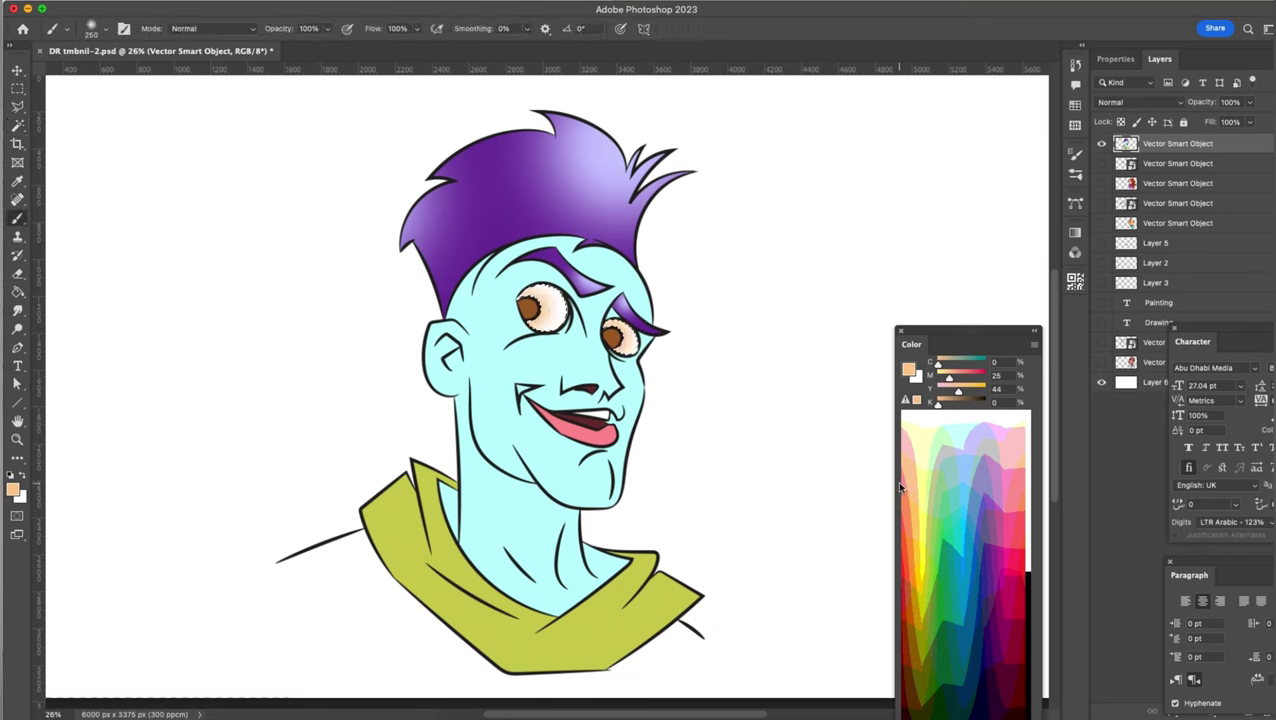
{"action": "key", "text": "ctrl+d"}
Step: Set white as the paint colour and choose a smaller hard round brush preset for eye highlights
{"action": "left_click", "coordinate": [1027, 526]}
{"action": "key", "text": "bracketleft"}
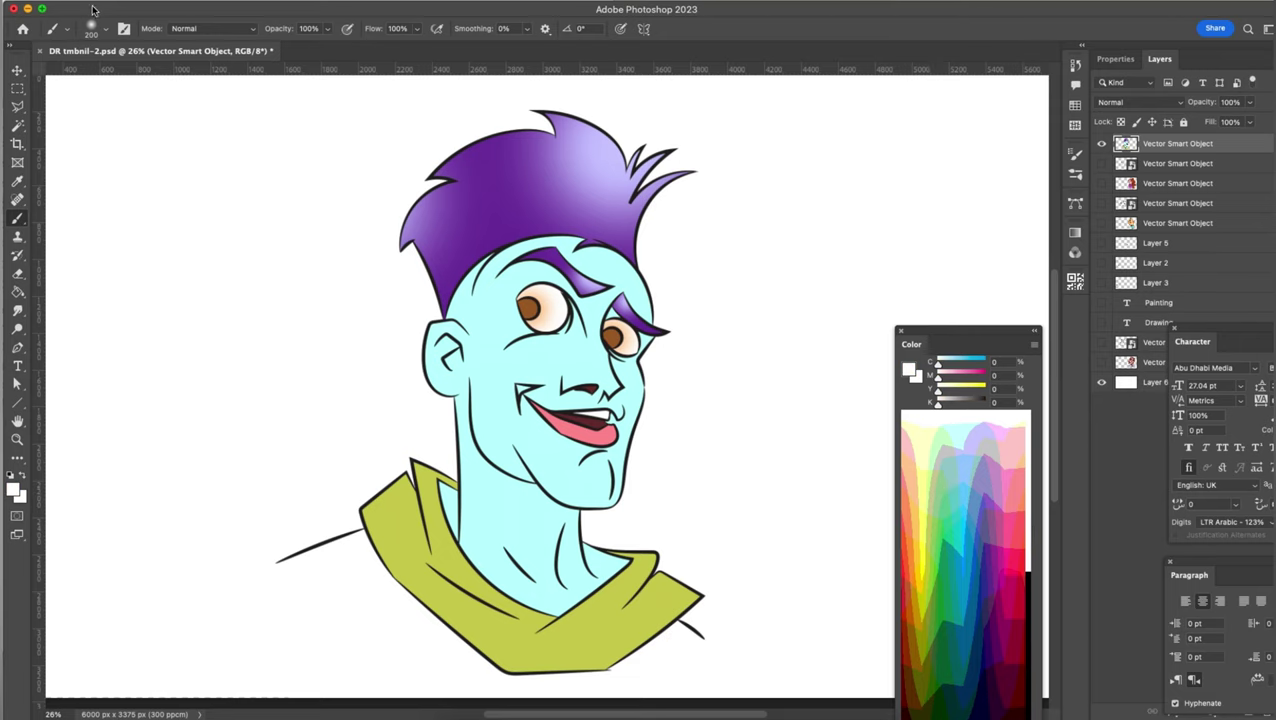
{"action": "left_click", "coordinate": [90, 28]}
{"action": "left_click", "coordinate": [135, 188]}
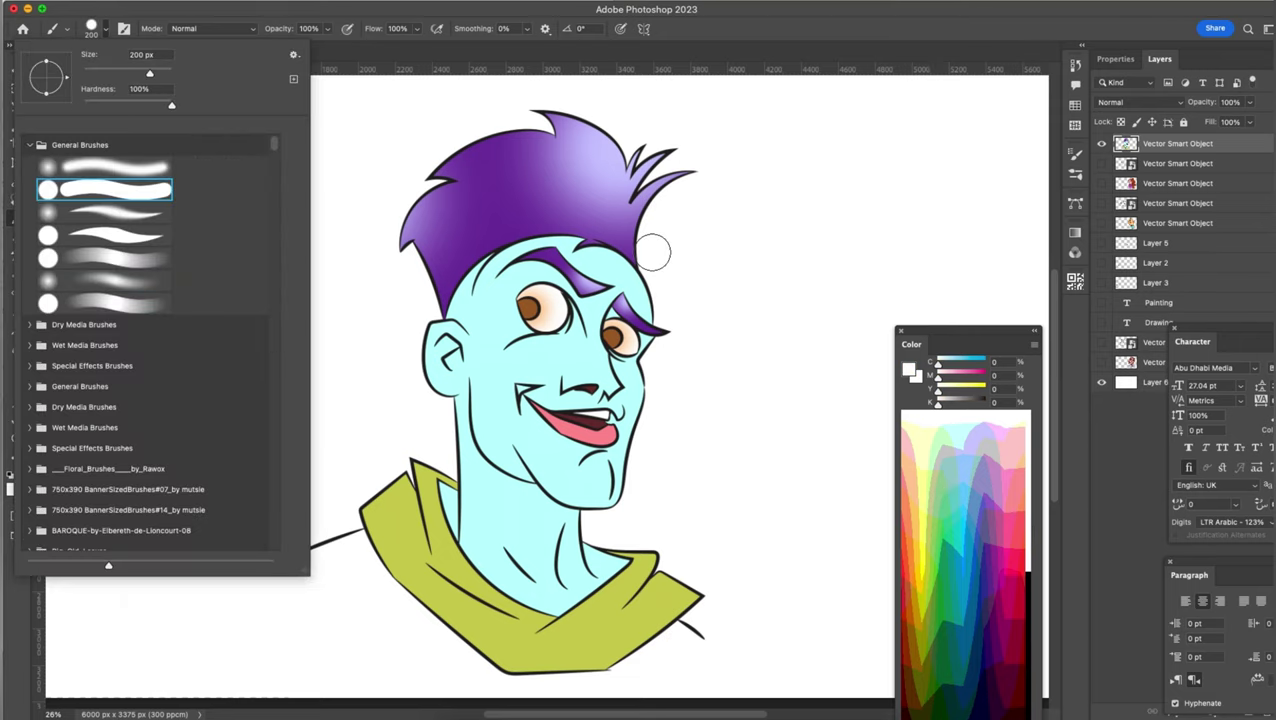
{"action": "left_click", "coordinate": [735, 265]}
{"action": "key", "text": "bracketleft"}
{"action": "key", "text": "bracketleft"}
{"action": "key", "text": "bracketleft"}
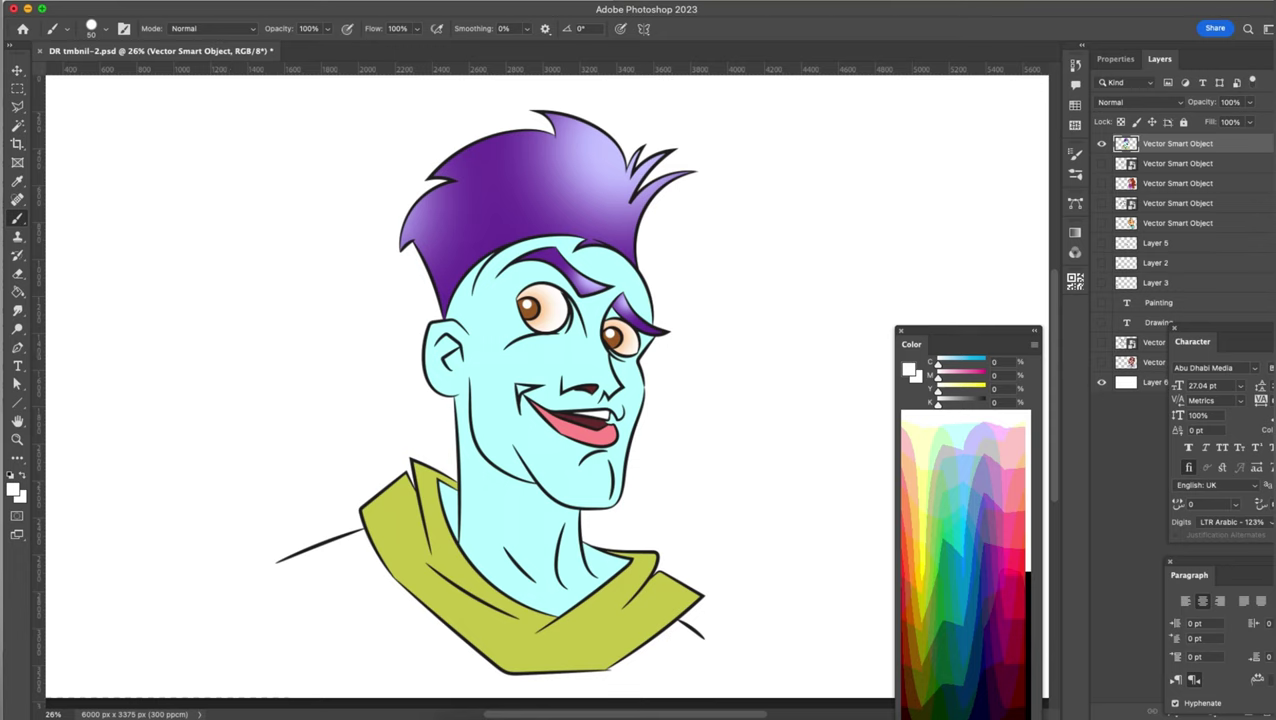
Step: Magic Wand-select the pink tongue and mouth area
{"action": "key", "text": "w"}
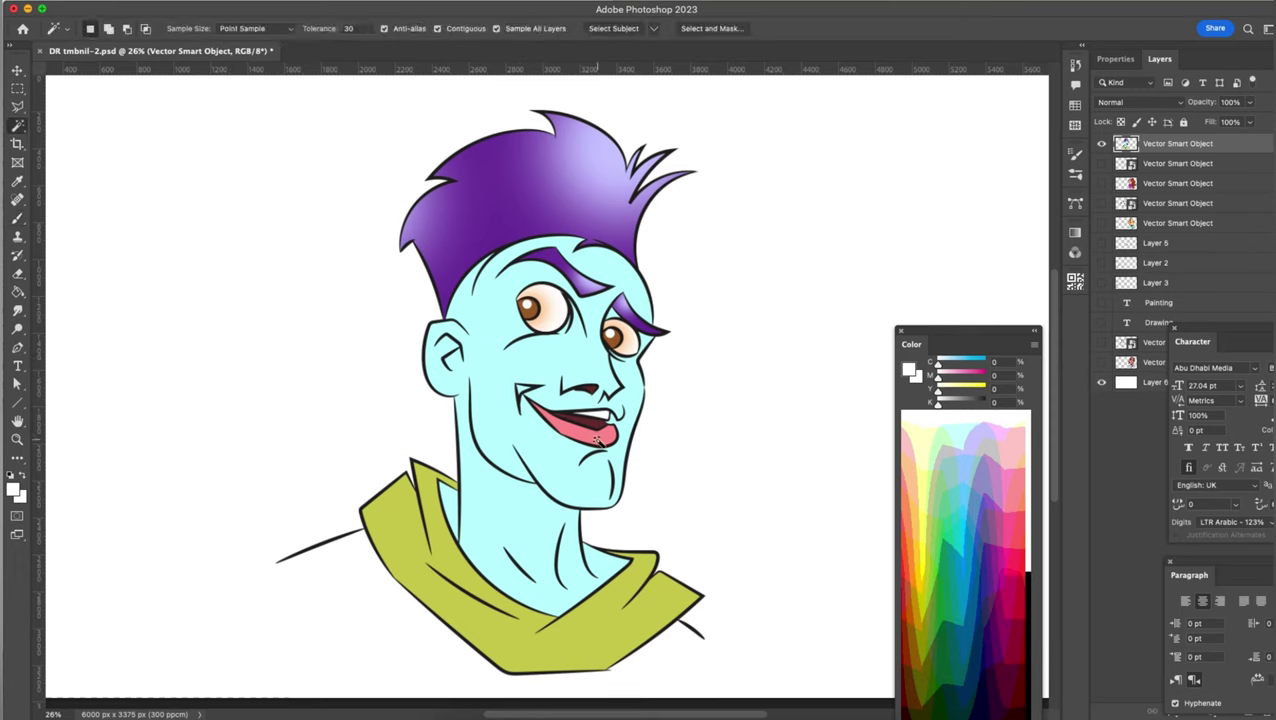
{"action": "left_click", "coordinate": [598, 440]}
{"action": "key", "text": "b"}
Step: Choose a soft round brush preset with 0% hardness, cancelling an offer to append default brushes
{"action": "left_click", "coordinate": [111, 32]}
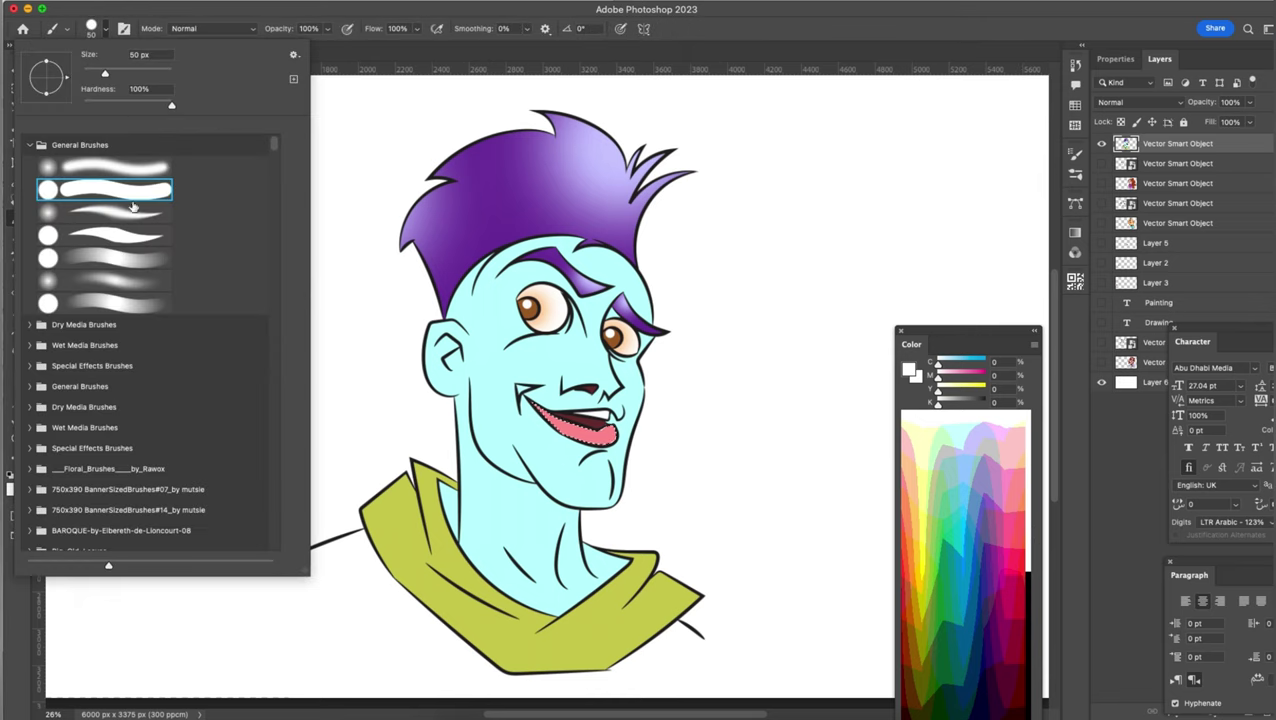
{"action": "right_click", "coordinate": [139, 279]}
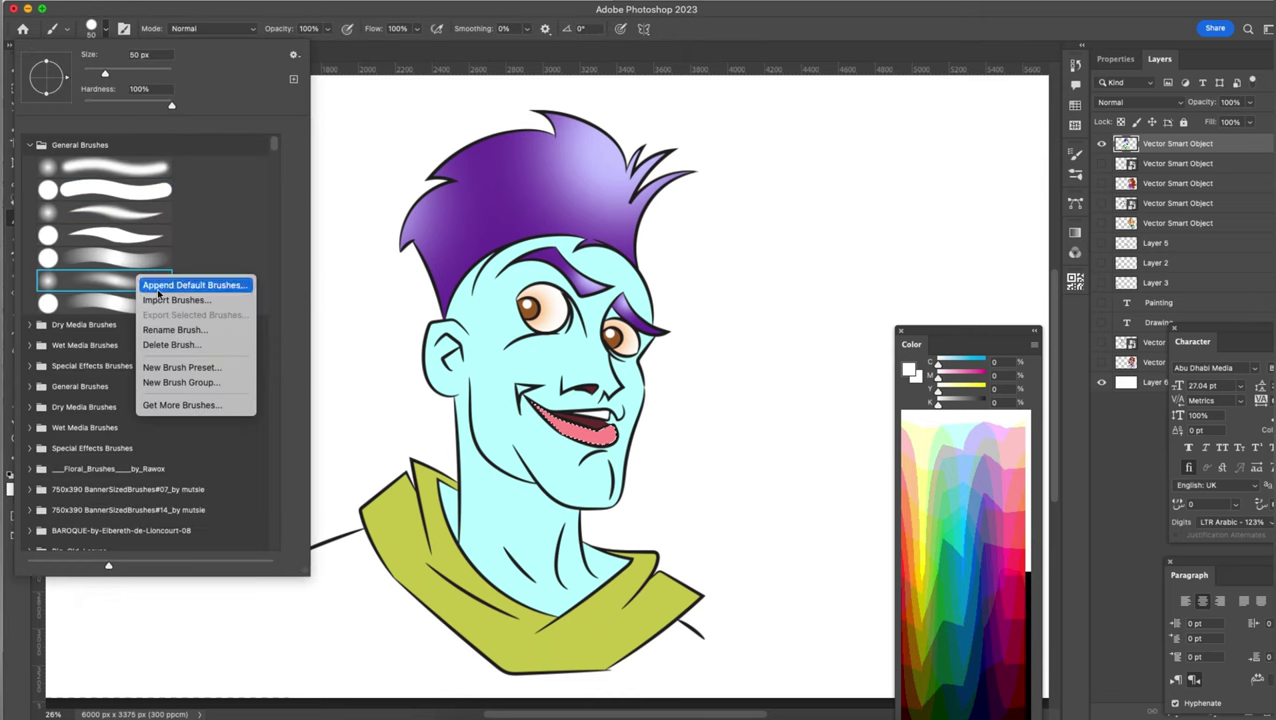
{"action": "left_click", "coordinate": [150, 285]}
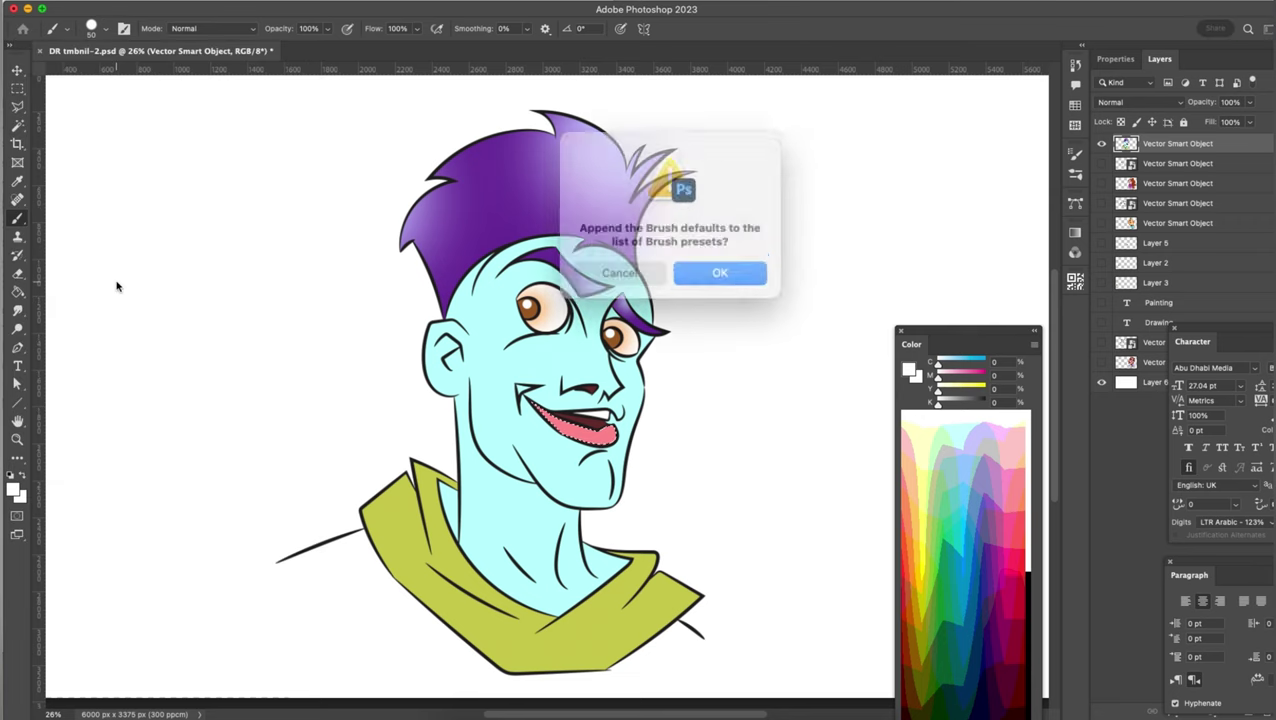
{"action": "left_click", "coordinate": [641, 265]}
{"action": "left_click", "coordinate": [100, 28]}
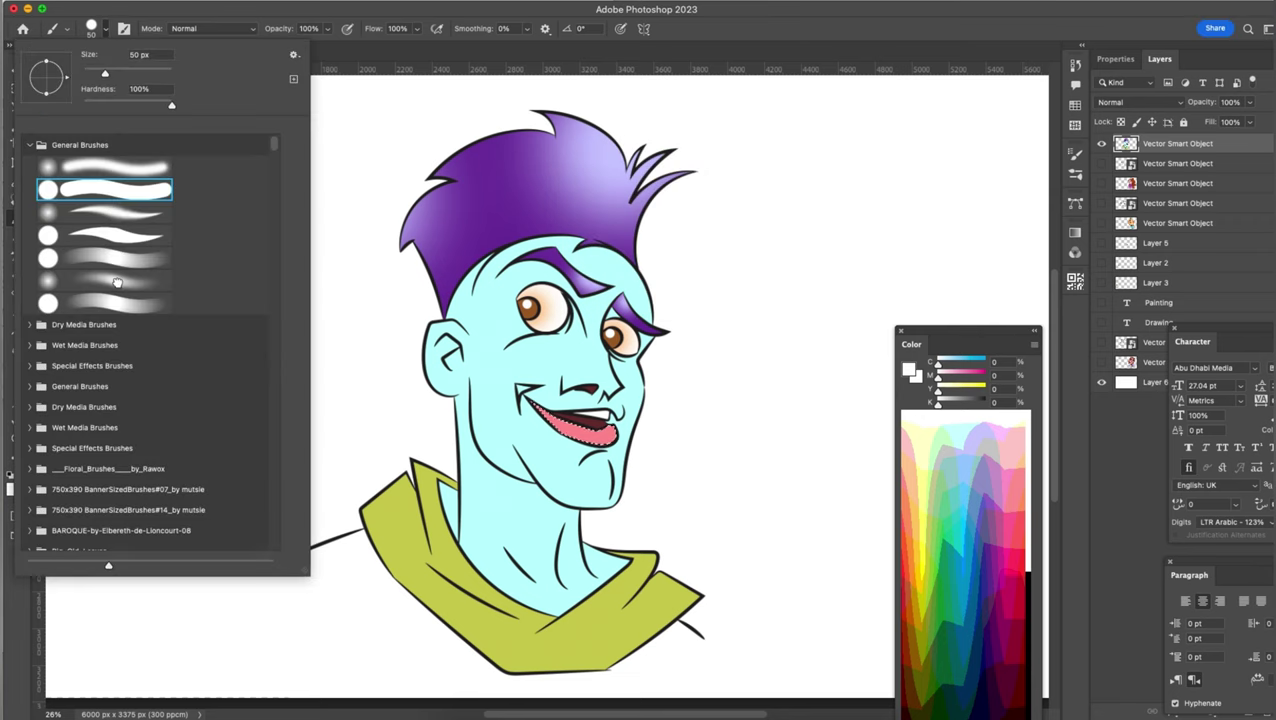
{"action": "left_click", "coordinate": [117, 282]}
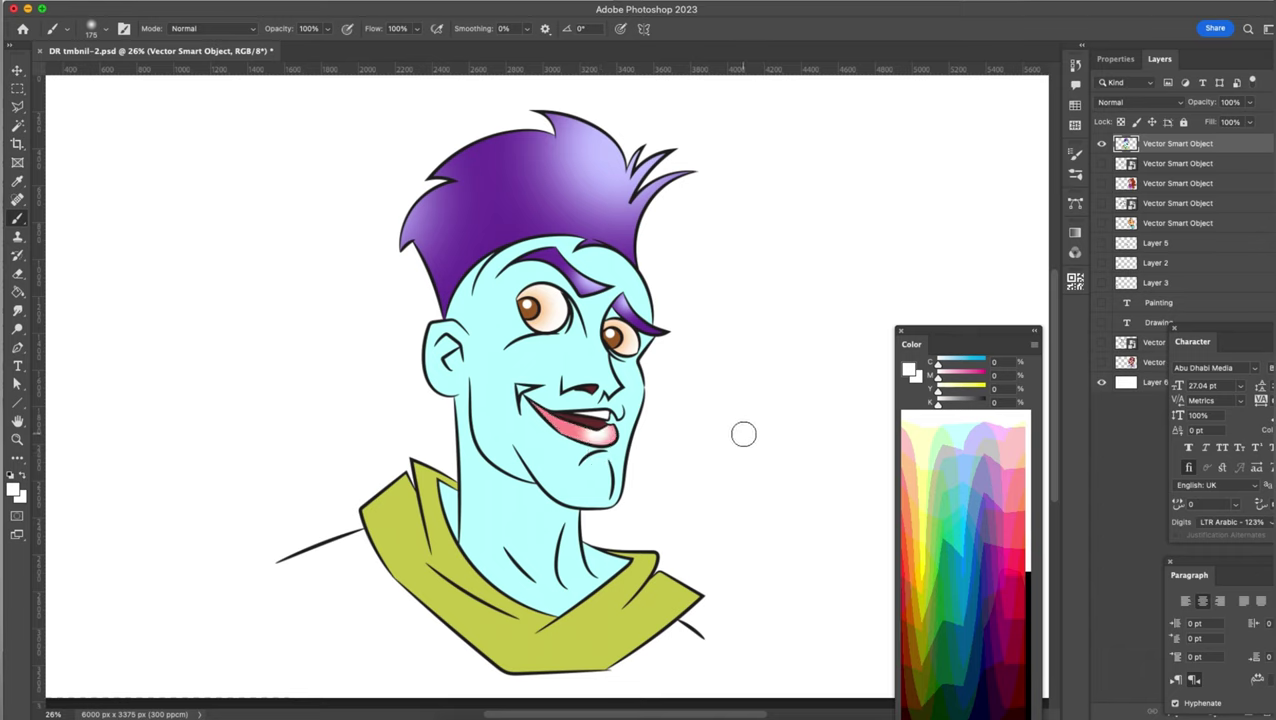
Step: Magic Wand-select the cyan face and neck skin and pick a darker blue shading colour
{"action": "key", "text": "w"}
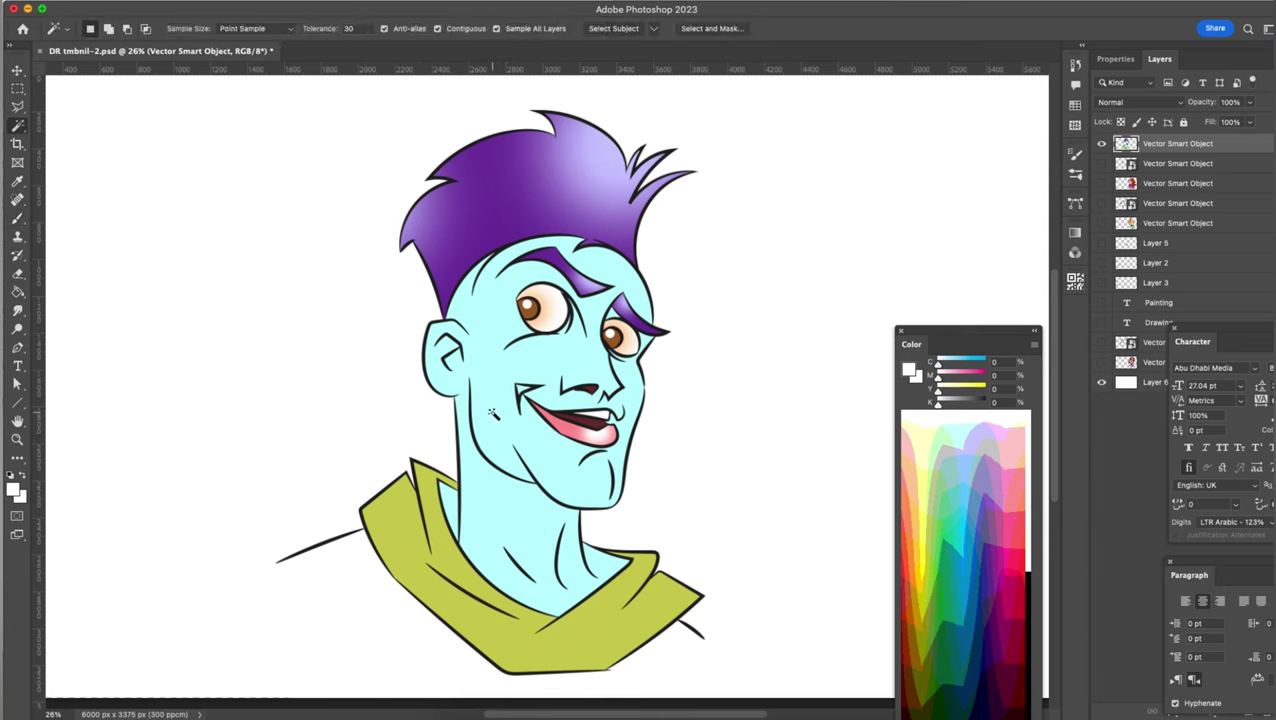
{"action": "left_click", "coordinate": [492, 413]}
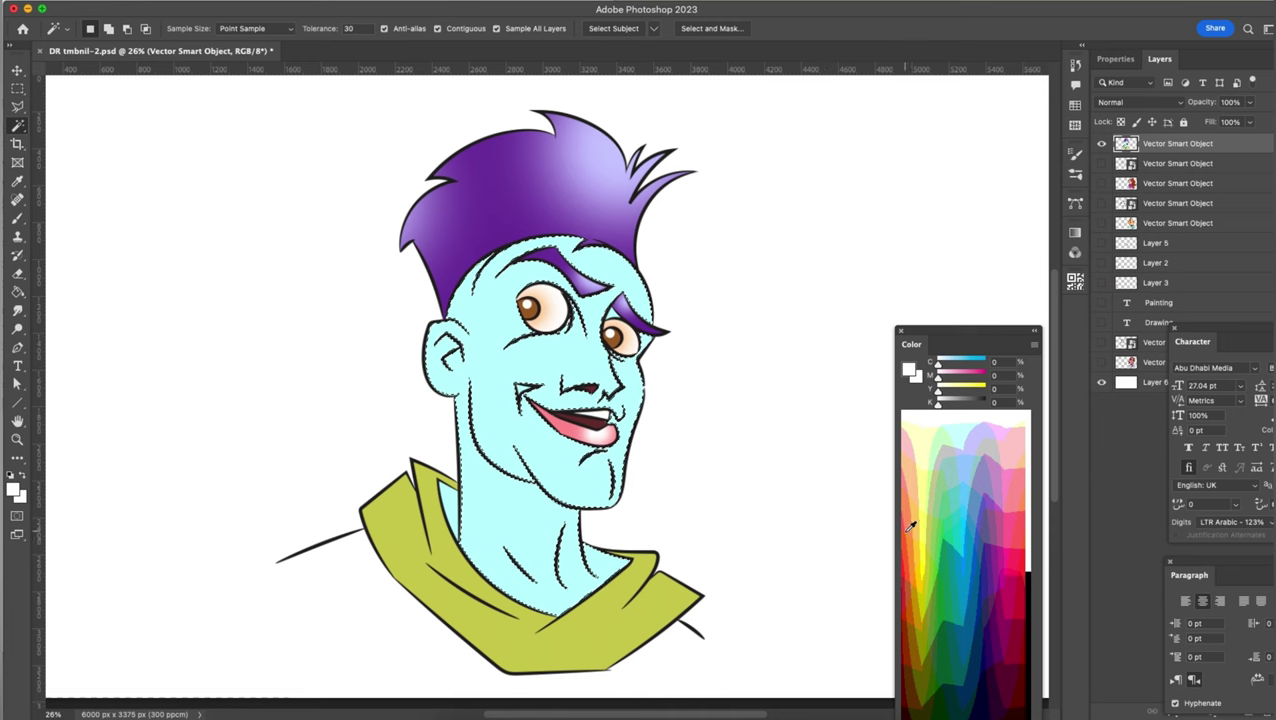
{"action": "left_click", "coordinate": [967, 523]}
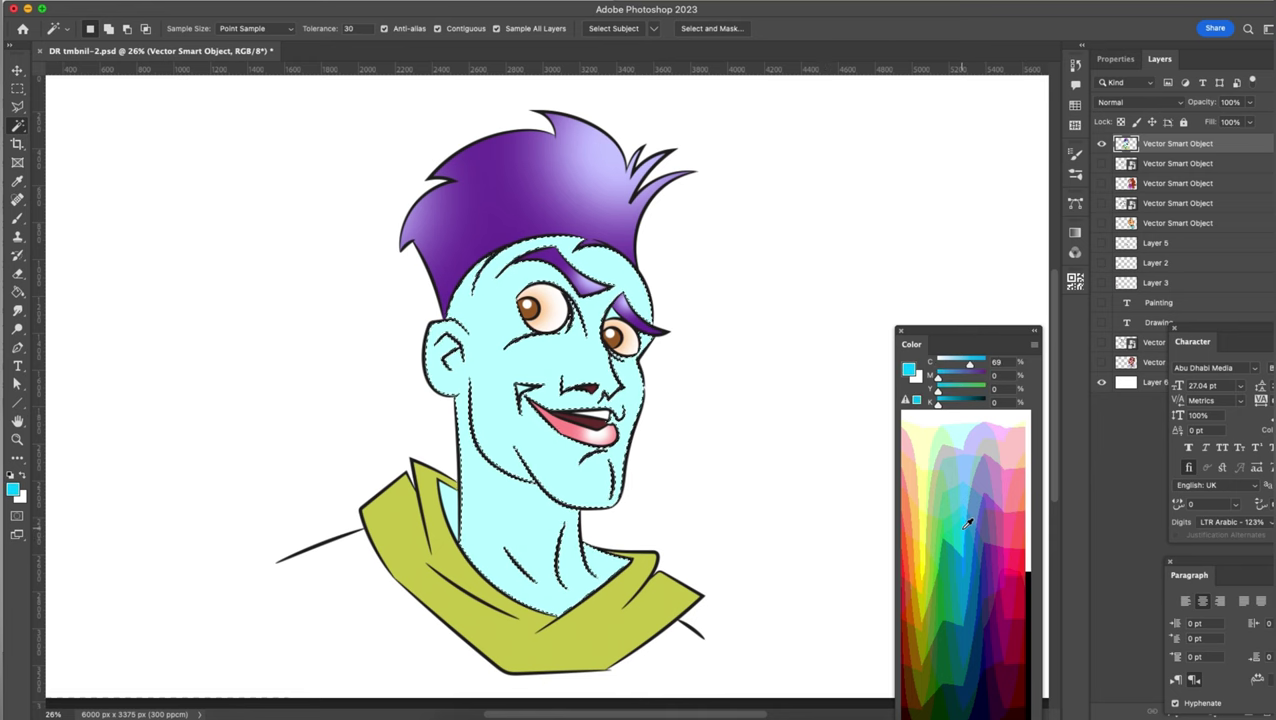
{"action": "left_click", "coordinate": [980, 479]}
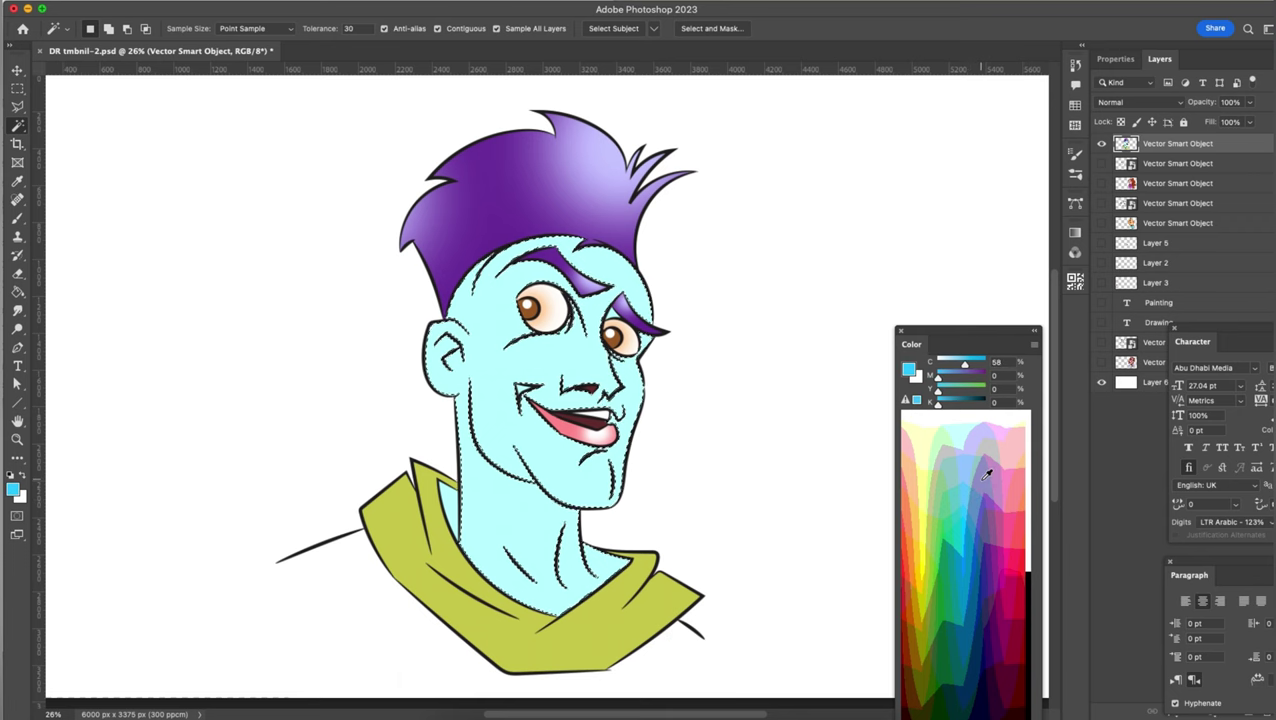
{"action": "left_click", "coordinate": [975, 519]}
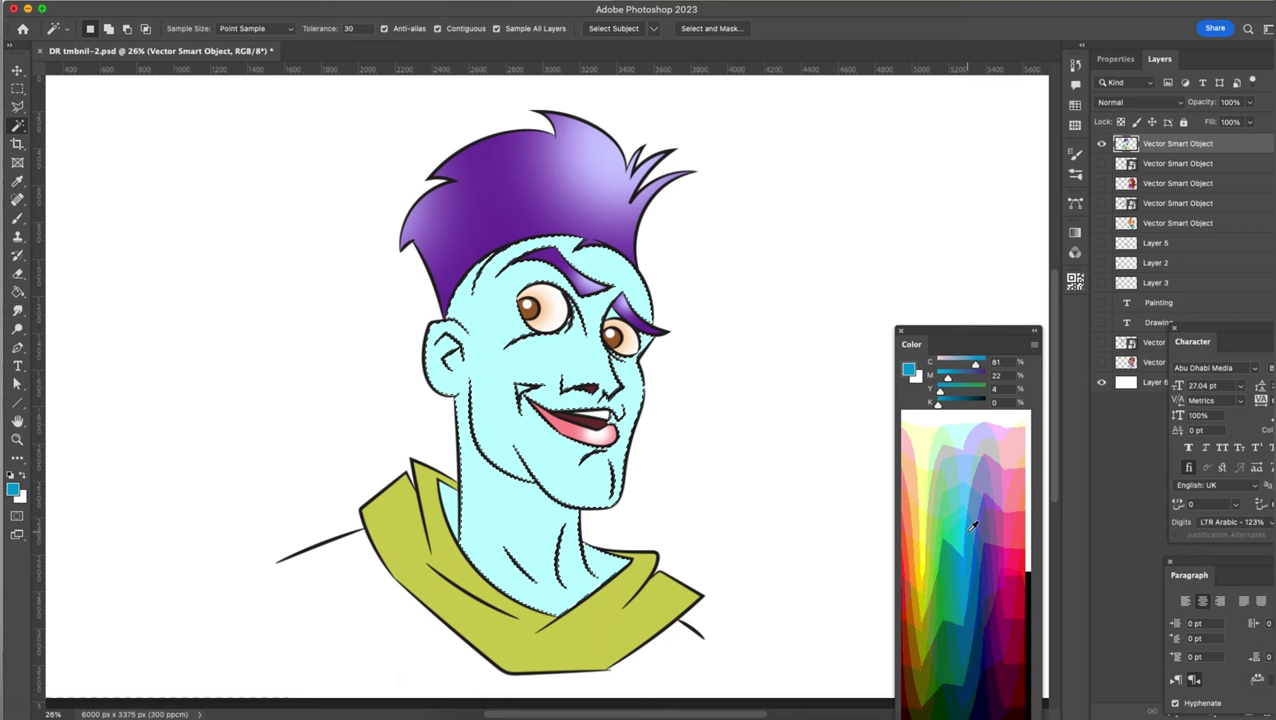
Step: Shade the ear, face and neck edge in lighter blue, undoing a too-dark first stroke
{"action": "key", "text": "b"}
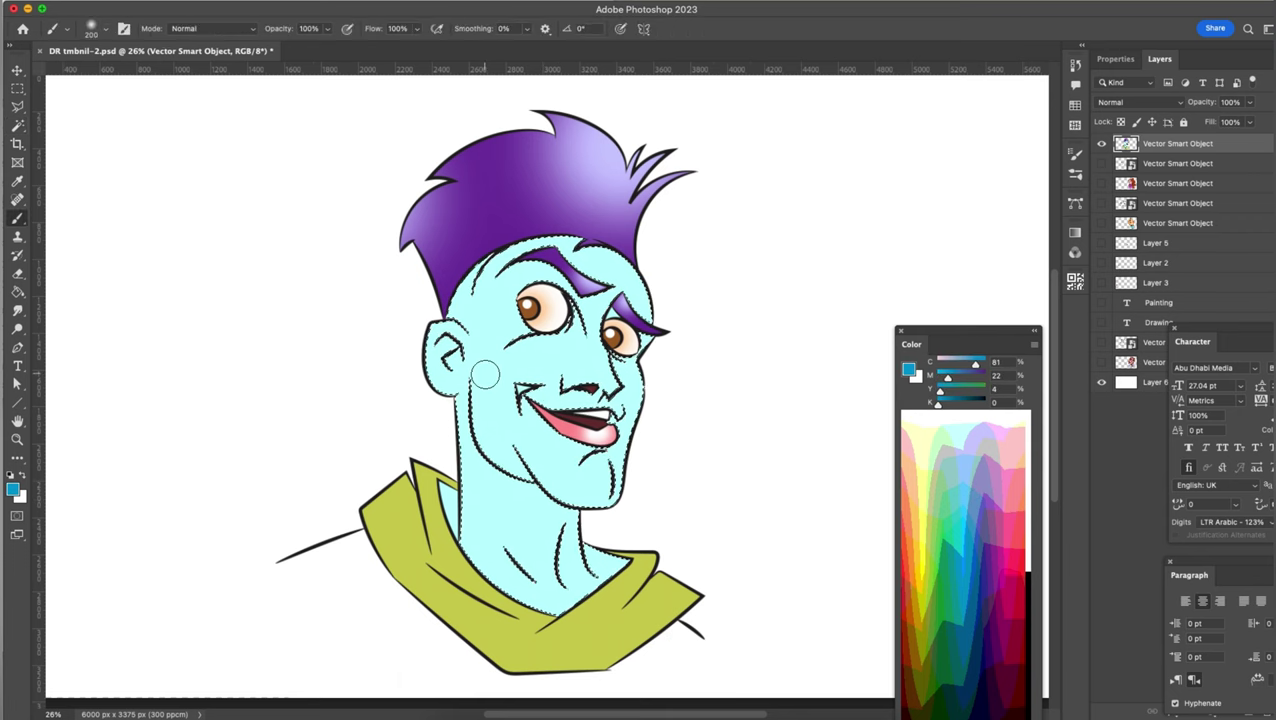
{"action": "mouse_move", "coordinate": [405, 385]}
{"action": "left_mouse_down"}
{"action": "mouse_move", "coordinate": [404, 270]}
{"action": "mouse_move", "coordinate": [418, 683]}
{"action": "left_mouse_up"}
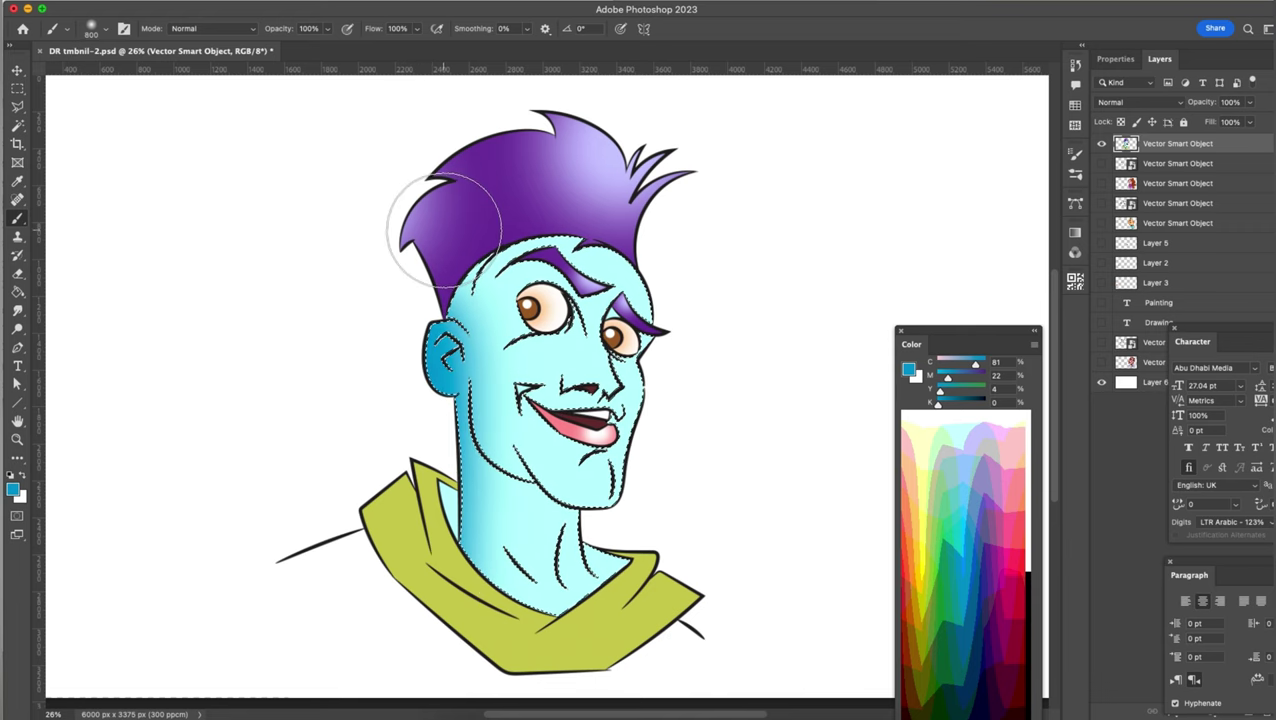
{"action": "key", "text": "ctrl+z"}
{"action": "left_click", "coordinate": [968, 453]}
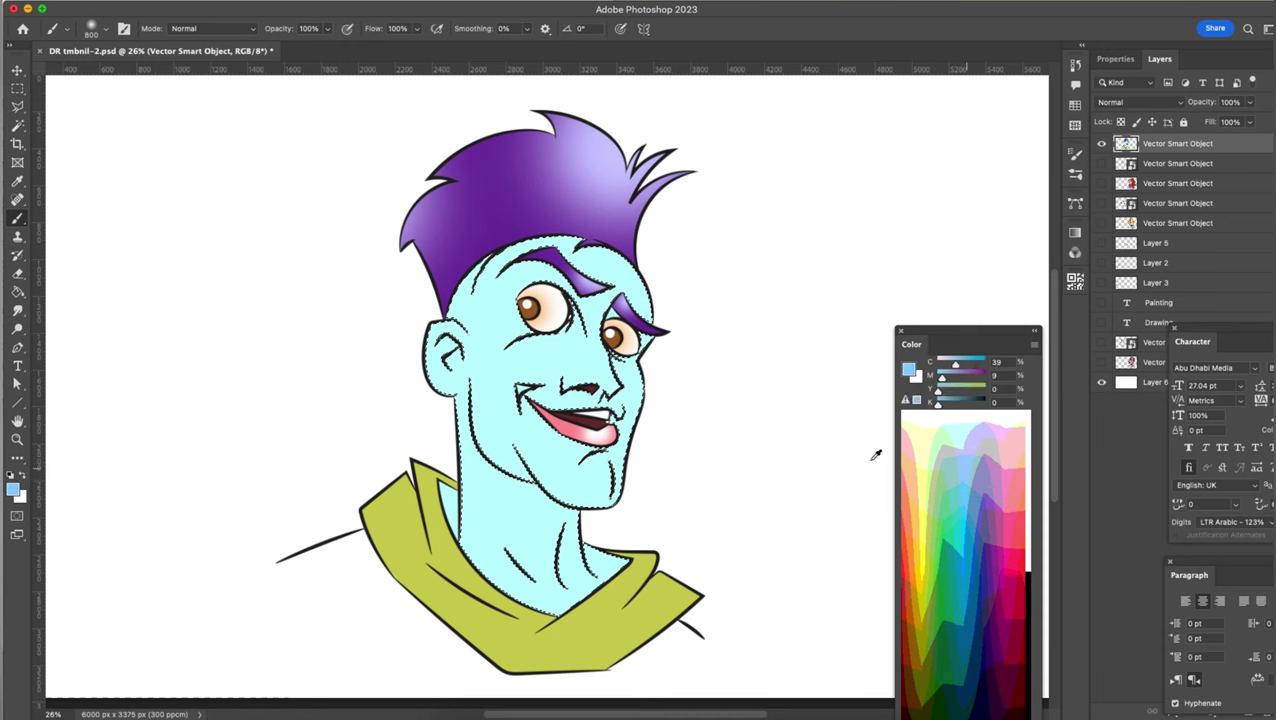
{"action": "left_click_drag", "start_coordinate": [405, 342], "coordinate": [413, 600]}
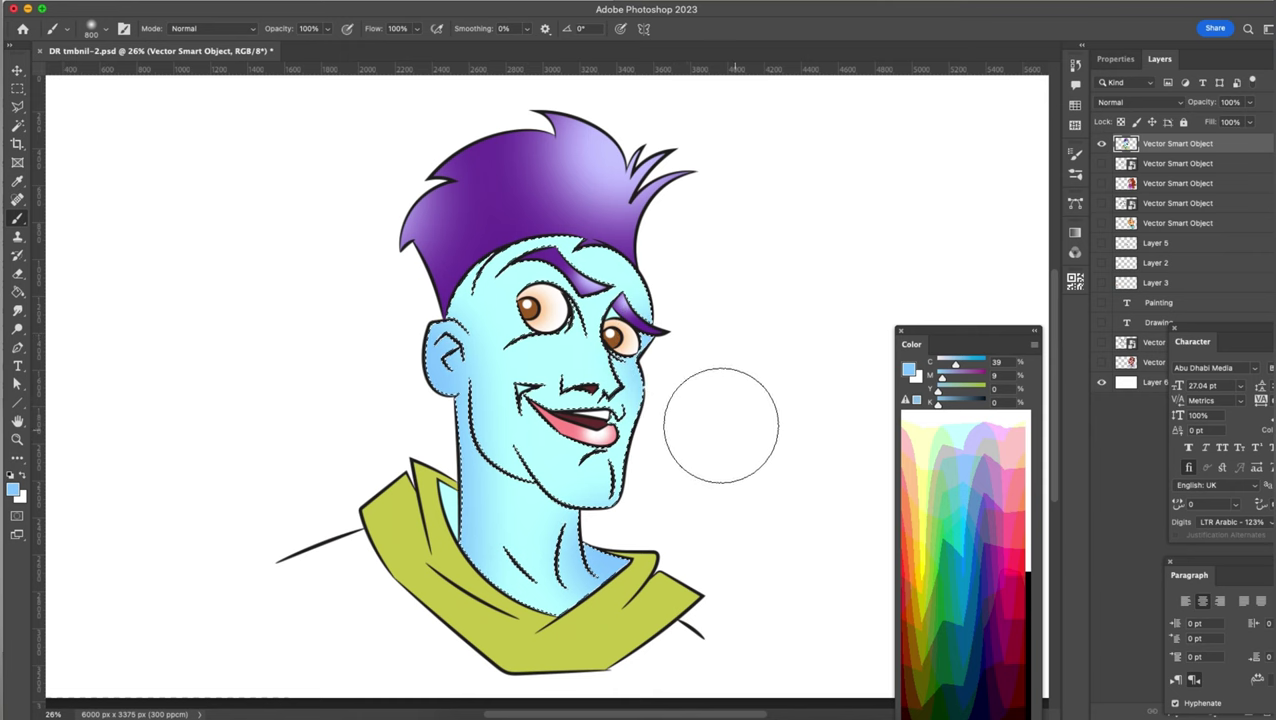
Step: Dab light-blue shading on the cheek left of the mouth with a smaller brush, then deselect
{"action": "key", "text": "bracketleft"}
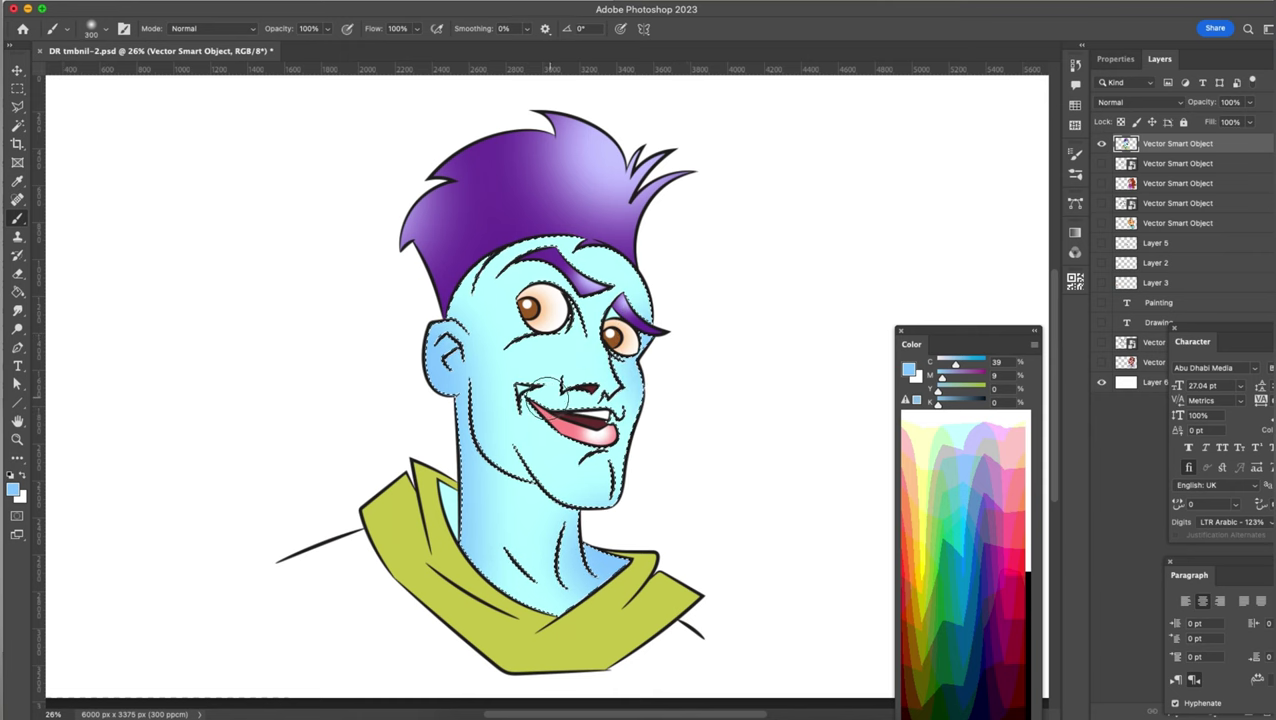
{"action": "left_click", "coordinate": [545, 400]}
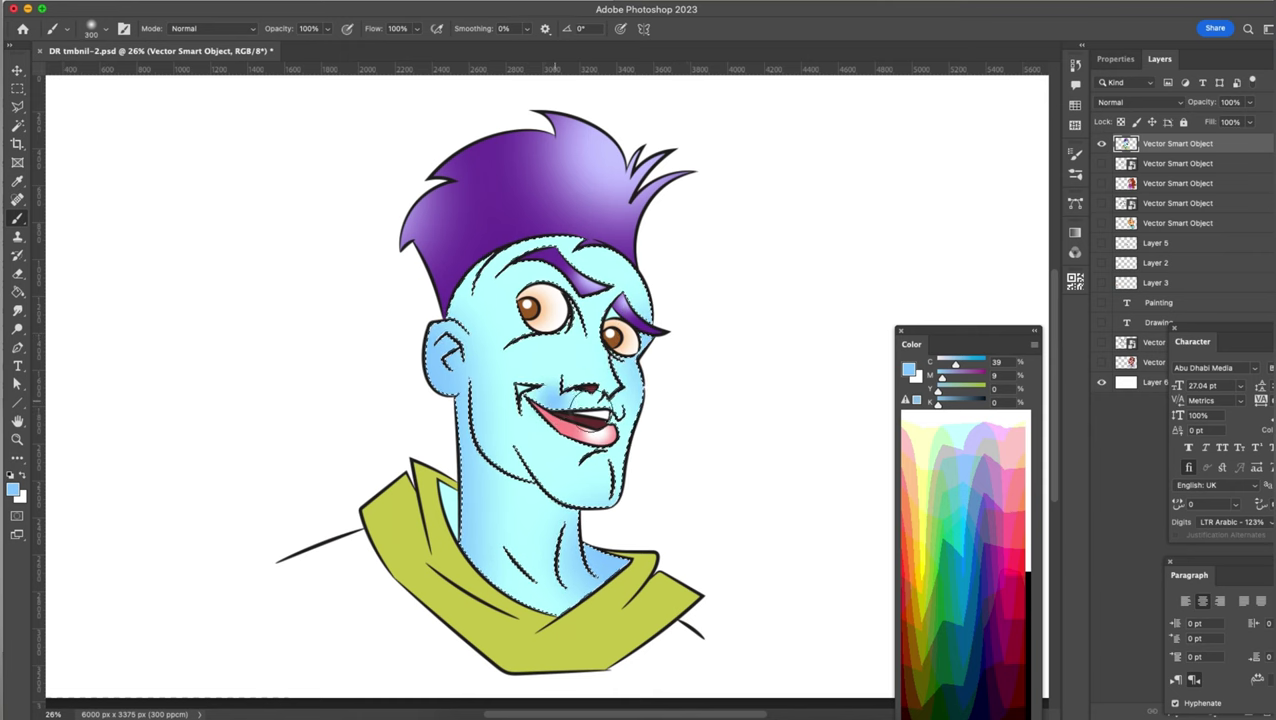
{"action": "key", "text": "bracketleft"}
{"action": "key", "text": "bracketleft"}
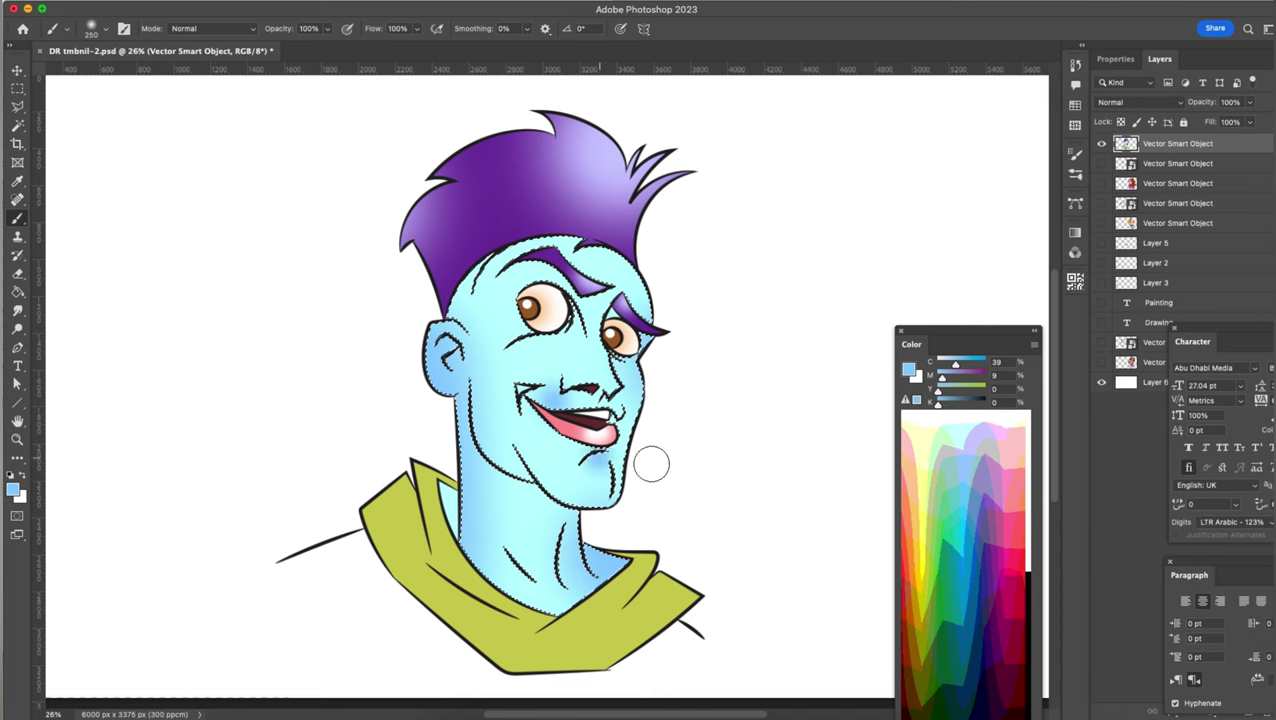
{"action": "key", "text": "bracketright"}
{"action": "key", "text": "bracketright"}
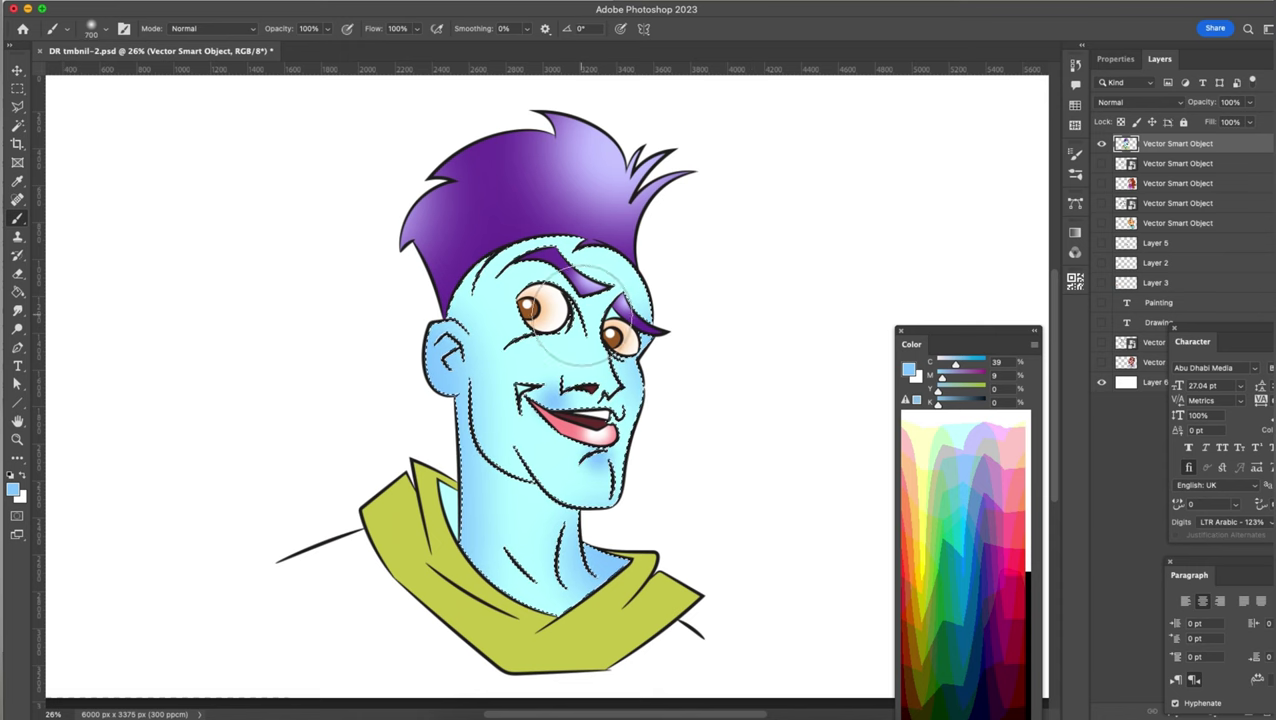
{"action": "key", "text": "bracketleft"}
{"action": "key", "text": "bracketleft"}
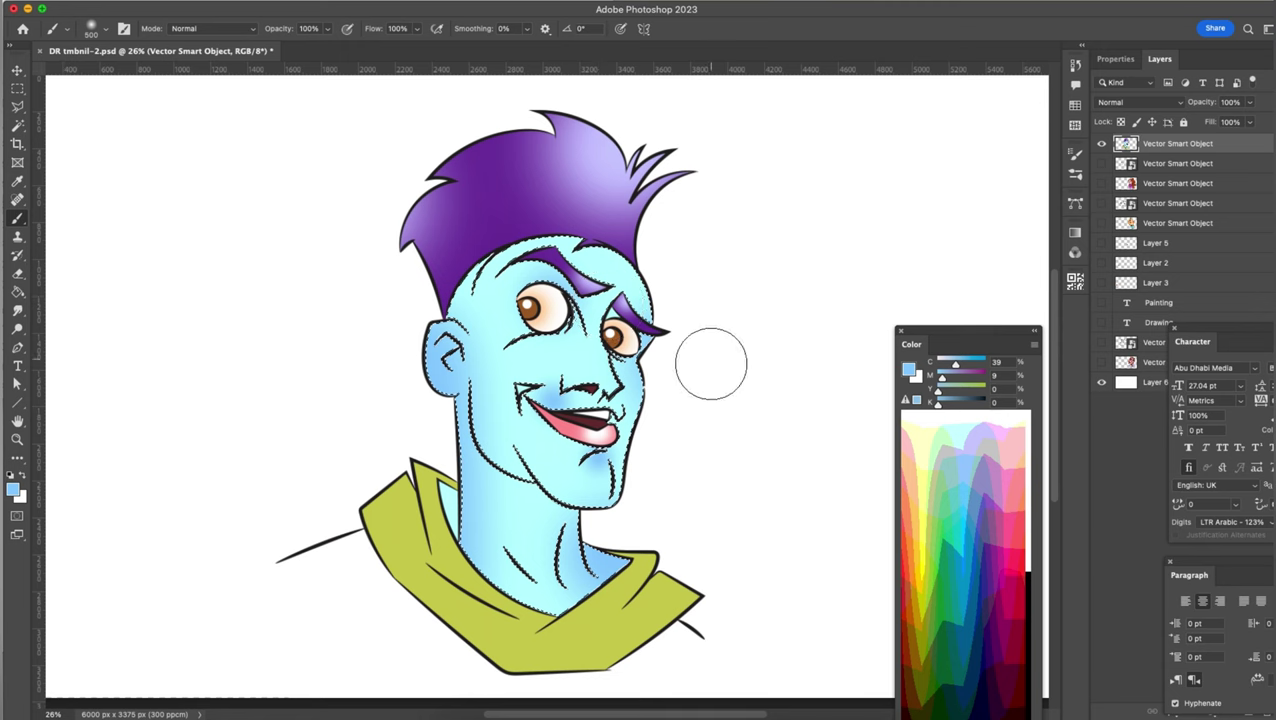
{"action": "key", "text": "bracketright"}
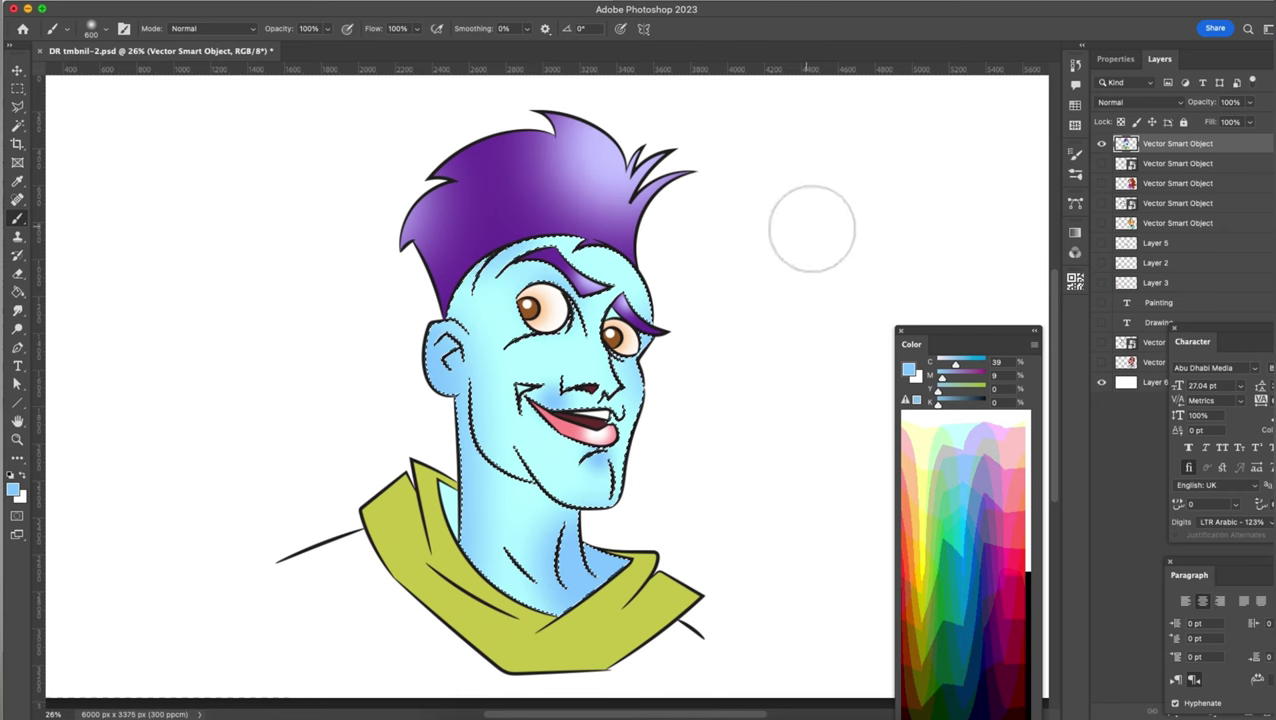
{"action": "key", "text": "ctrl+d"}
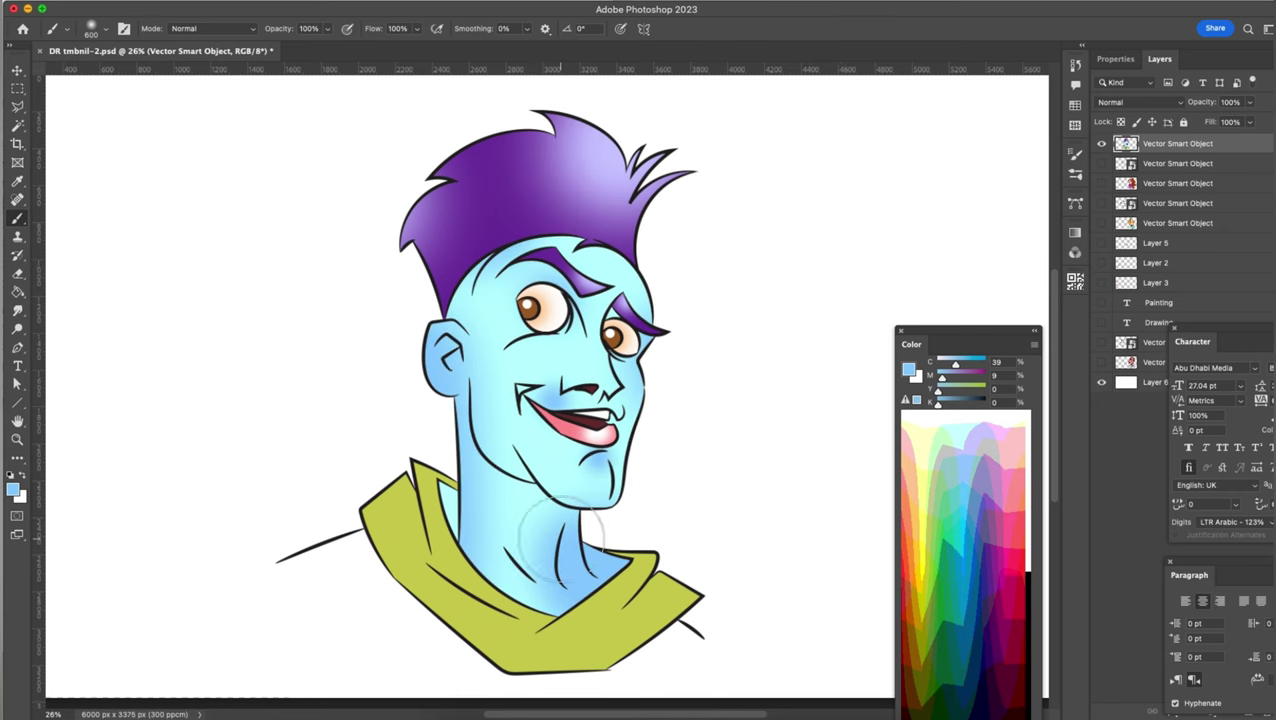
Step: Magic Wand-select the white background around the character
{"action": "key", "text": "w"}
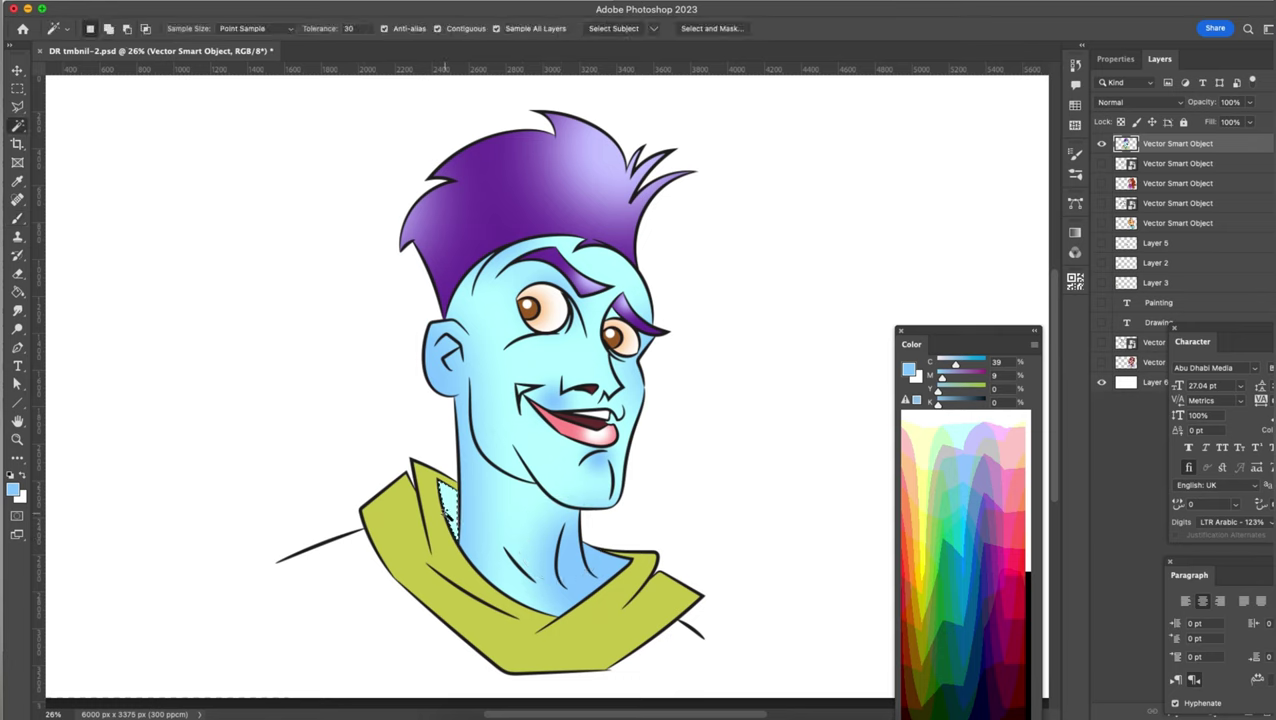
{"action": "key", "text": "b"}
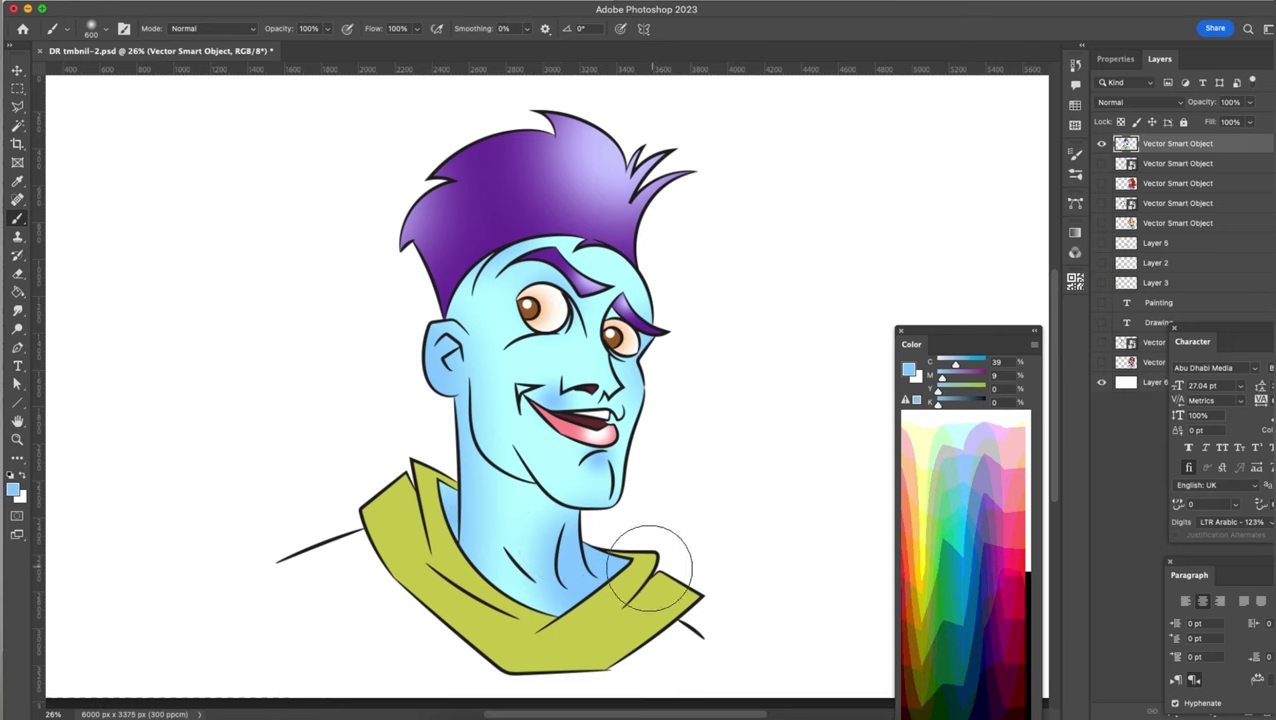
{"action": "key", "text": "w"}
{"action": "left_click", "coordinate": [371, 607]}
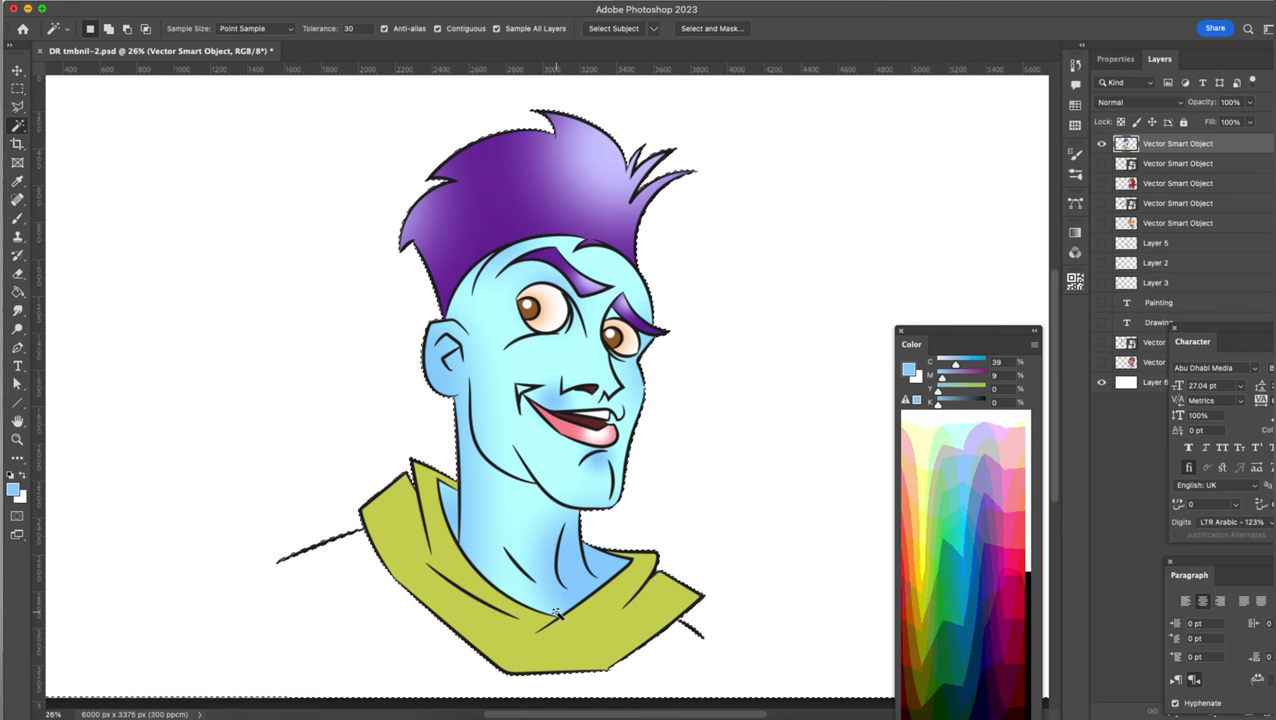
Step: Sample the shirt's olive green and brush a soft glow along the shirt's lower edge
{"action": "key", "text": "i"}
{"action": "left_click", "coordinate": [613, 628]}
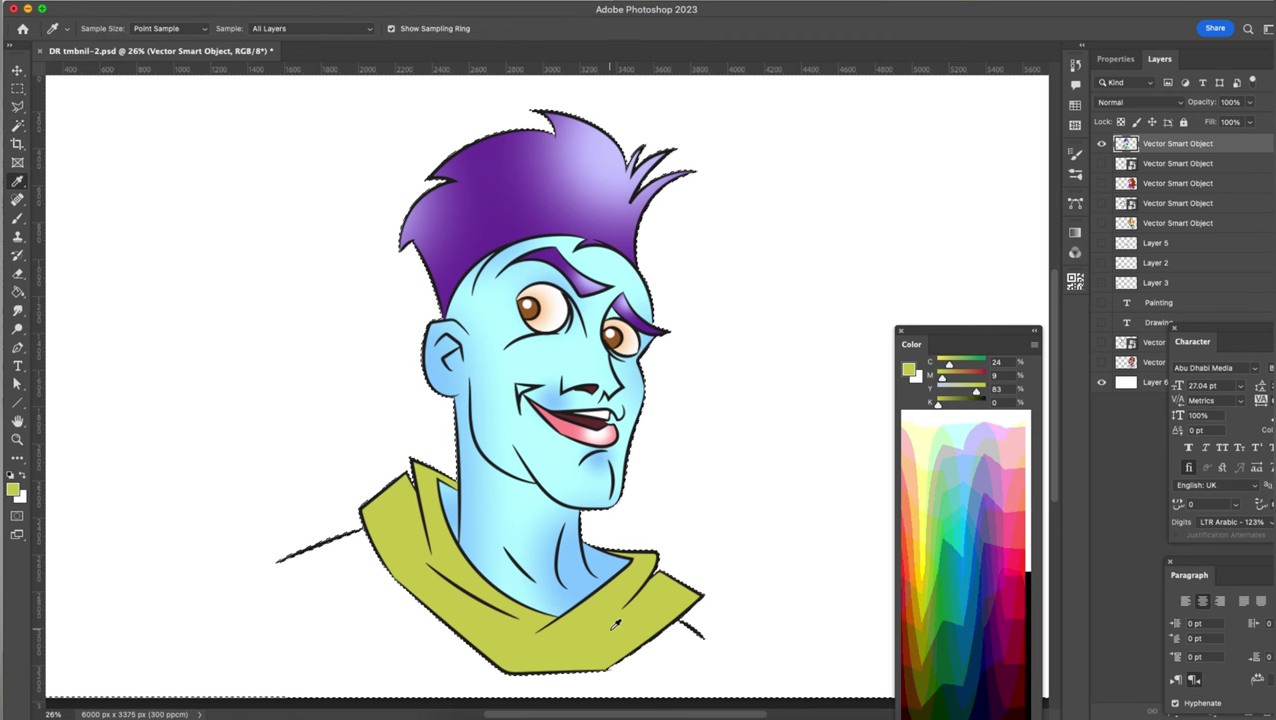
{"action": "key", "text": "b"}
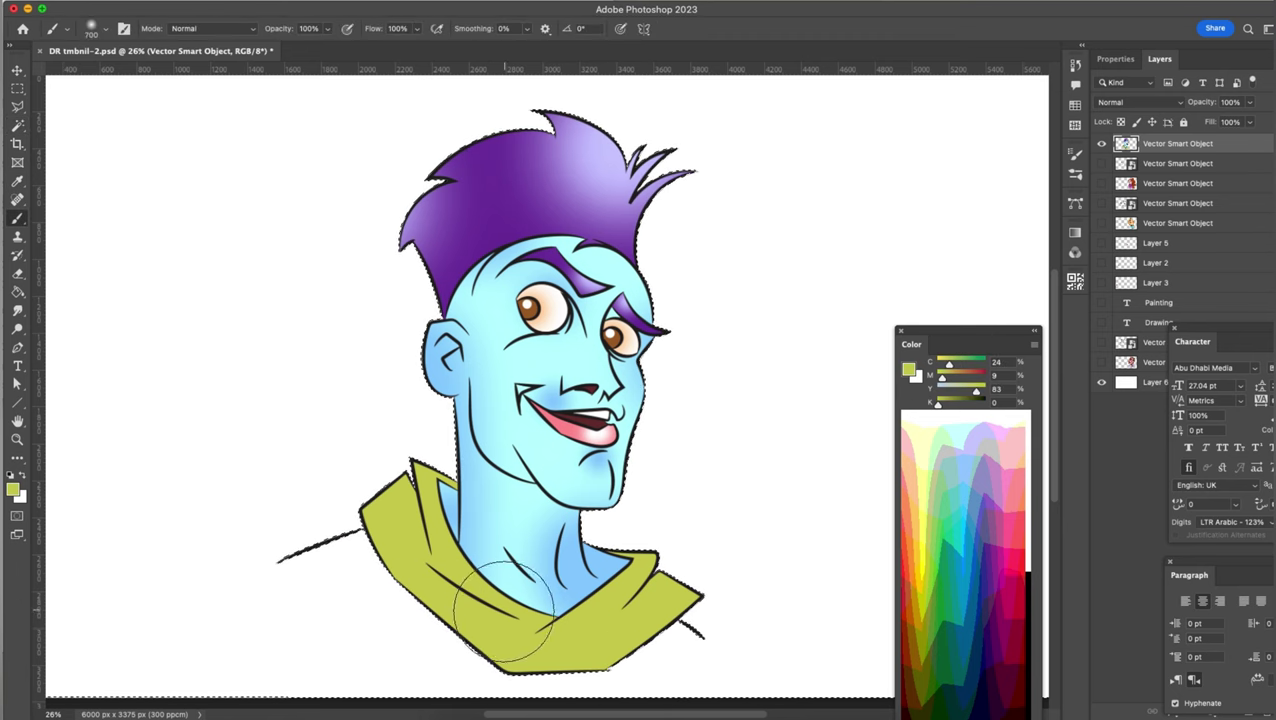
{"action": "key", "text": "bracketleft"}
{"action": "key", "text": "bracketleft"}
{"action": "key", "text": "bracketleft"}
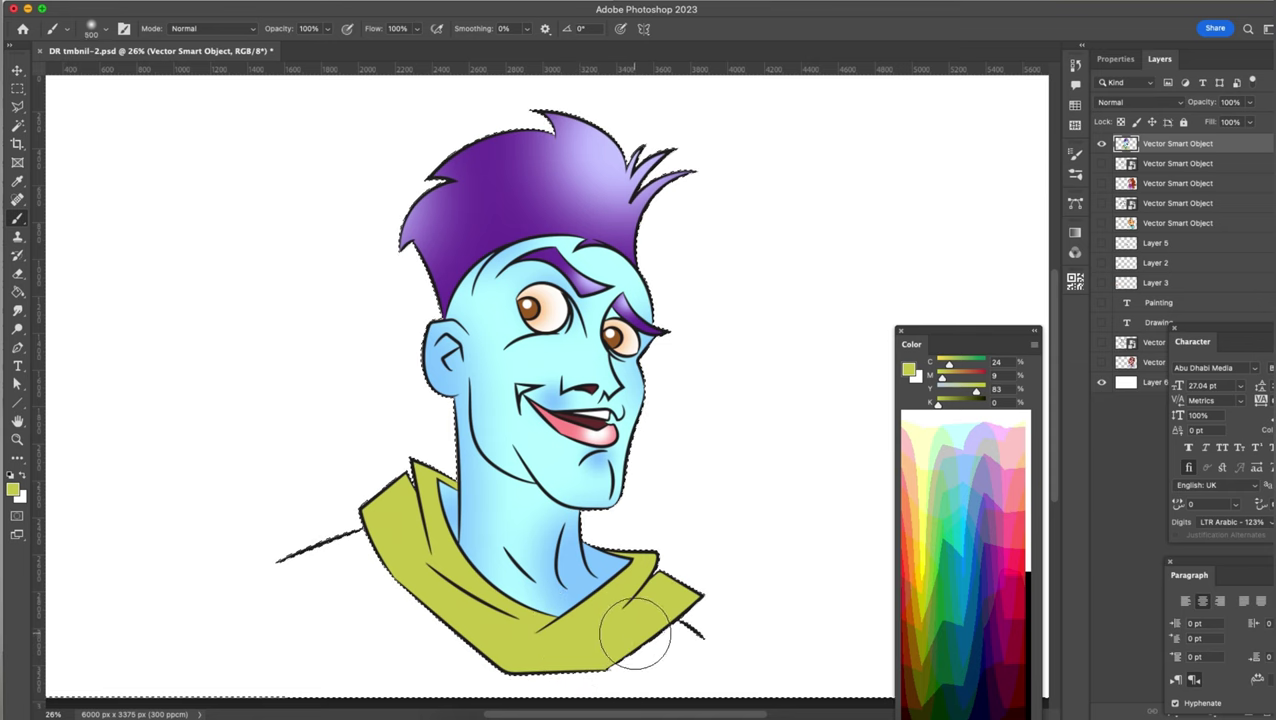
{"action": "mouse_move", "coordinate": [635, 635]}
{"action": "left_mouse_down"}
{"action": "mouse_move", "coordinate": [456, 678]}
{"action": "mouse_move", "coordinate": [385, 584]}
{"action": "mouse_move", "coordinate": [340, 593]}
{"action": "left_mouse_up"}
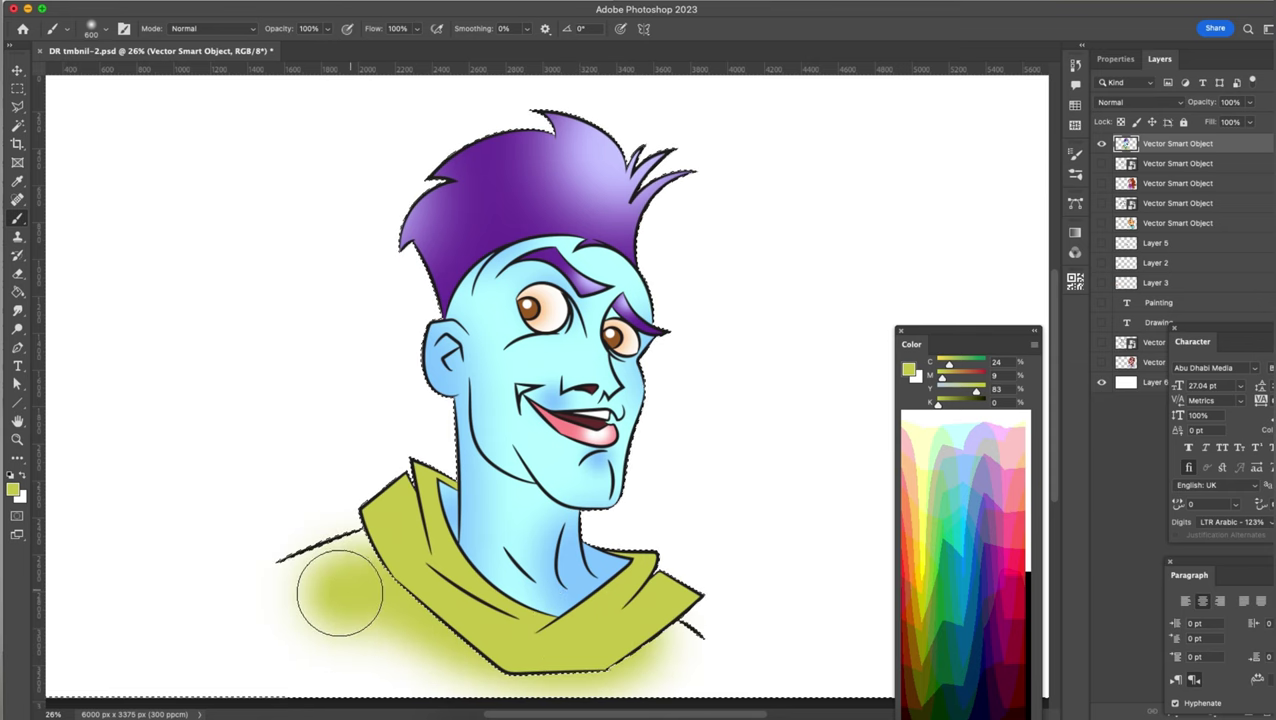